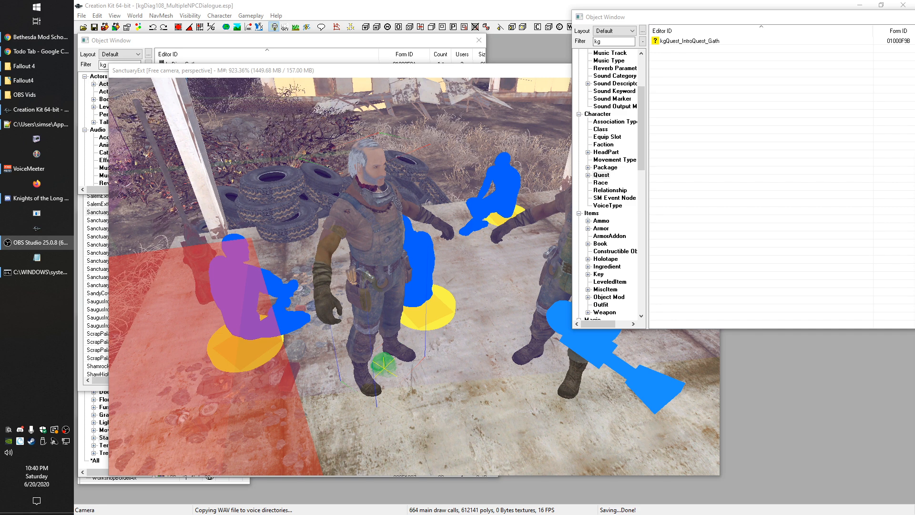
Step: Open the quest kgQuest_IntroQuest_Gath for editing and move its window clear of the render view
left_click(756, 184)
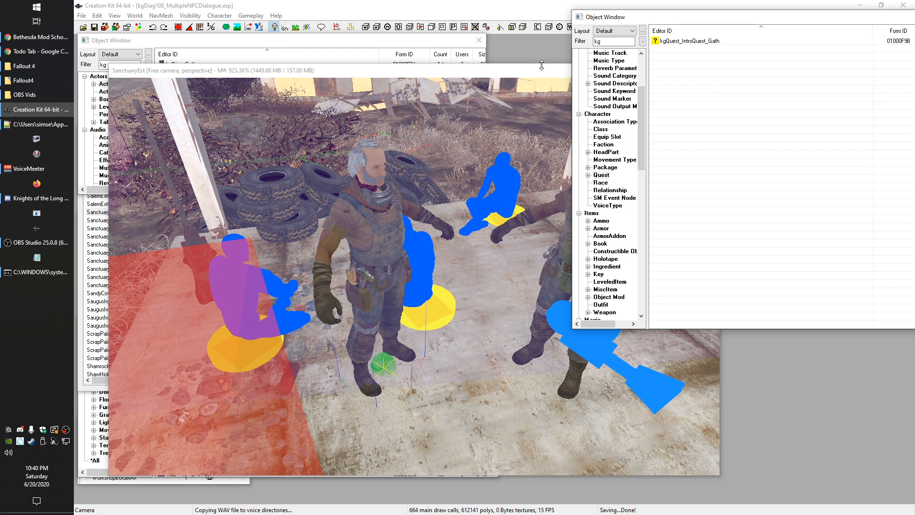
left_click_drag(514, 71, 499, 92)
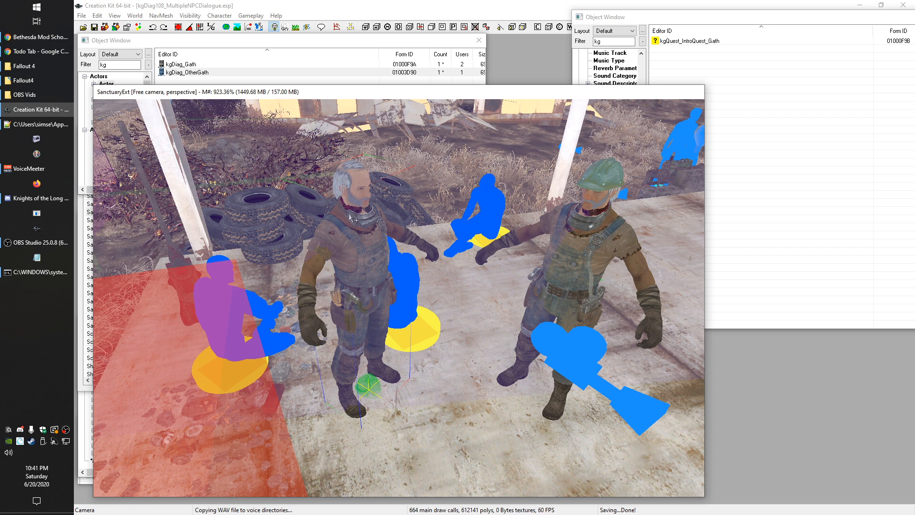
left_click(696, 45)
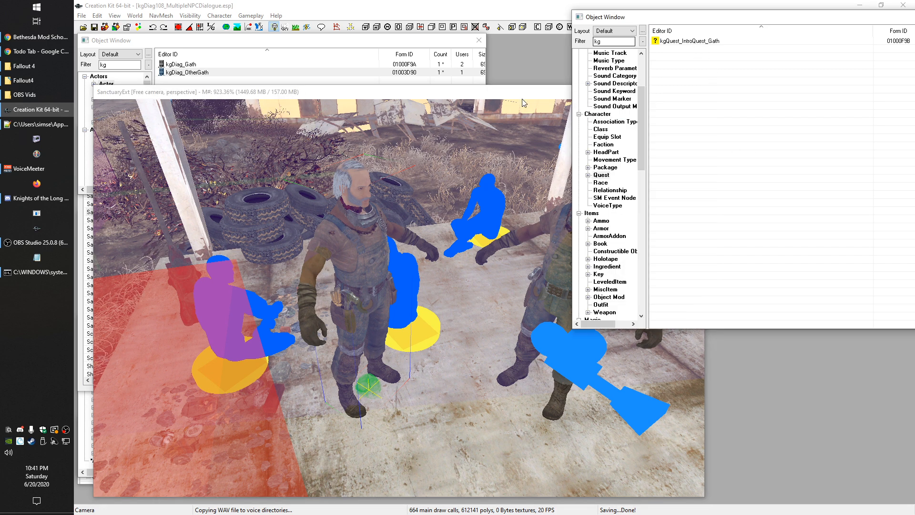
left_click_drag(509, 91, 504, 73)
left_click(787, 109)
double_click(694, 41)
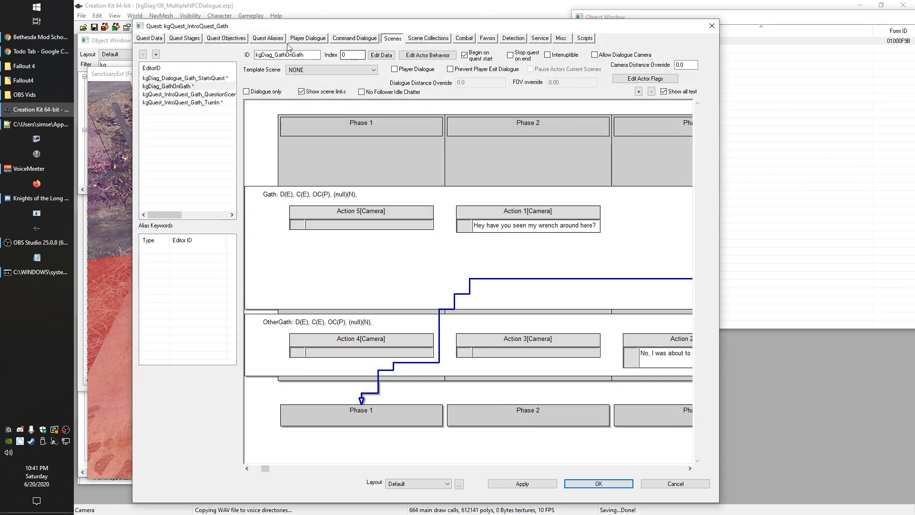
left_click_drag(279, 31, 344, 41)
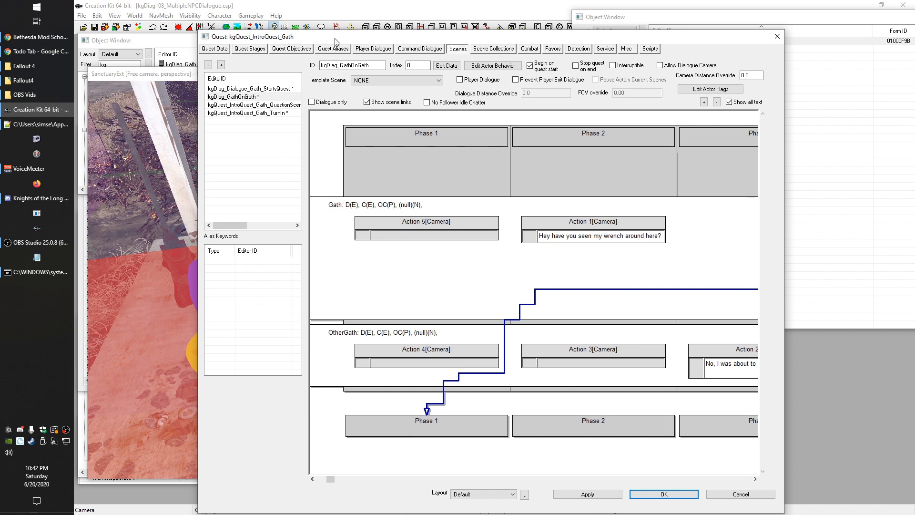
Step: Examine the existing scenes kgDiag_Dialogue_Gath_StartsQuest and kgDiag_GathOnGath, looking through the phases and dialogue actions of the latter
left_click(421, 134)
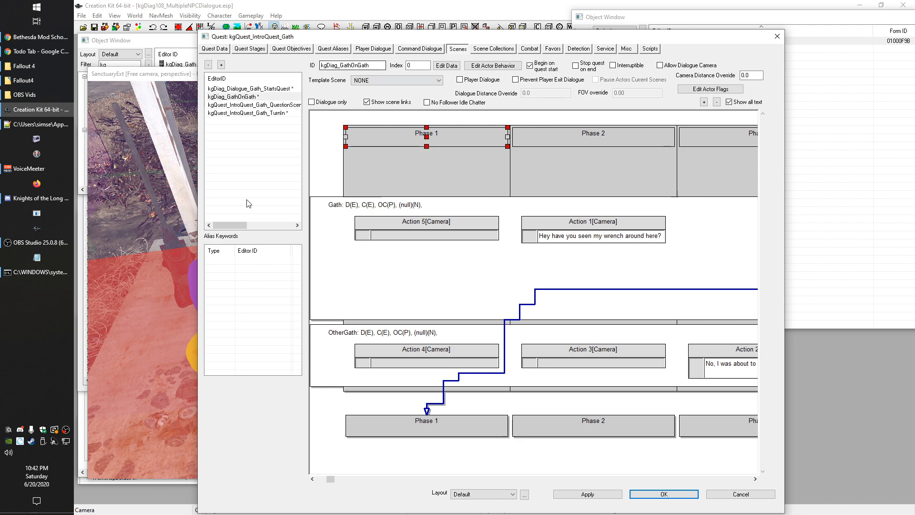
left_click(252, 89)
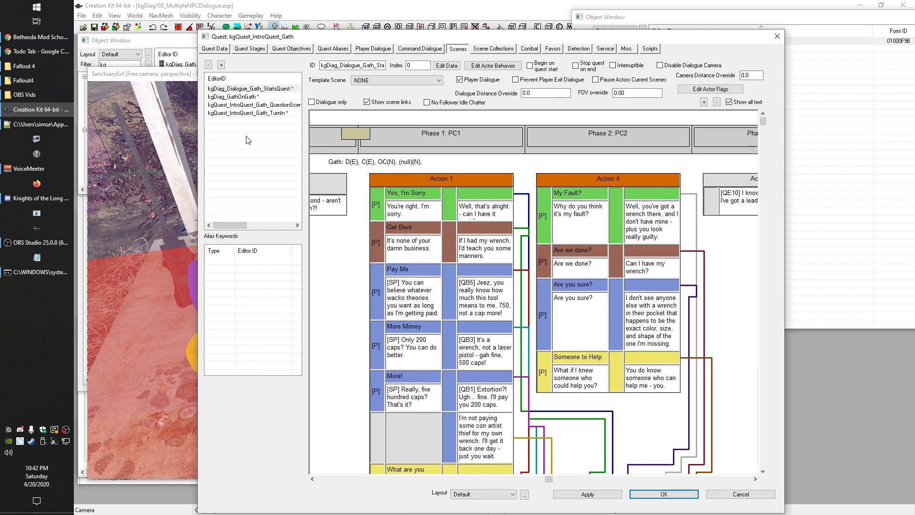
left_click(236, 96)
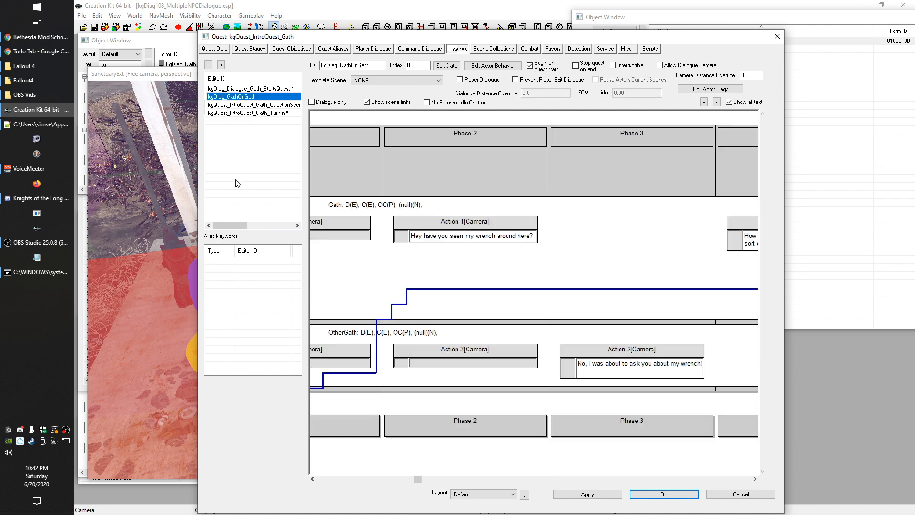
scroll(460, 292, "right", 6)
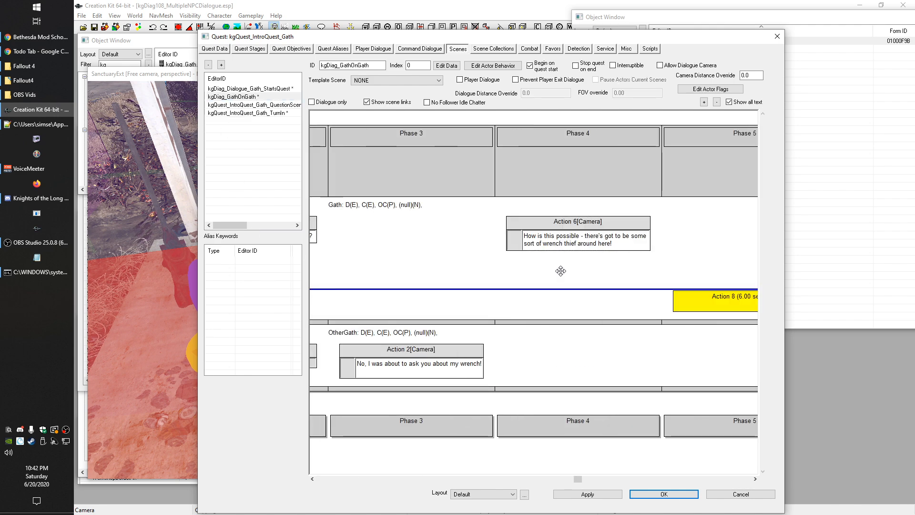
scroll(578, 314, "left", 7)
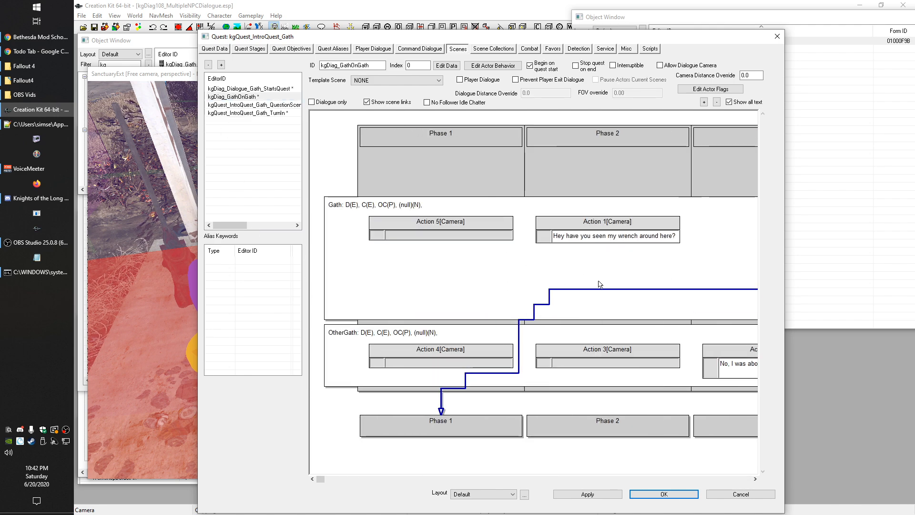
scroll(458, 295, "right", 1)
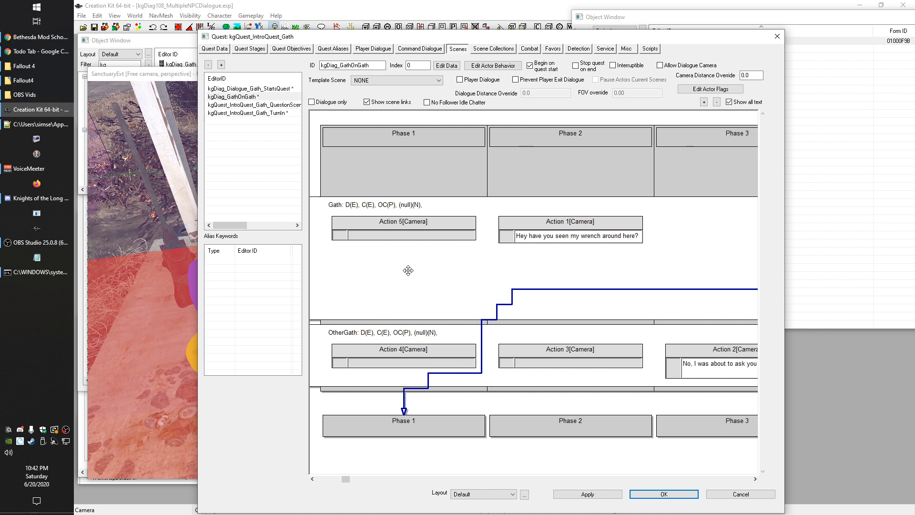
scroll(410, 307, "left", 2)
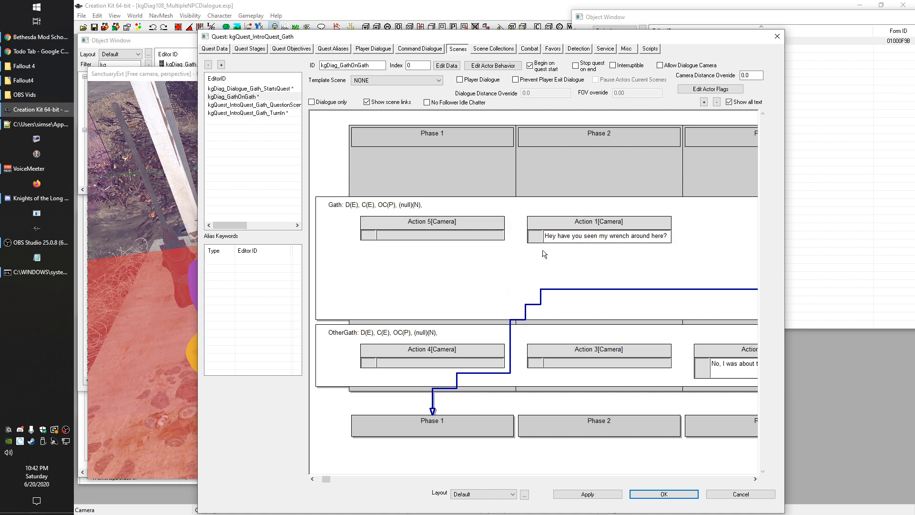
Step: Create a new scene in the quest with the ID kgQuest_IntroQuest_GathOnGathRebuild
right_click(253, 127)
left_click(260, 130)
left_click_drag(276, 60, 267, 142)
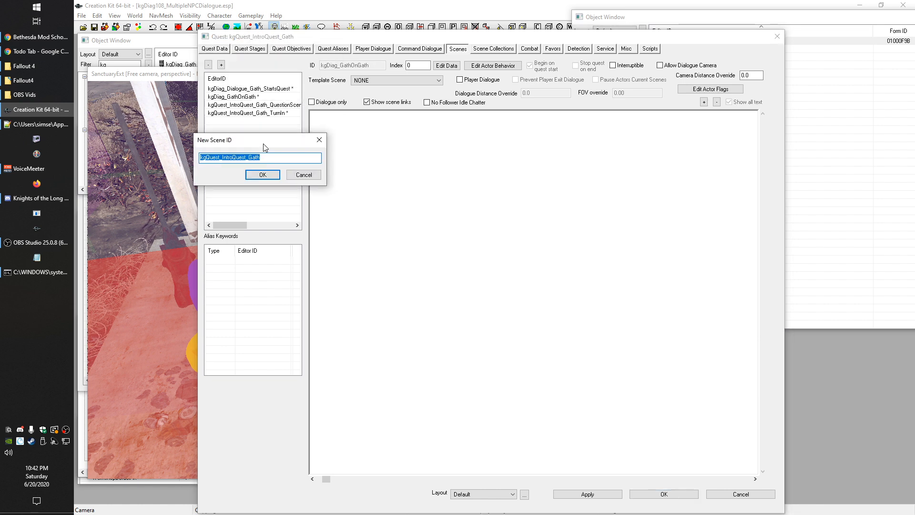
left_click(277, 158)
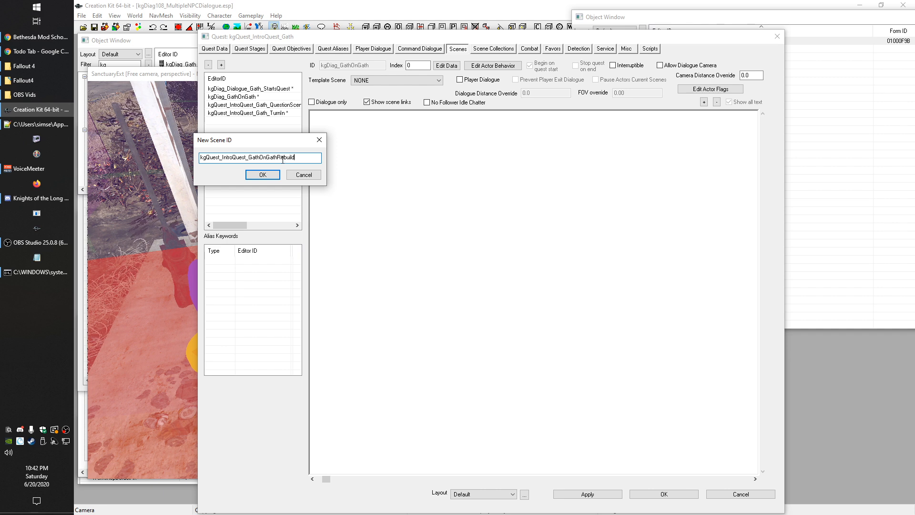
type("OnGathRebuild")
left_click(262, 175)
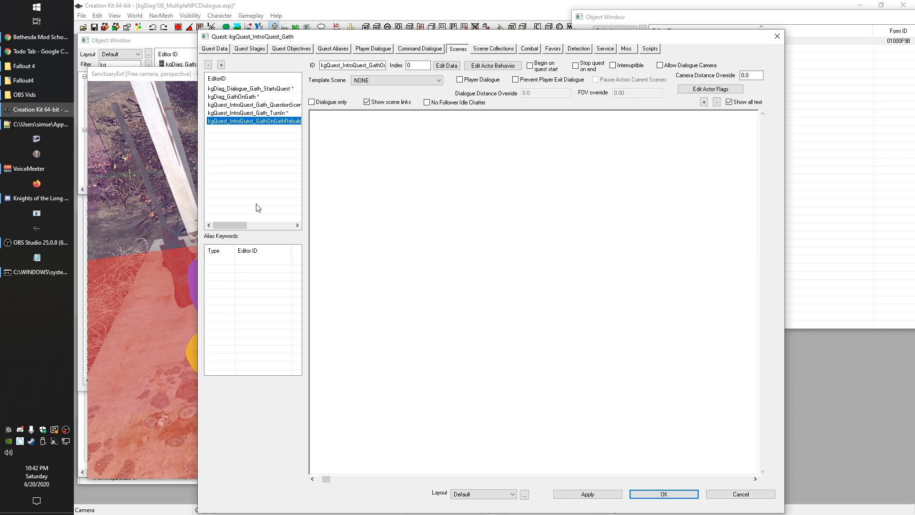
Step: Add the aliases Gath and OtherGath as actors of the new scene and append a first phase
right_click(348, 140)
left_click(374, 144)
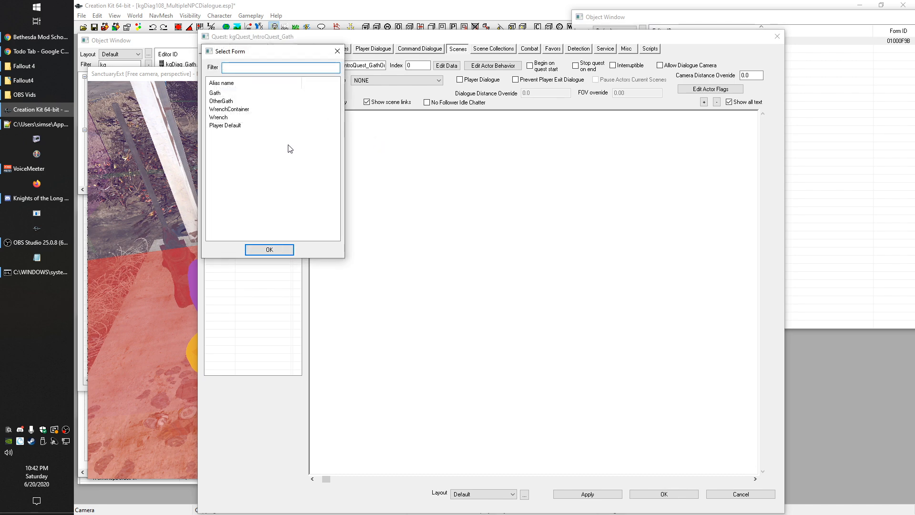
left_click(223, 102, "ctrl")
left_click(264, 249)
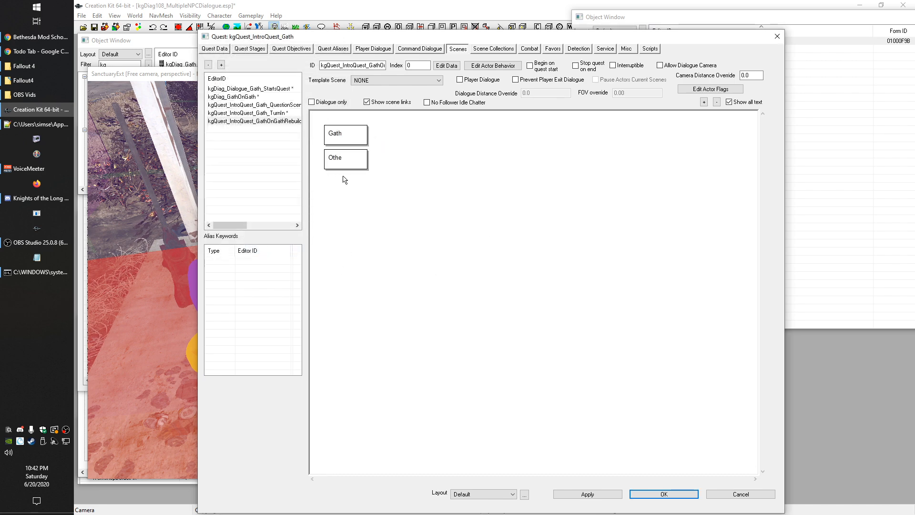
right_click(397, 132)
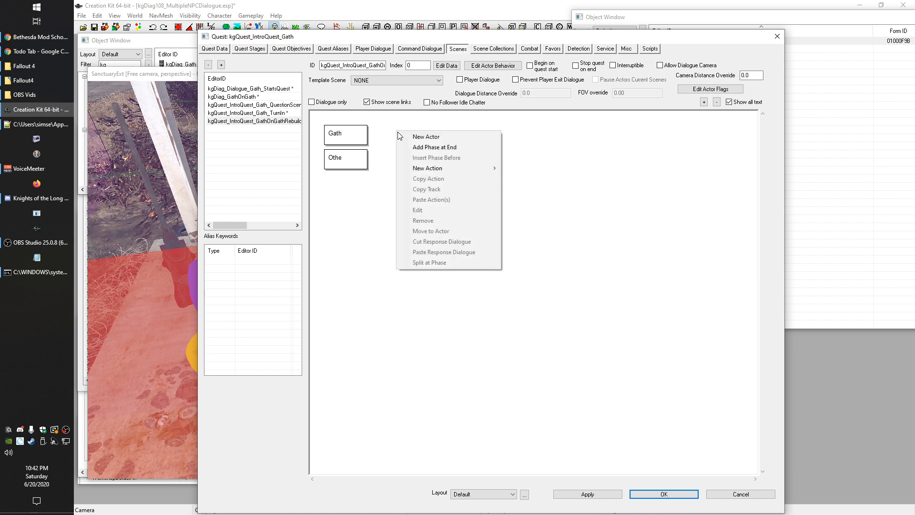
left_click(441, 147)
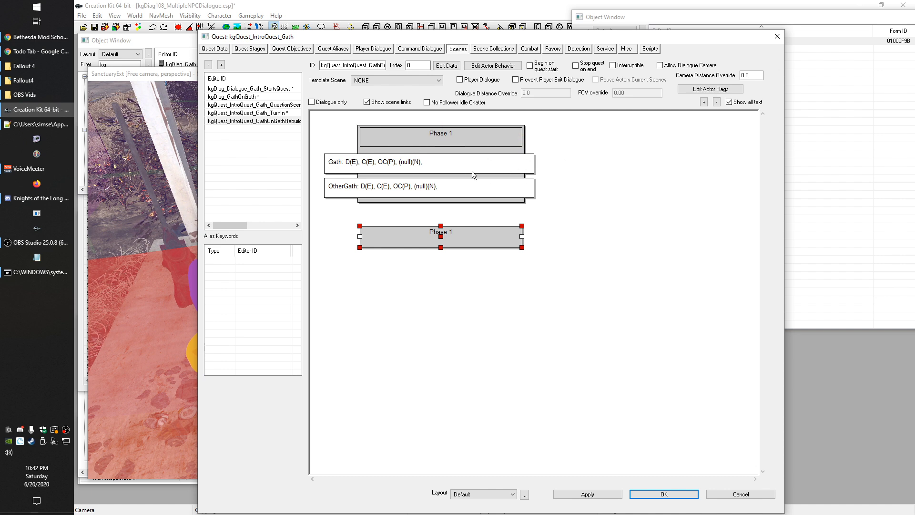
Step: Examine the player dialogue actions and their links in the kgDiag_Dialogue_Gath_StartsQuest scene
left_click(255, 91)
left_click_drag(438, 296, 429, 200)
middle_click_drag(429, 200, 411, 326)
middle_click_drag(354, 281, 349, 159)
middle_click_drag(369, 381, 288, 239)
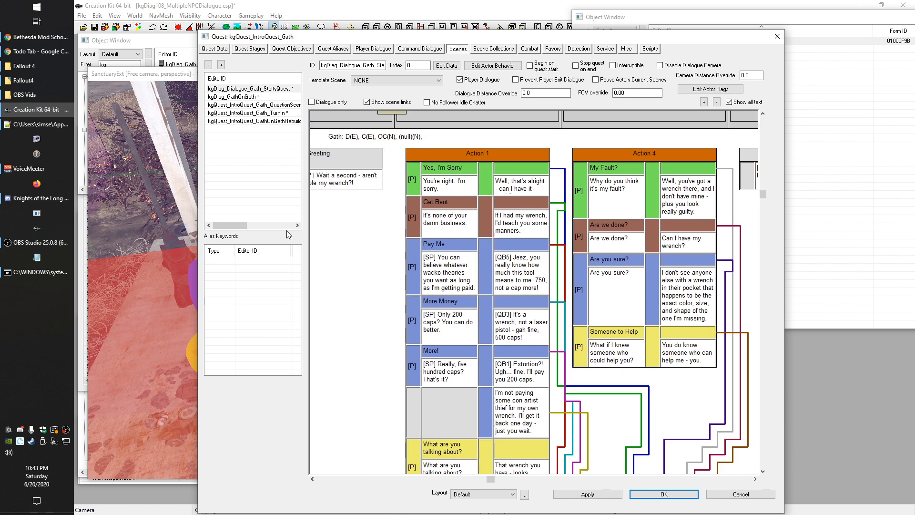
Step: In the GathOnGathRebuild scene, add a dialogue action for Gath in Phase 1 with the default settings
left_click(253, 122)
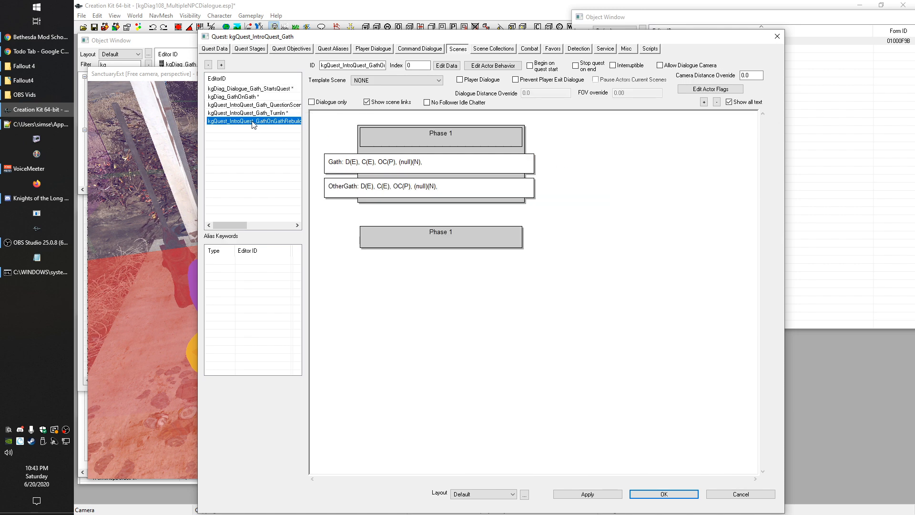
right_click(448, 165)
mouse_move(486, 199)
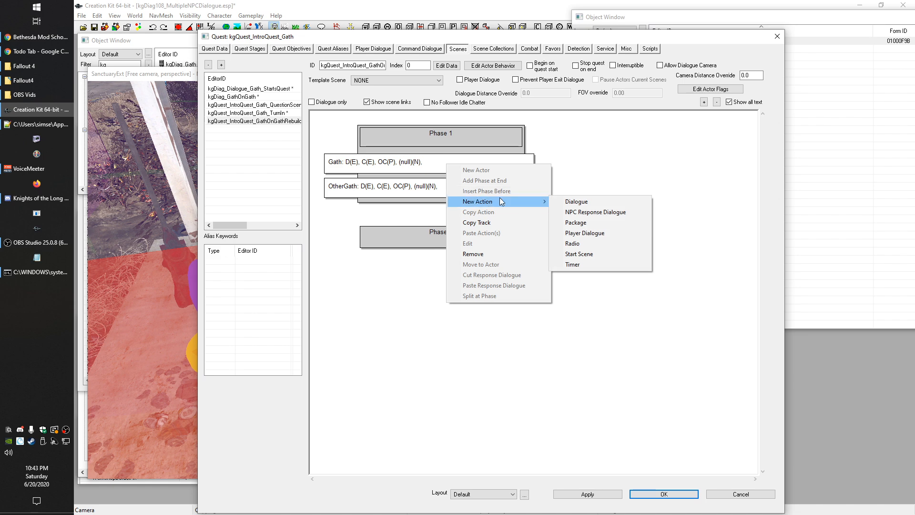
left_click(577, 202)
left_click(594, 303)
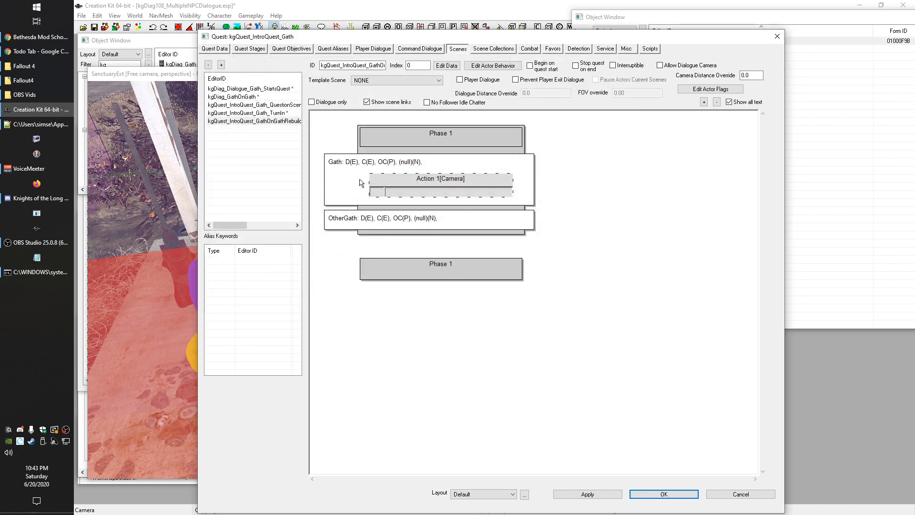
Step: Add a dialogue action for OtherGath in Phase 1 with the default settings
right_click(458, 223)
mouse_move(514, 259)
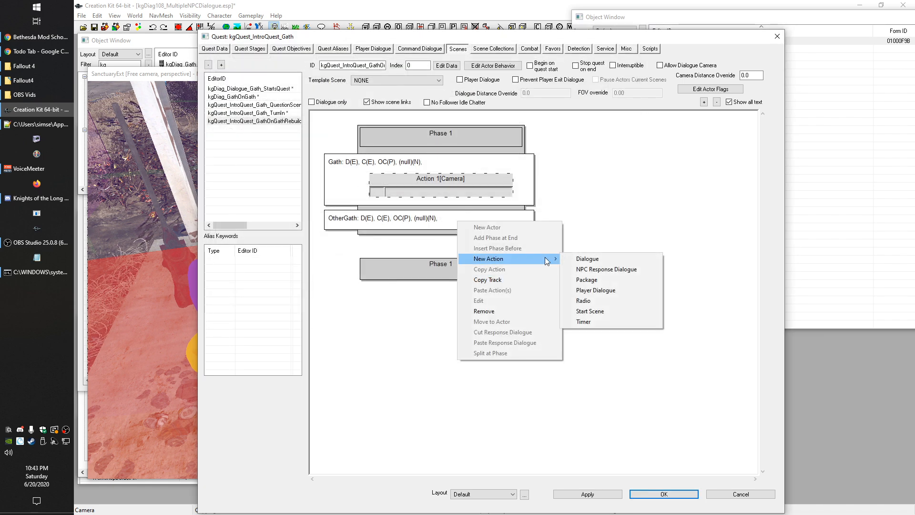
left_click(596, 257)
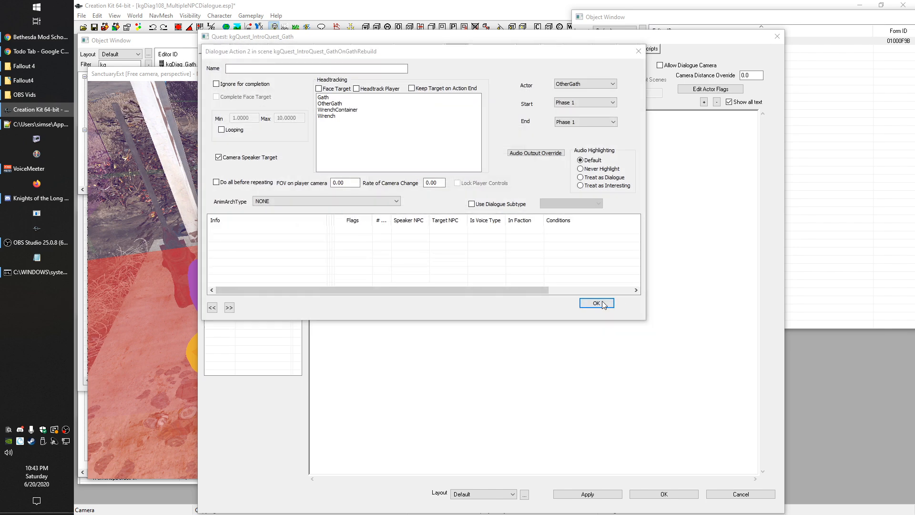
left_click(602, 303)
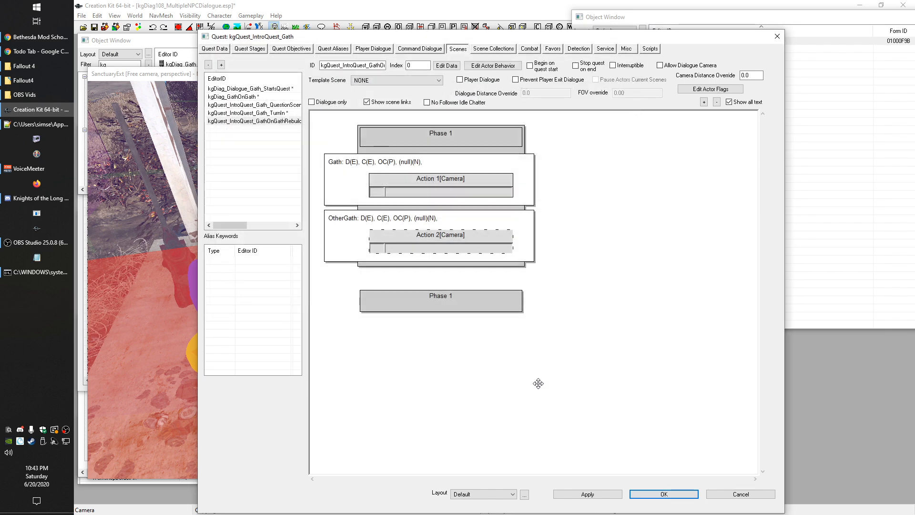
Step: Compare the rebuild scene's two Phase 1 actions with the phases and paired actor actions in the kgDiag_GathOnGath scene
left_click(406, 170)
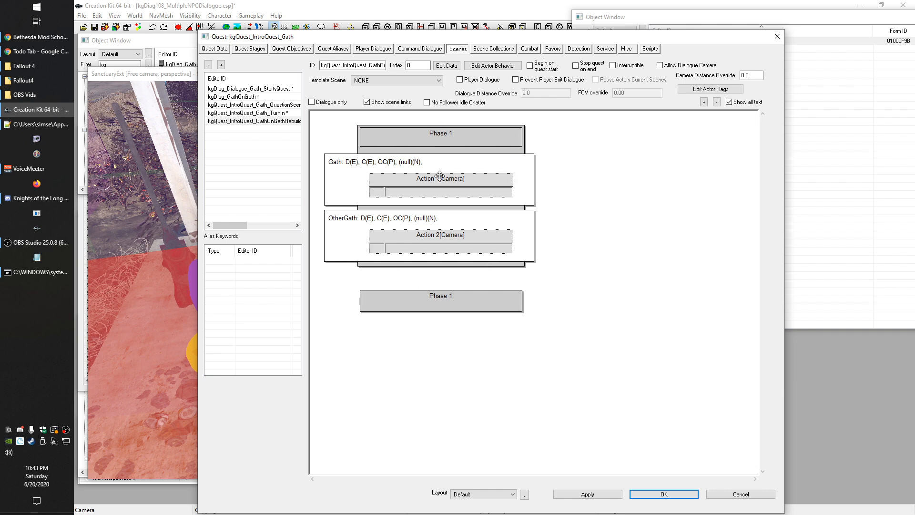
left_click(439, 195)
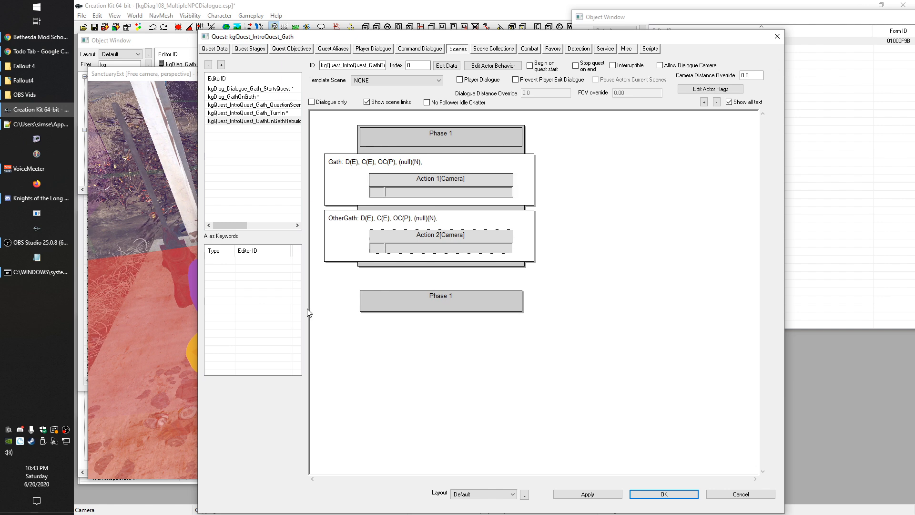
left_click(429, 241)
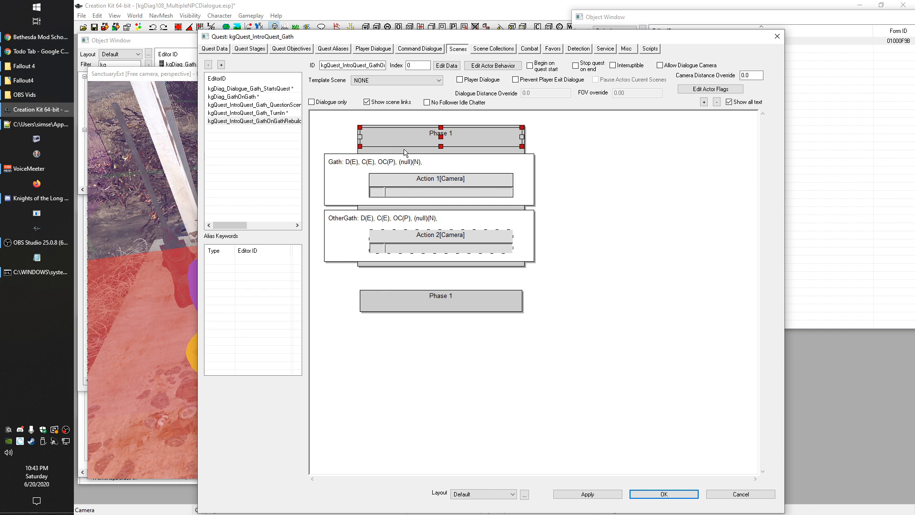
left_click(262, 97)
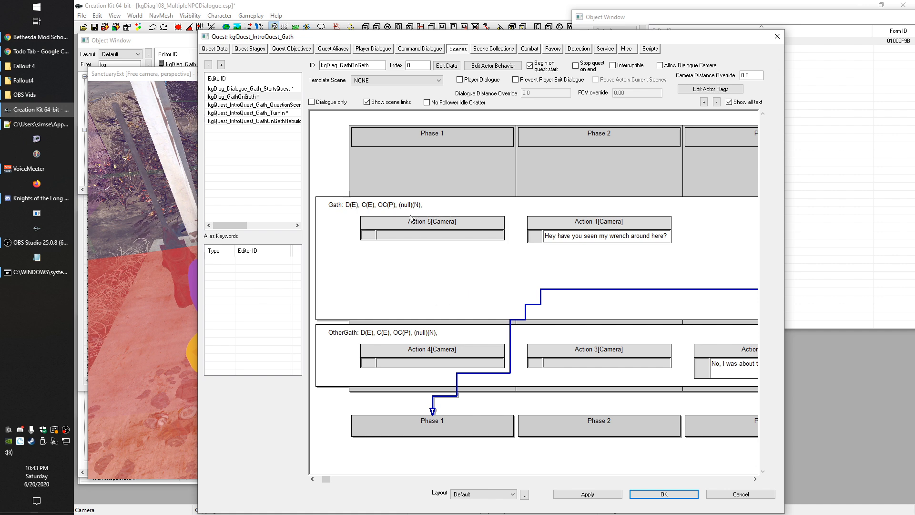
left_click(423, 346)
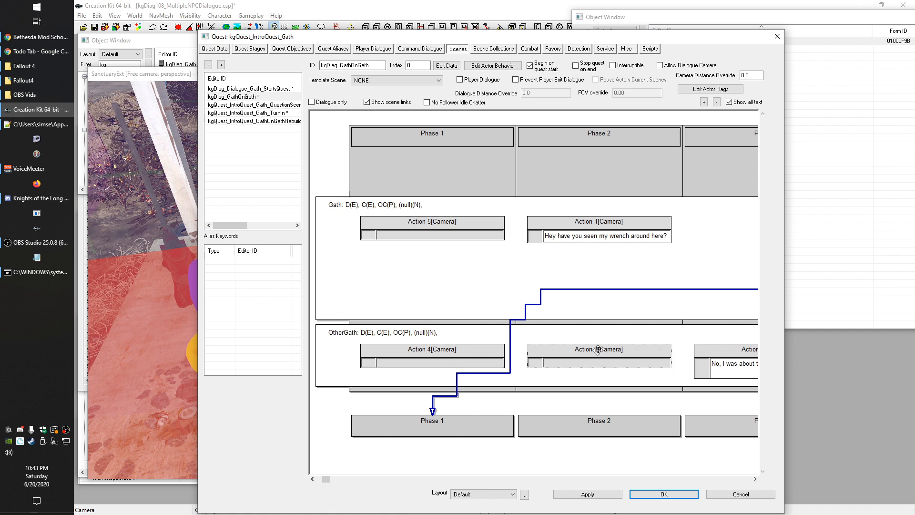
scroll(453, 272, "right", 2)
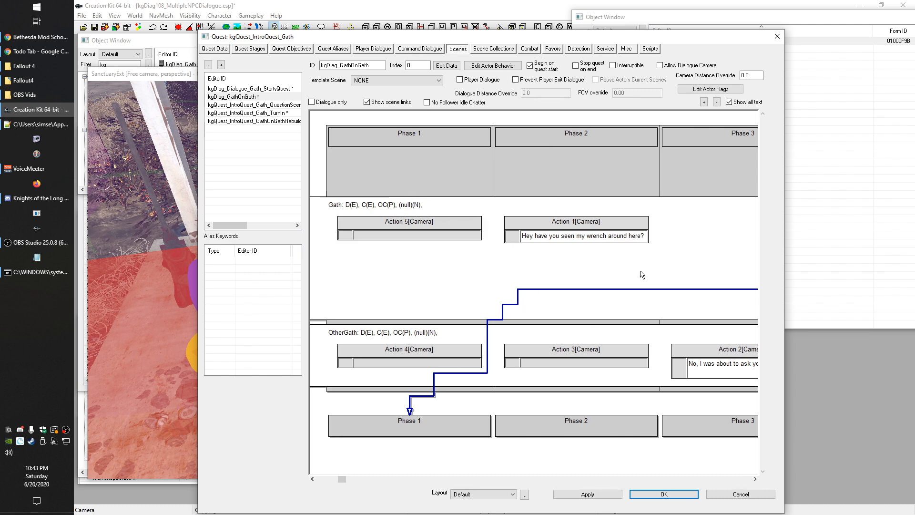
scroll(625, 264, "right", 3)
scroll(399, 282, "left", 6)
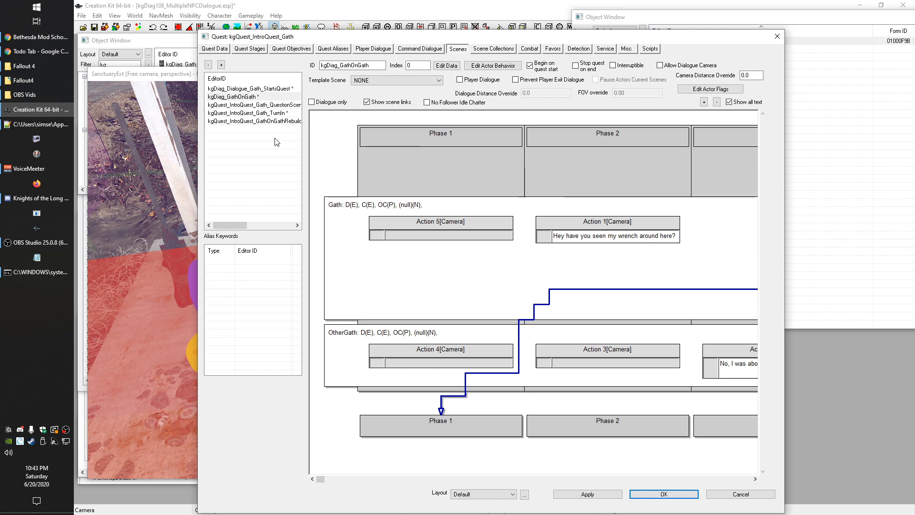
left_click(269, 121)
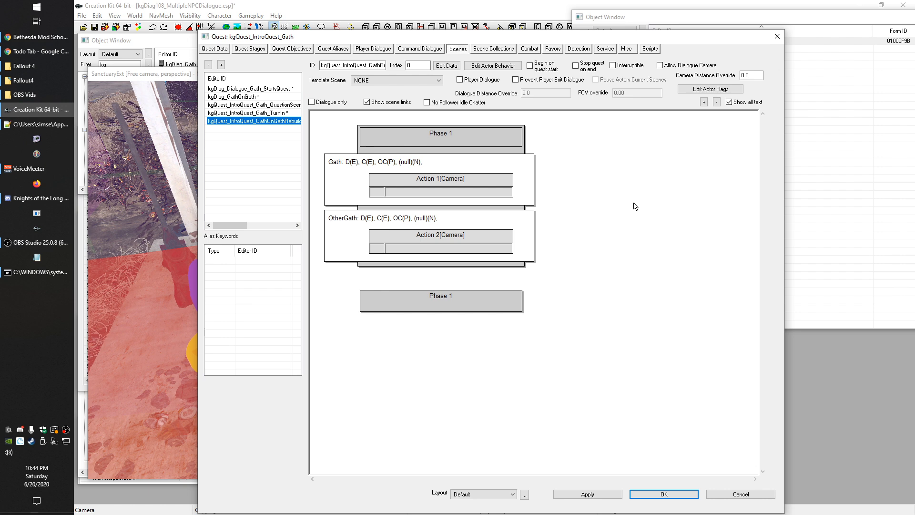
left_click(595, 218)
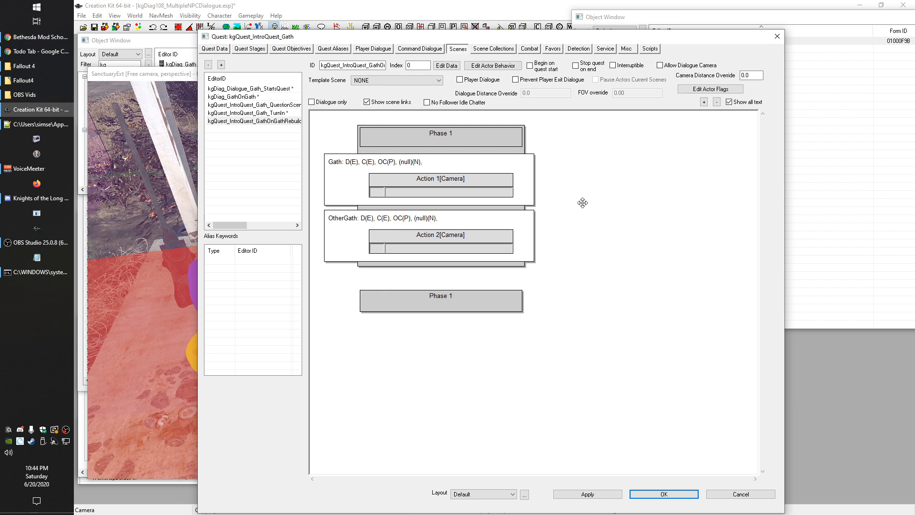
Step: Add a second phase at the end of the GathOnGathRebuild scene
right_click(590, 162)
left_click(629, 177)
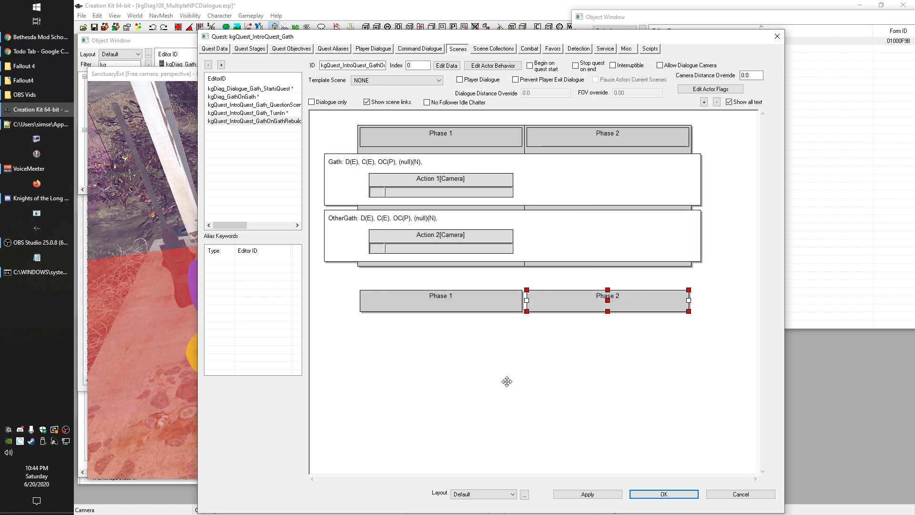
left_click(472, 176)
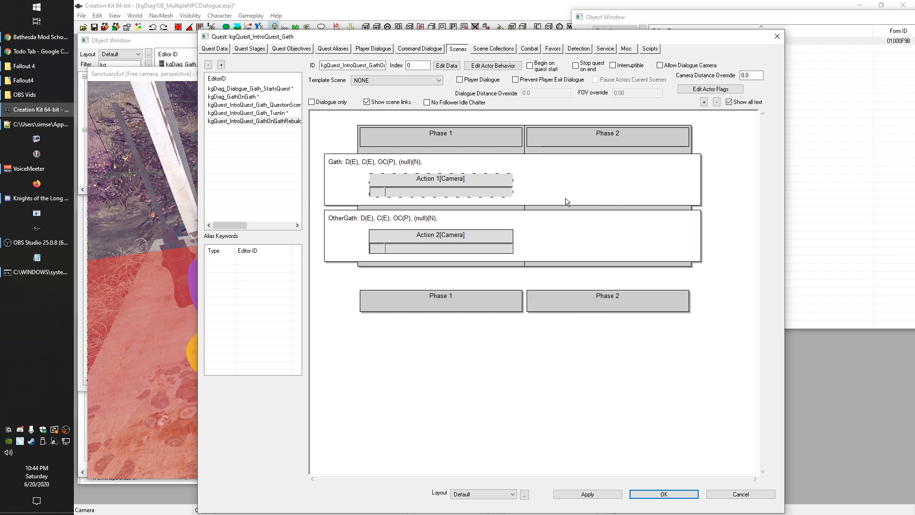
left_click(480, 248, "ctrl")
Step: In Gath's Phase 1 dialogue action, enable Face Target and choose OtherGath as the headtracking target
left_click(470, 180)
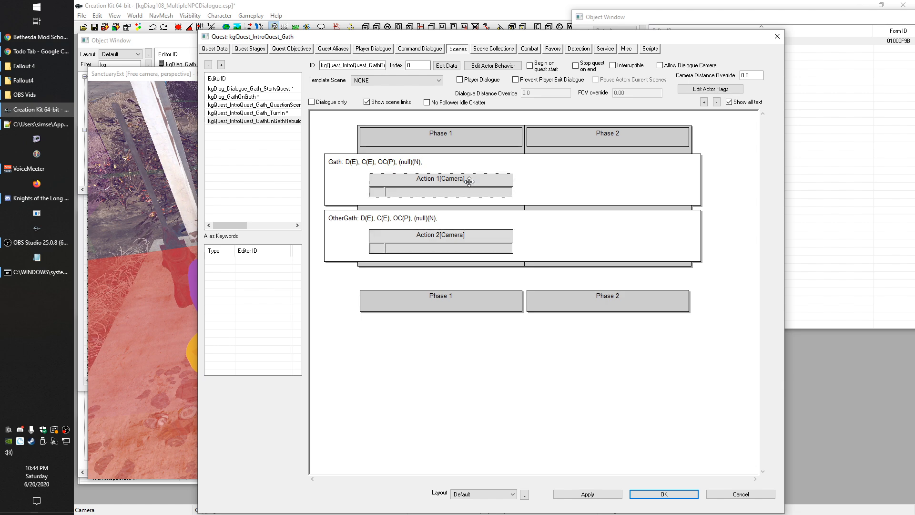
double_click(470, 181)
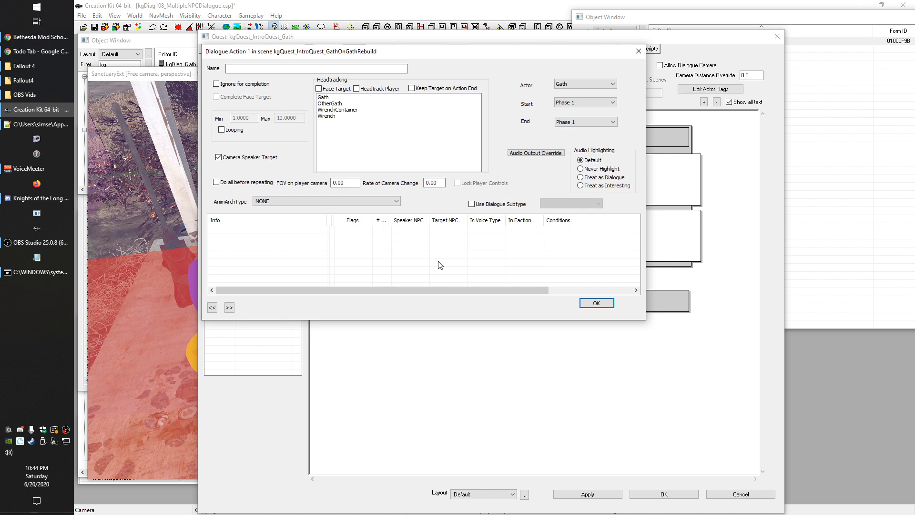
left_click(339, 89)
left_click_drag(394, 53, 396, 137)
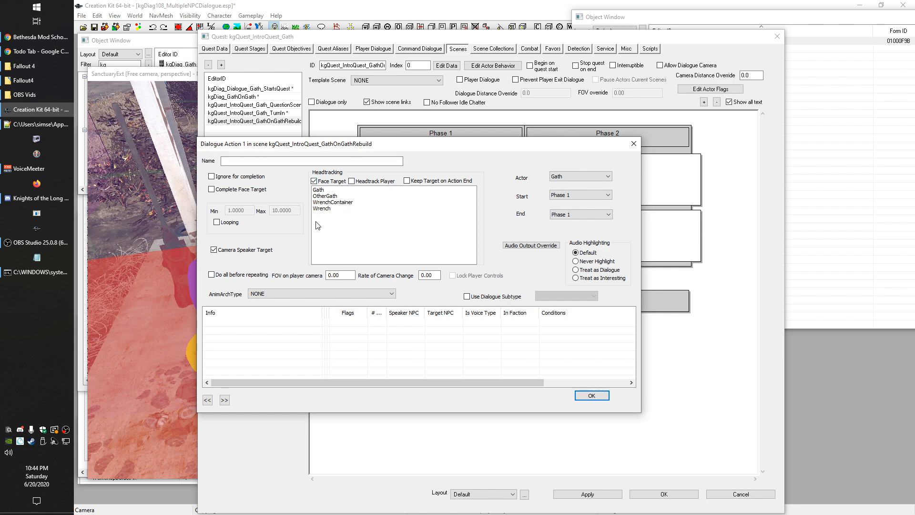
left_click_drag(367, 152, 403, 197)
left_click(339, 221)
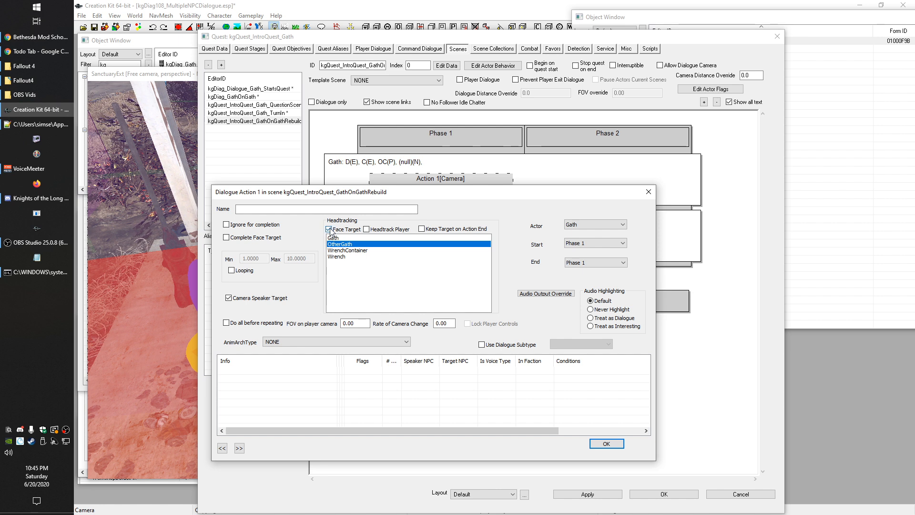
left_click_drag(389, 199, 377, 223)
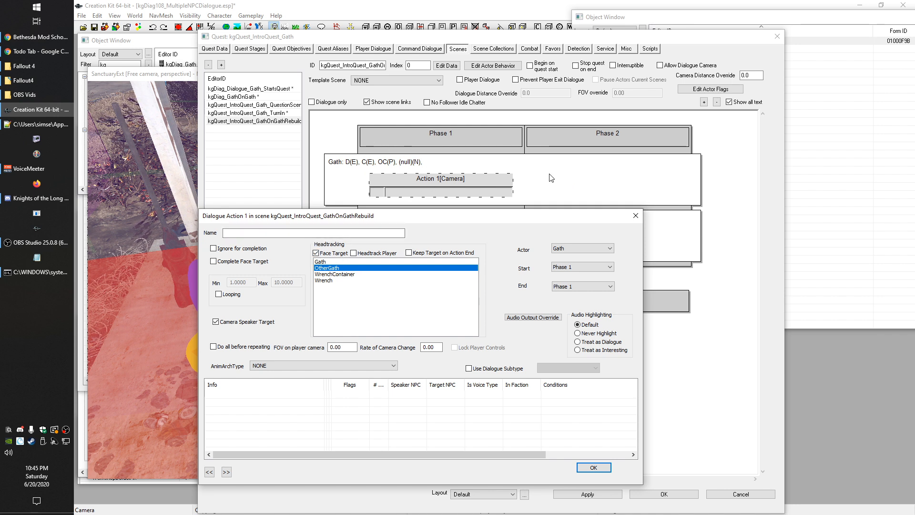
left_click_drag(456, 220, 483, 224)
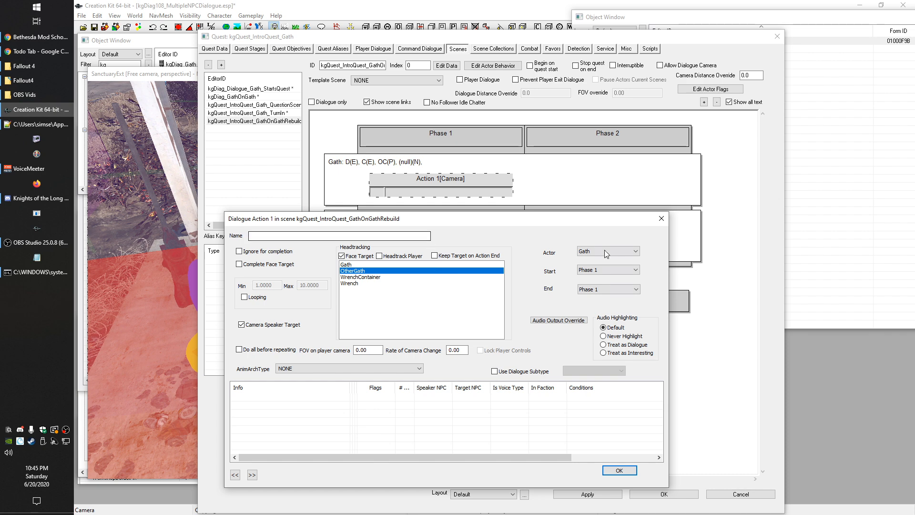
left_click_drag(425, 219, 412, 118)
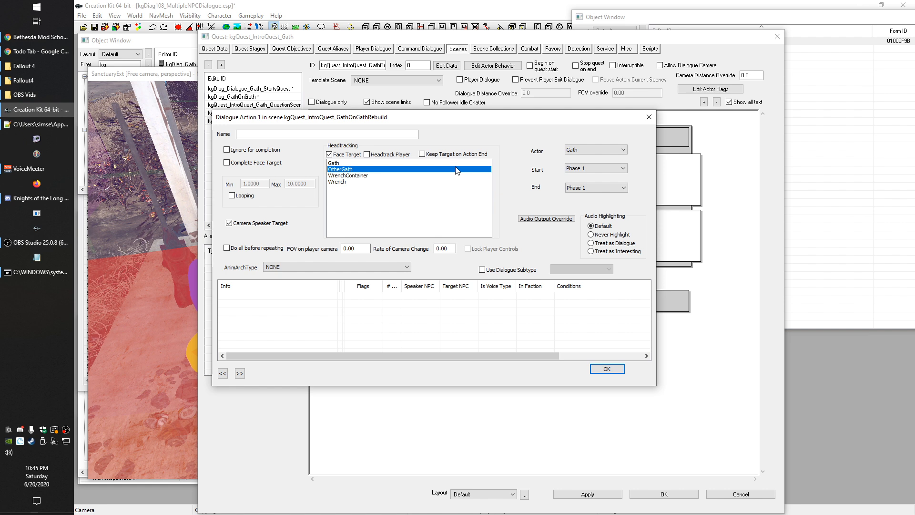
left_click_drag(445, 118, 461, 180)
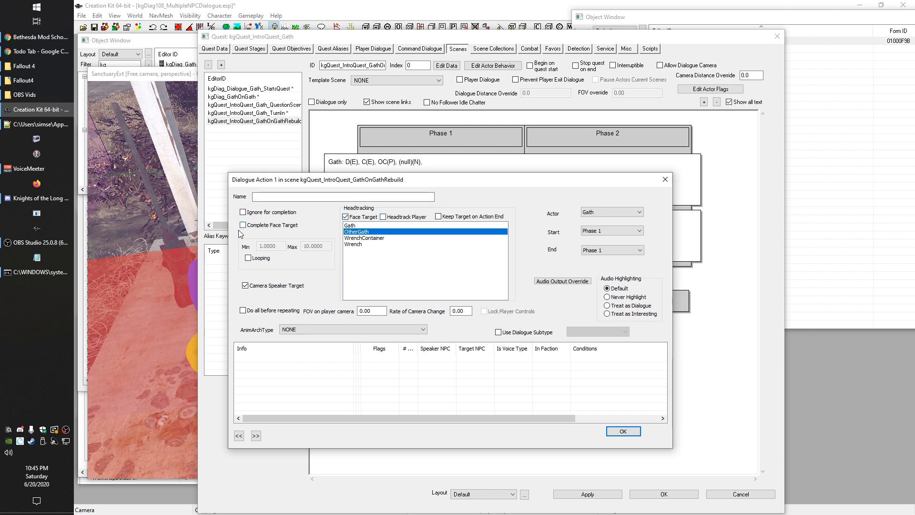
left_click(346, 217)
left_click(347, 217)
left_click_drag(392, 180, 390, 161)
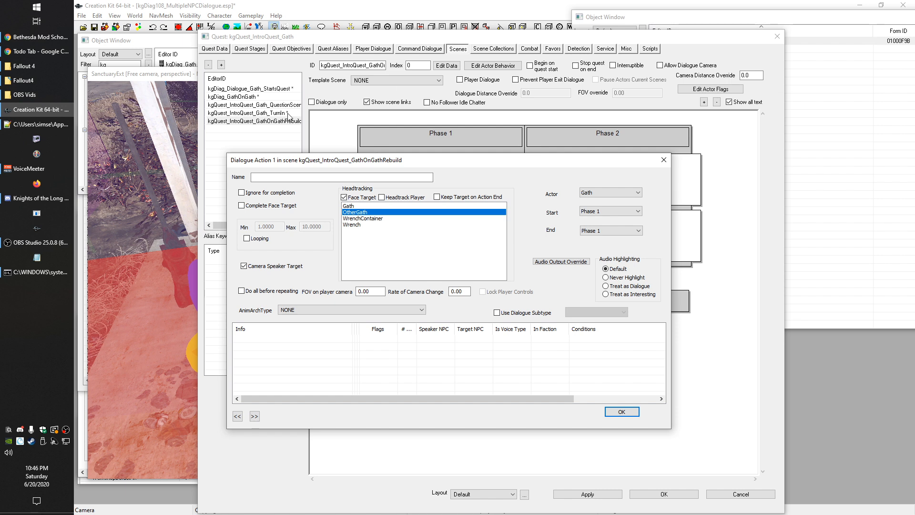
left_click_drag(270, 164, 261, 166)
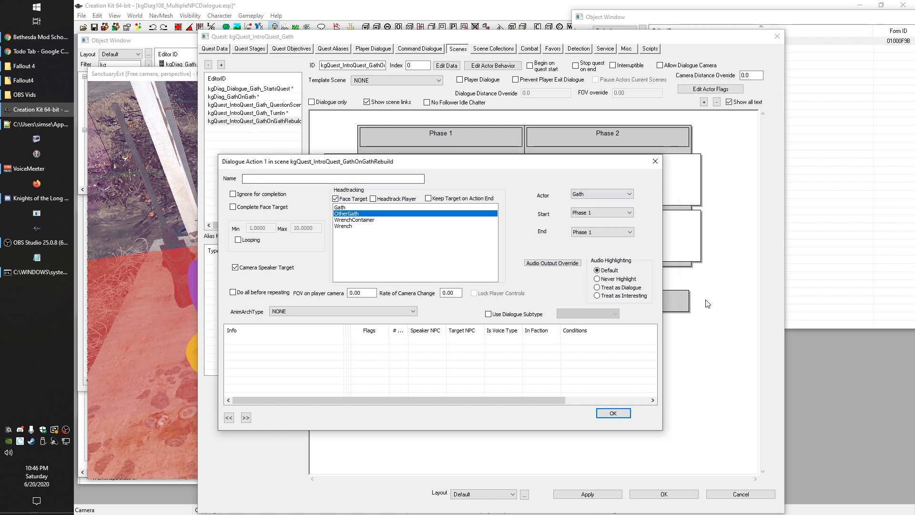
left_click_drag(462, 168, 479, 234)
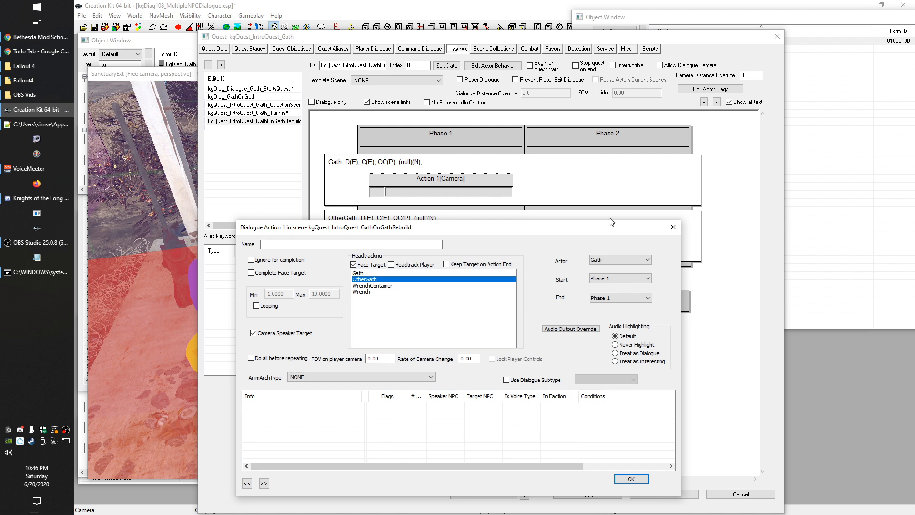
left_click_drag(410, 230, 399, 178)
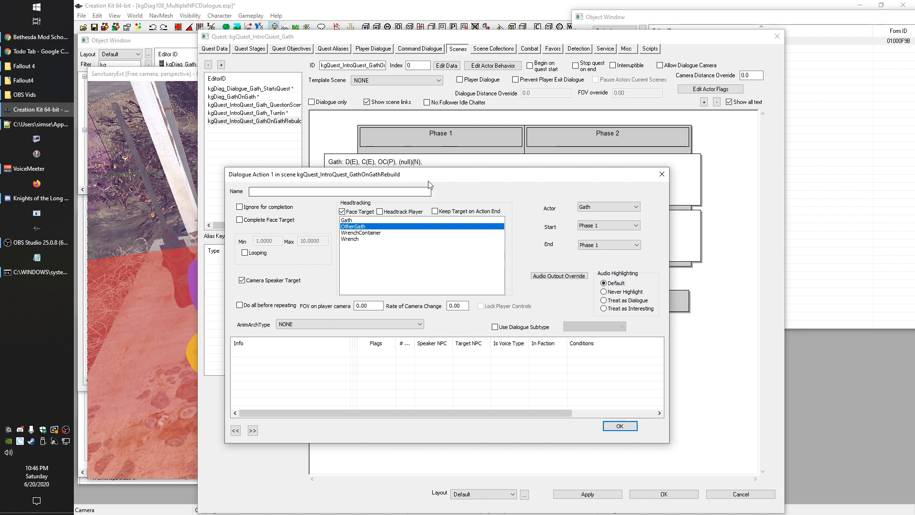
Step: Try the Complete Face Target option on Gath's Phase 1 dialogue action
left_click(241, 220)
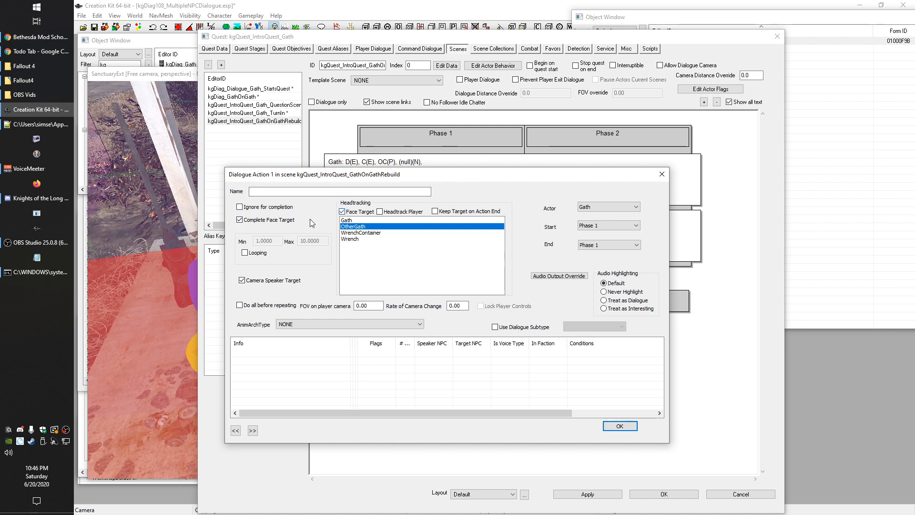
left_click_drag(369, 181, 367, 233)
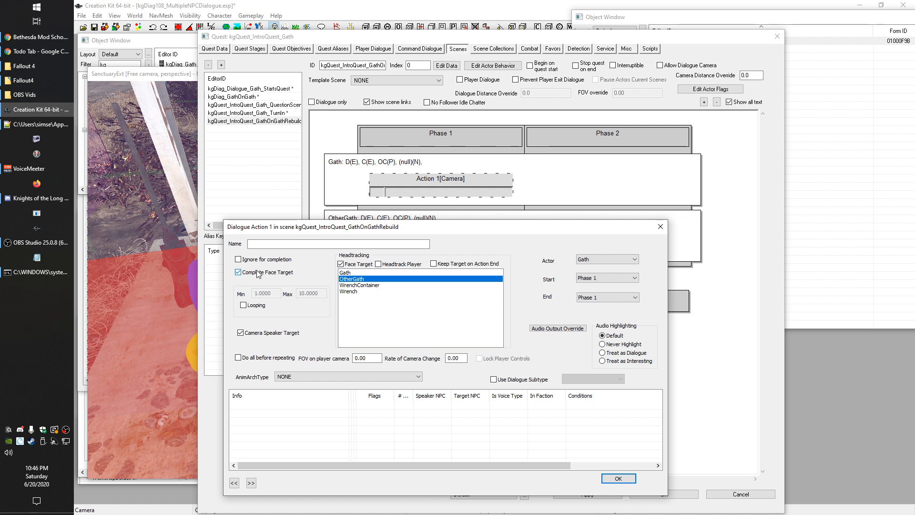
left_click(238, 273)
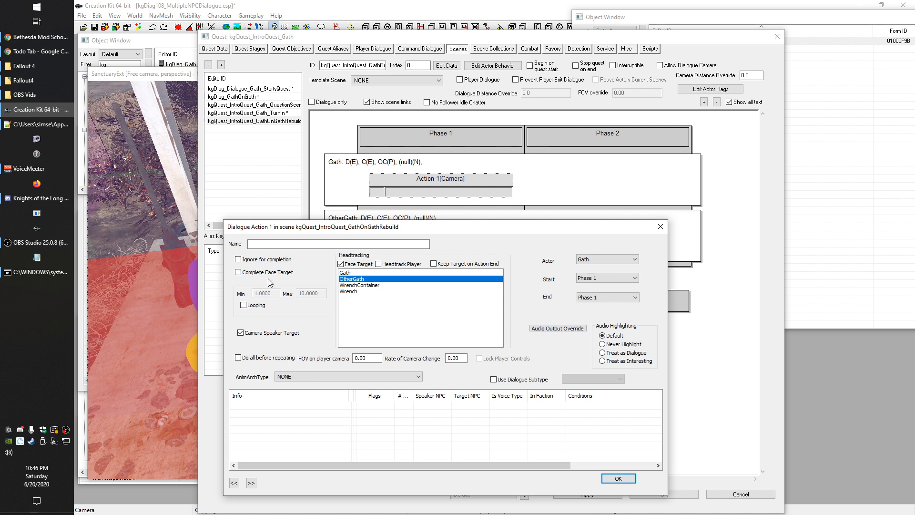
Step: Enable Keep Target on Action End for Gath's Phase 1 dialogue action and accept its settings
left_click_drag(315, 228, 275, 137)
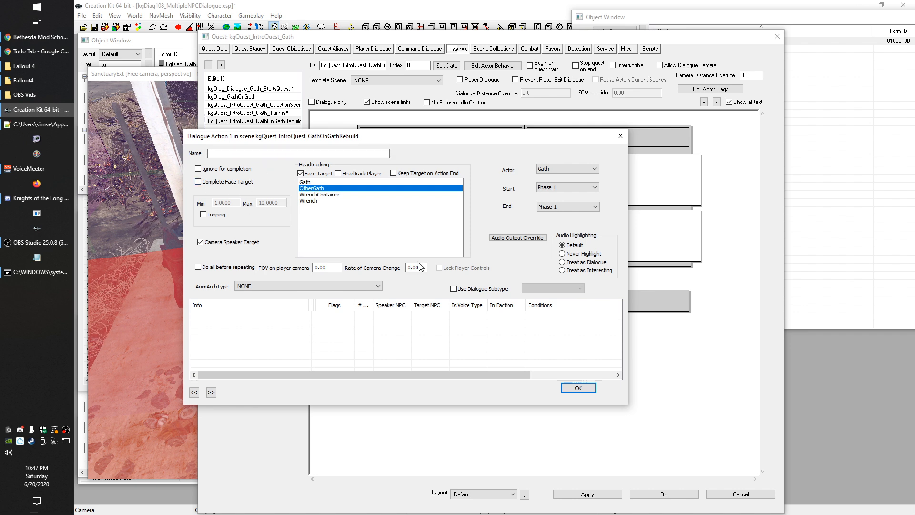
left_click(413, 175)
left_click_drag(456, 142, 495, 190)
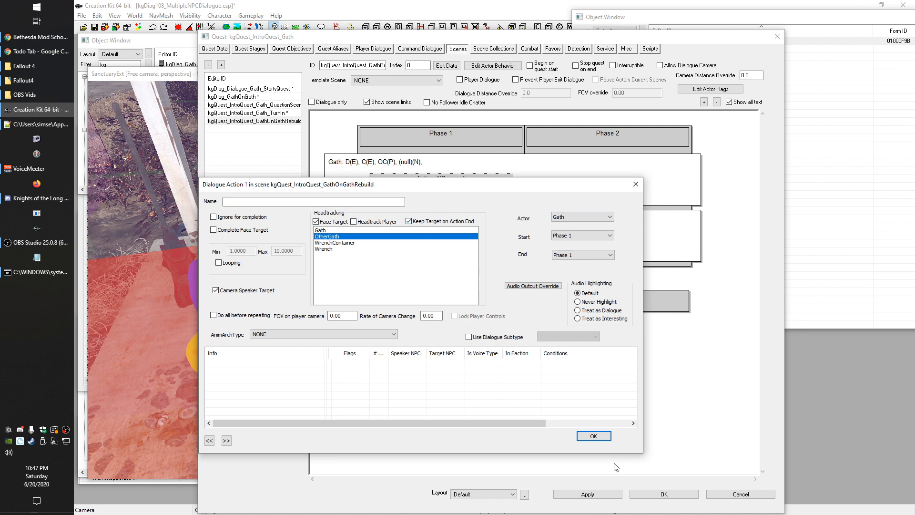
left_click(597, 437)
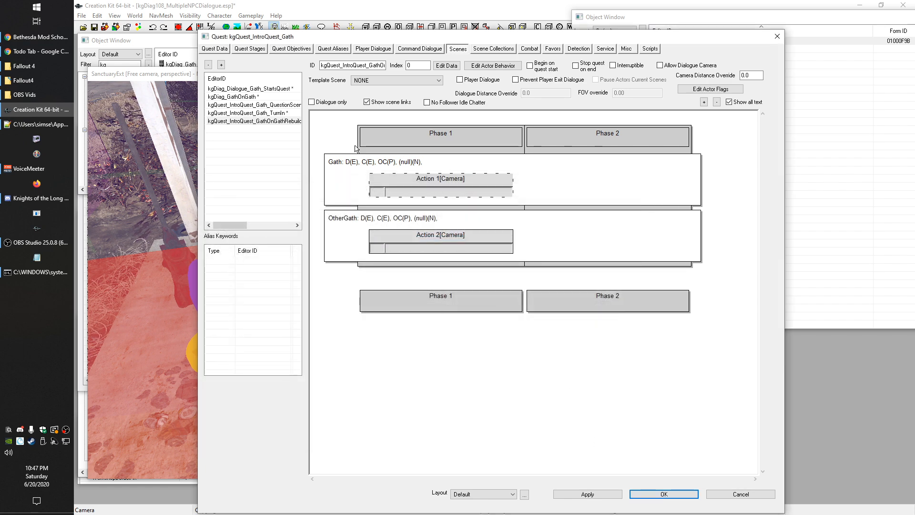
Step: Set OtherGath's Phase 1 action to Face Target with Gath as the target and Keep Target on Action End
double_click(409, 235)
left_click(319, 88)
left_click(412, 89)
left_click(328, 99)
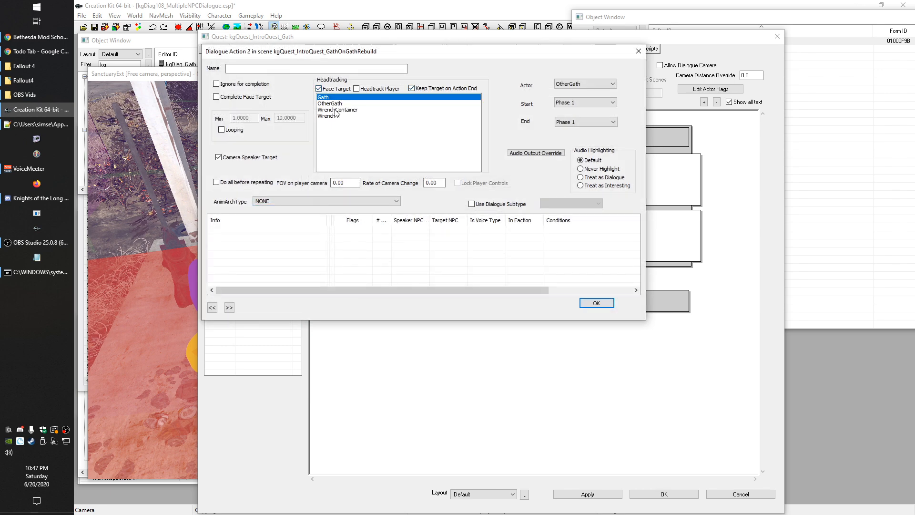
left_click_drag(347, 51, 557, 204)
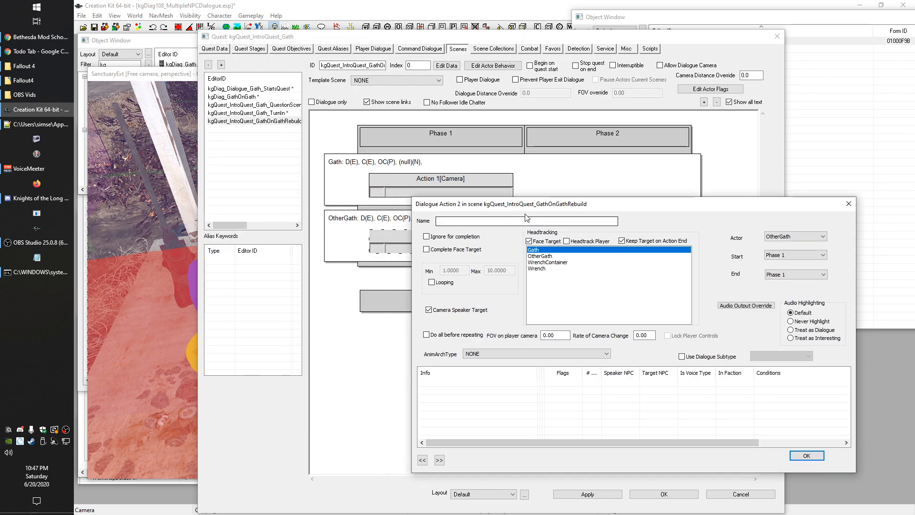
left_click_drag(416, 203, 264, 173)
left_click(649, 424)
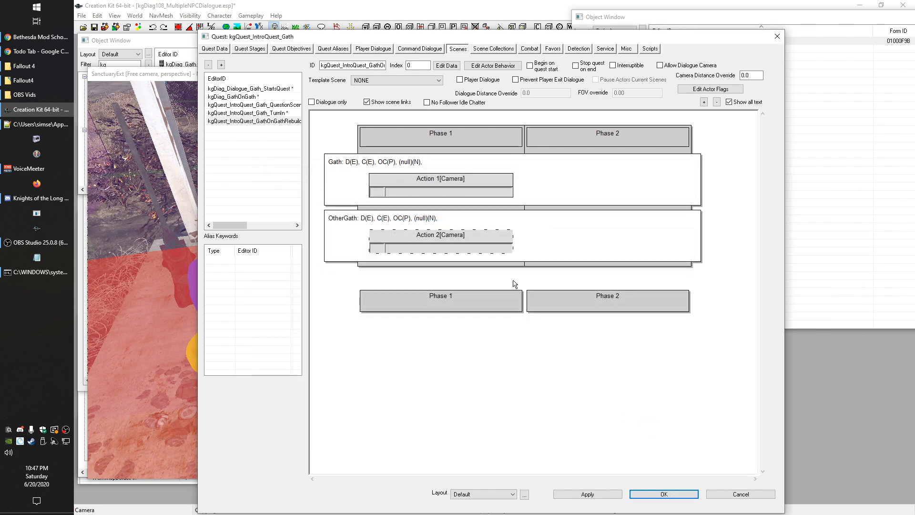
Step: Copy Gath's Phase 1 dialogue action and paste it into Phase 2 of Gath's track
right_click(452, 175)
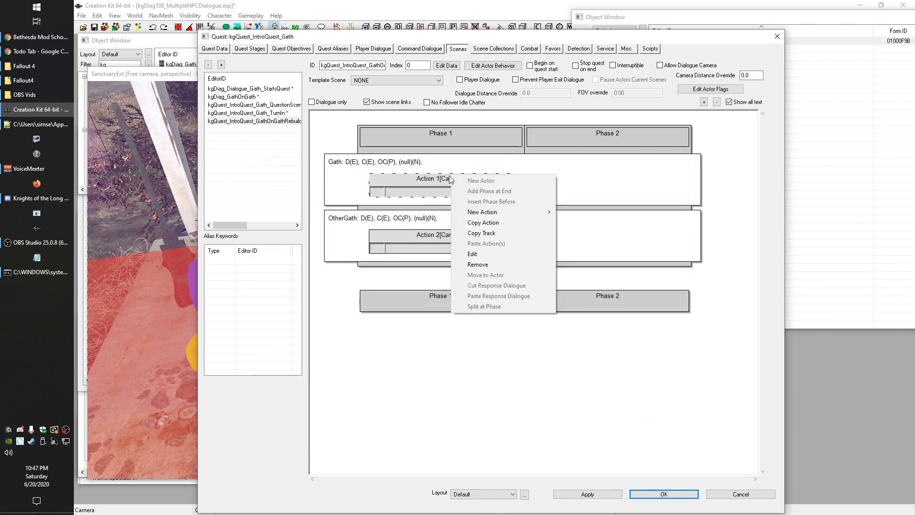
left_click(481, 222)
right_click(604, 176)
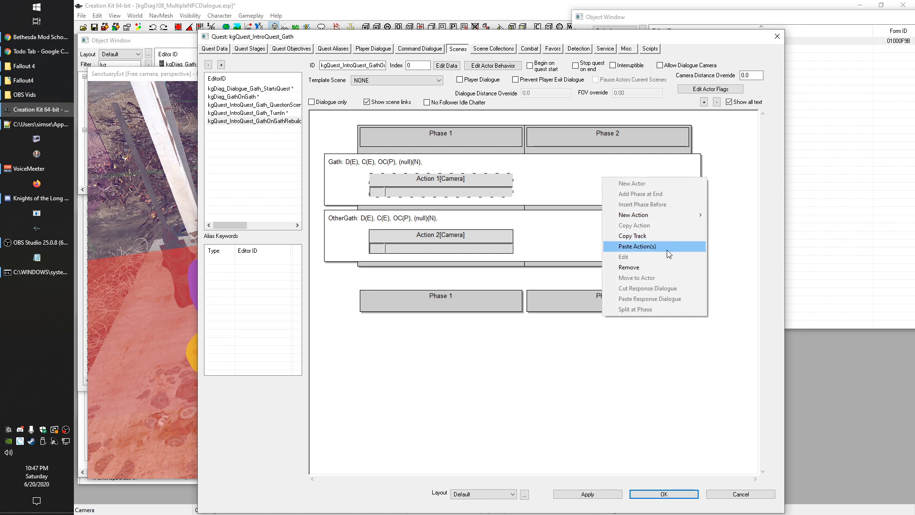
left_click(668, 245)
Step: Copy OtherGath's Phase 1 dialogue action and paste it into Phase 2 of OtherGath's track
right_click(461, 234)
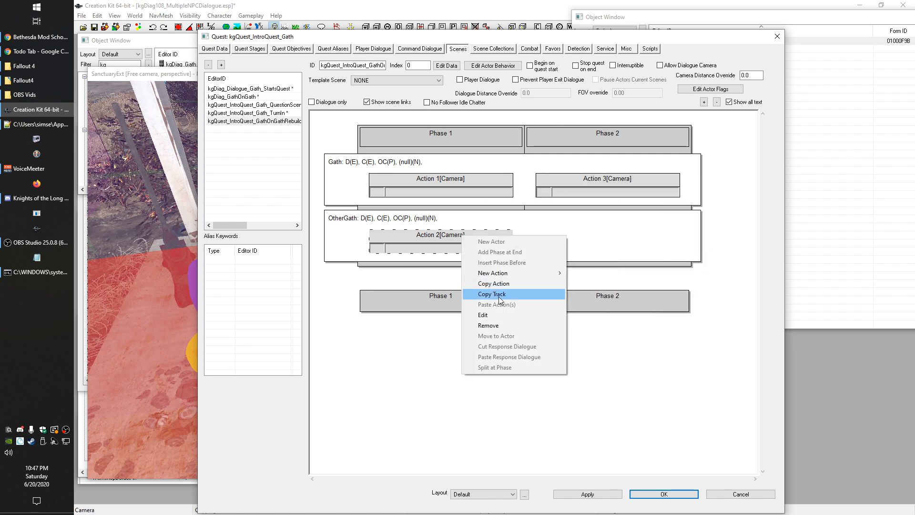
left_click(496, 284)
right_click(618, 233)
left_click(647, 300)
Step: Add a third phase at the end of the GathOnGathRebuild scene
left_click(472, 179)
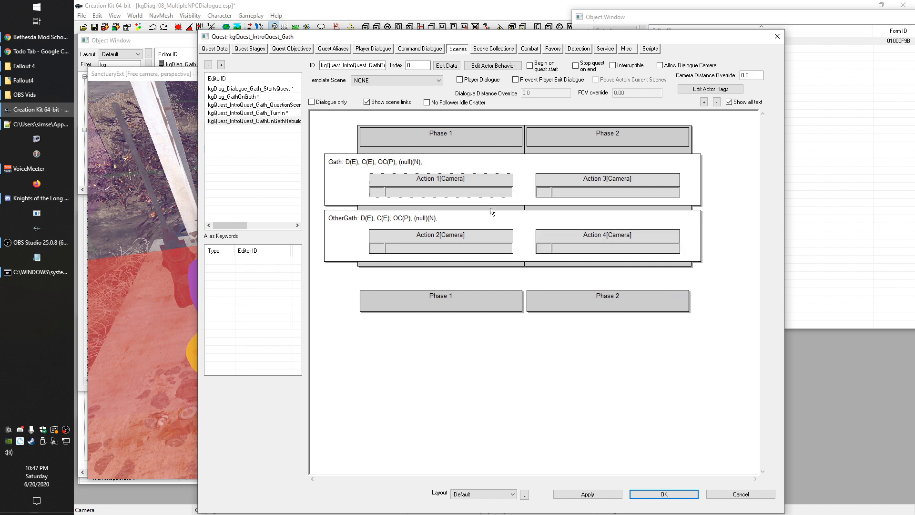
left_click(580, 196, "ctrl")
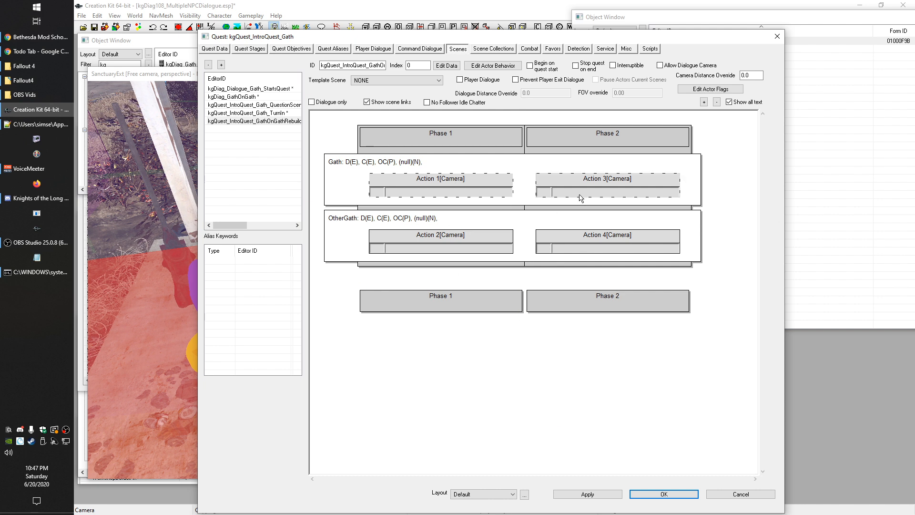
right_click(718, 142)
left_click(736, 152)
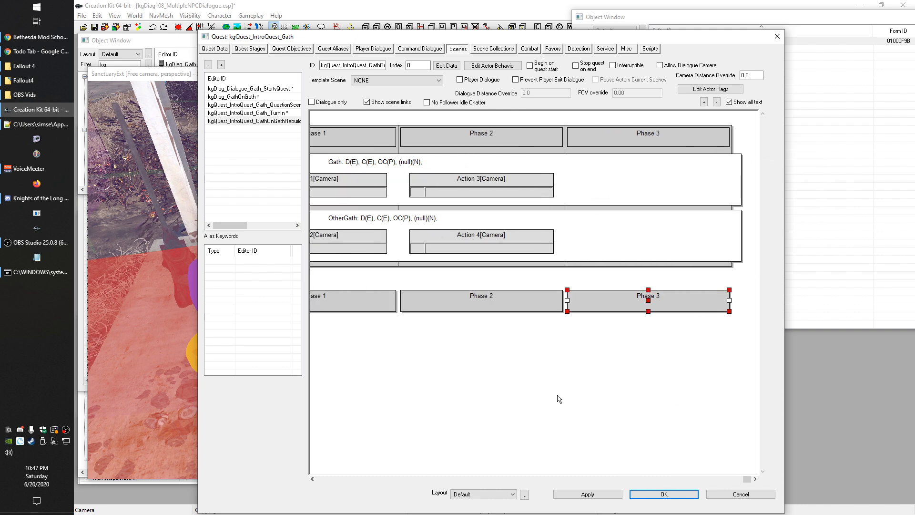
Step: Look at the two Gath characters facing each other in the SanctuaryExt view, and return to the quest
left_click(351, 138)
left_click(144, 75)
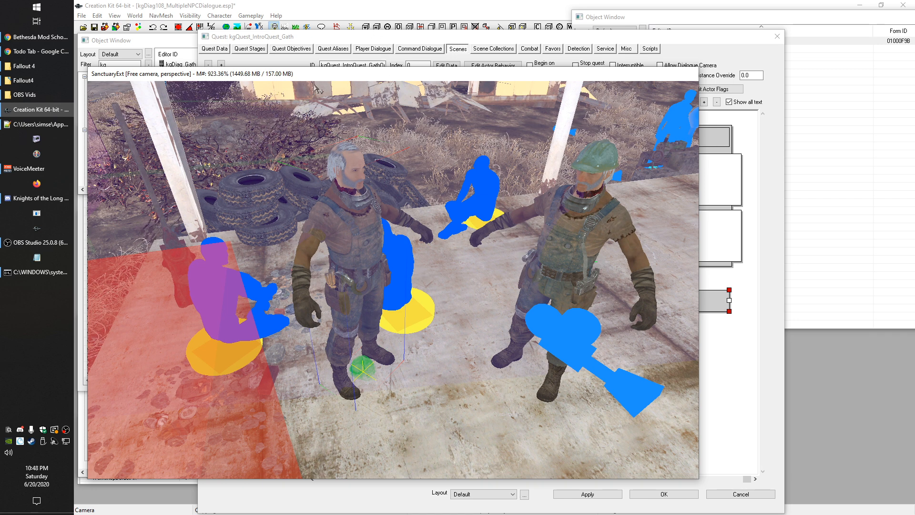
left_click(418, 38)
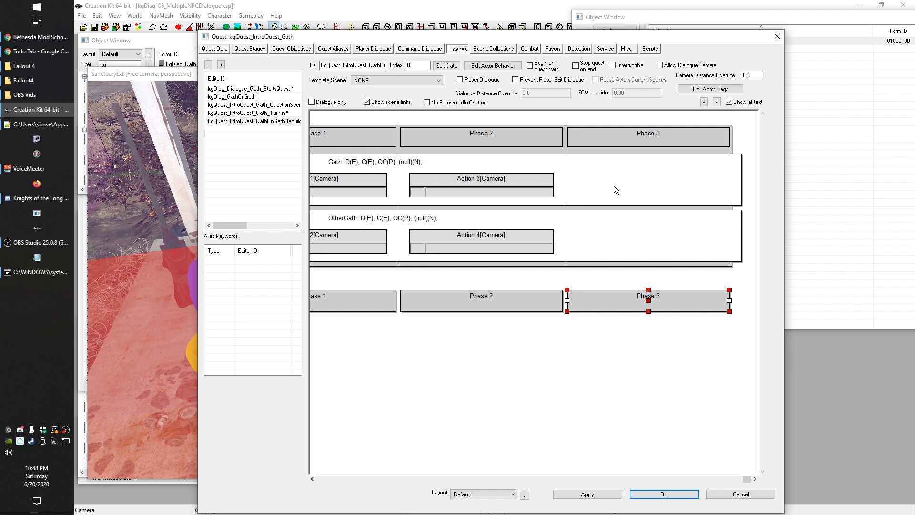
Step: Examine how Gath's and OtherGath's spoken lines alternate across Phases 1 to 4 in the kgDiag_GathOnGath scene
left_click(243, 97)
left_click_drag(652, 241, 574, 243)
left_click(429, 222)
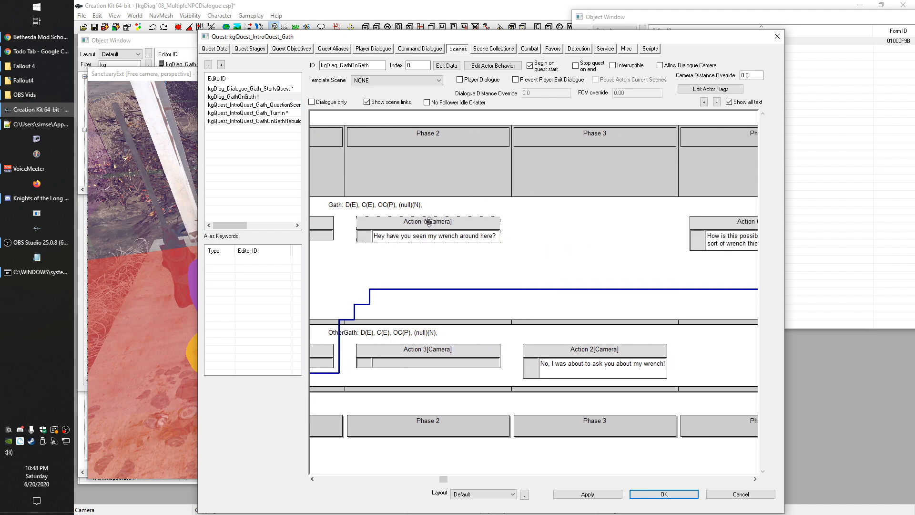
left_click_drag(421, 263, 527, 262)
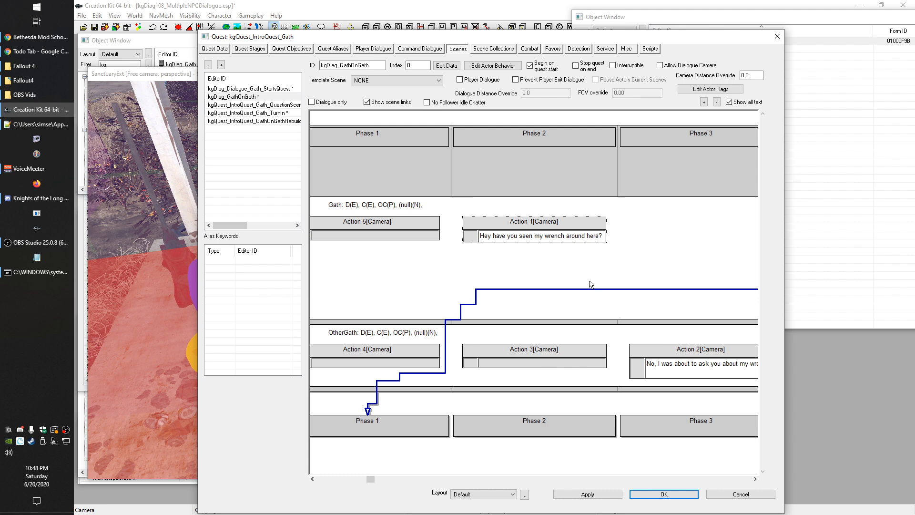
left_click(686, 353)
left_click(729, 239)
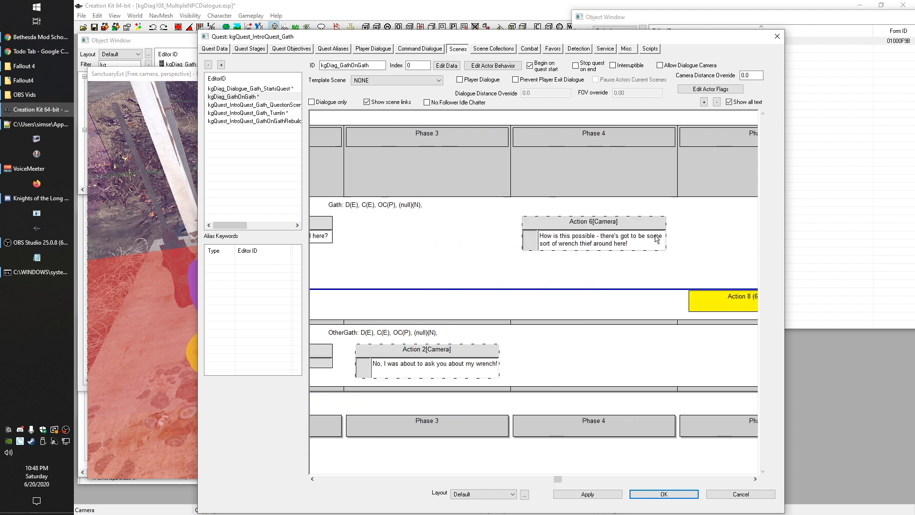
left_click_drag(425, 264, 541, 271)
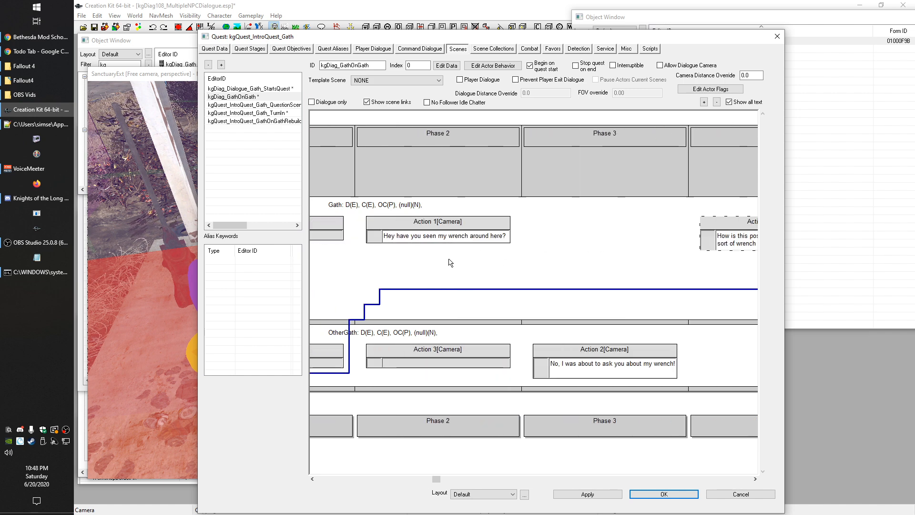
Step: Compare Phases 2 and 3 of the kgDiag_GathOnGath scene with the same phases in the GathOnGathRebuild scene
left_click(441, 240)
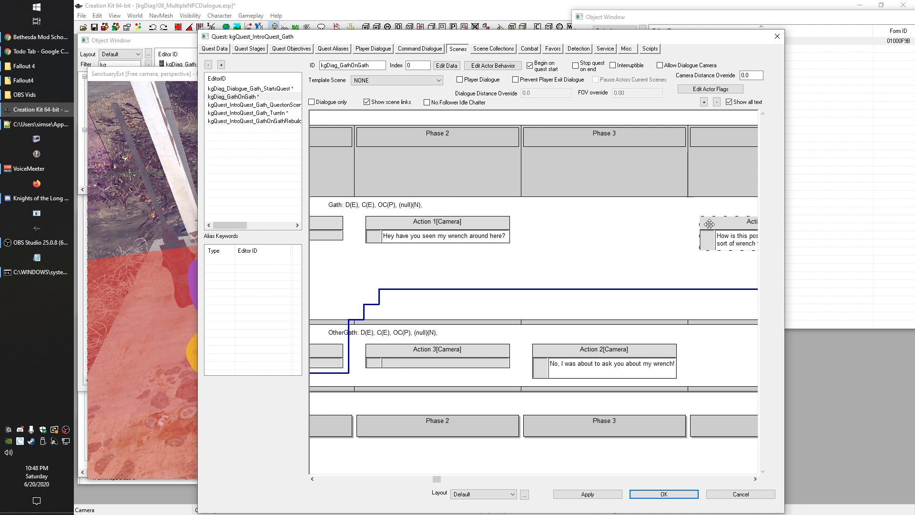
left_click(260, 121)
left_click(591, 237)
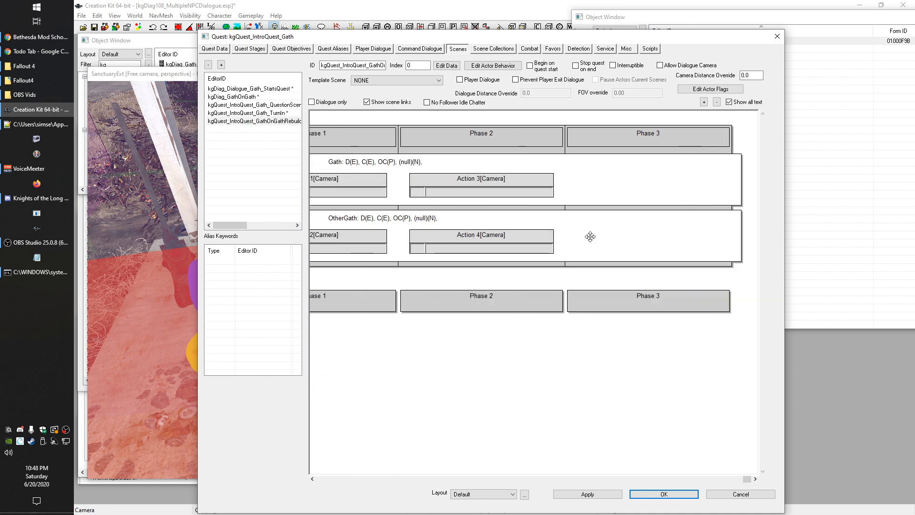
left_click(234, 97)
left_click(444, 270)
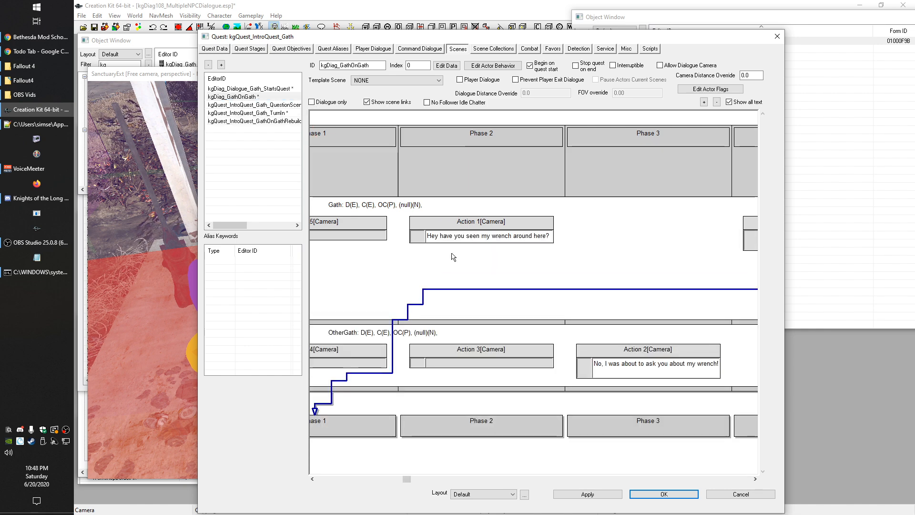
Step: Make Gath's Phase 2 line in kgDiag_GathOnGath a shared info with the ID kgQuest_IntroQuest_GathSharedInfo01_HeyHaveYouSeen
double_click(451, 229)
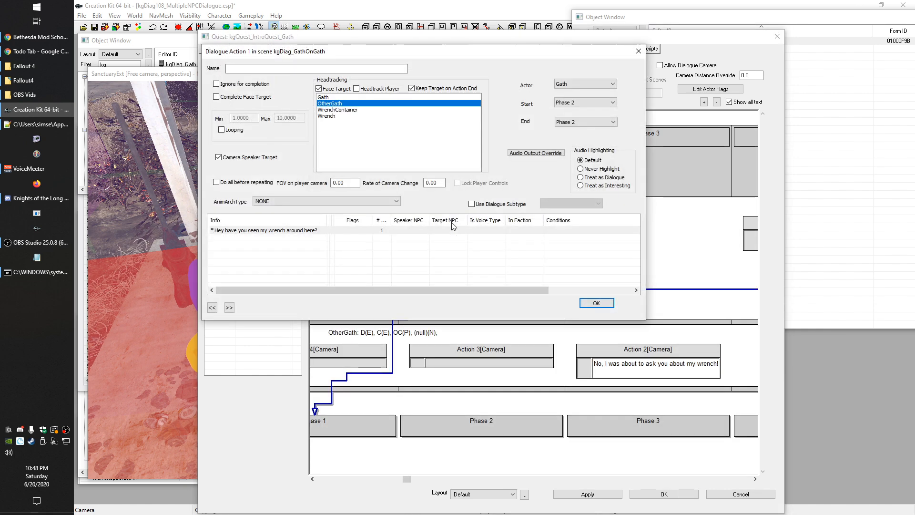
left_click_drag(370, 51, 386, 70)
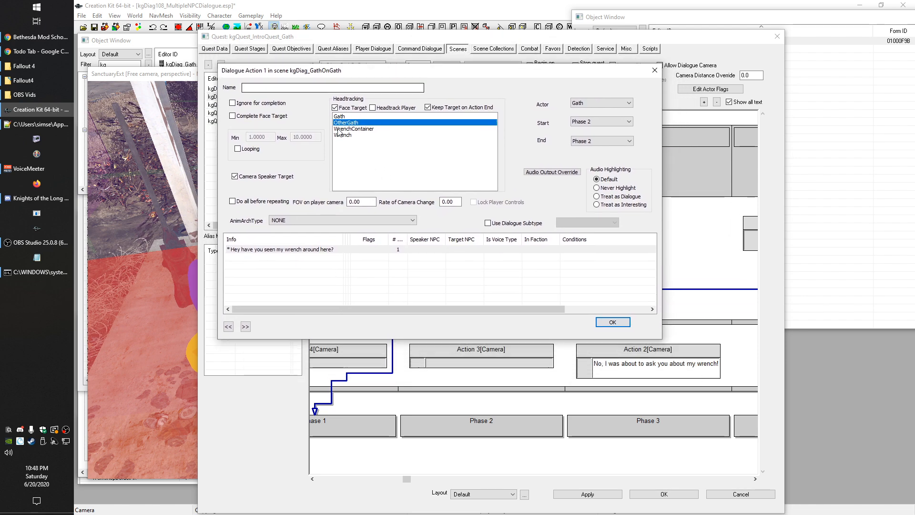
right_click(254, 249)
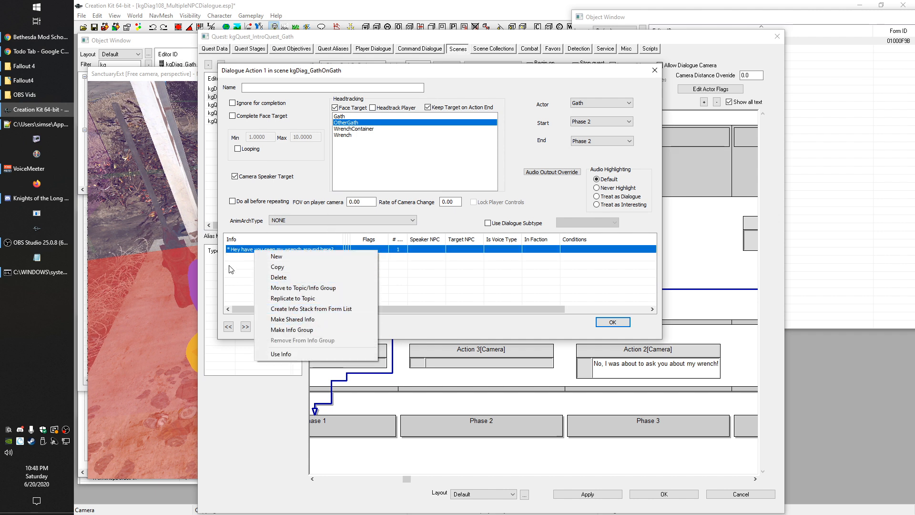
left_click(238, 249)
right_click(239, 249)
left_click(290, 318)
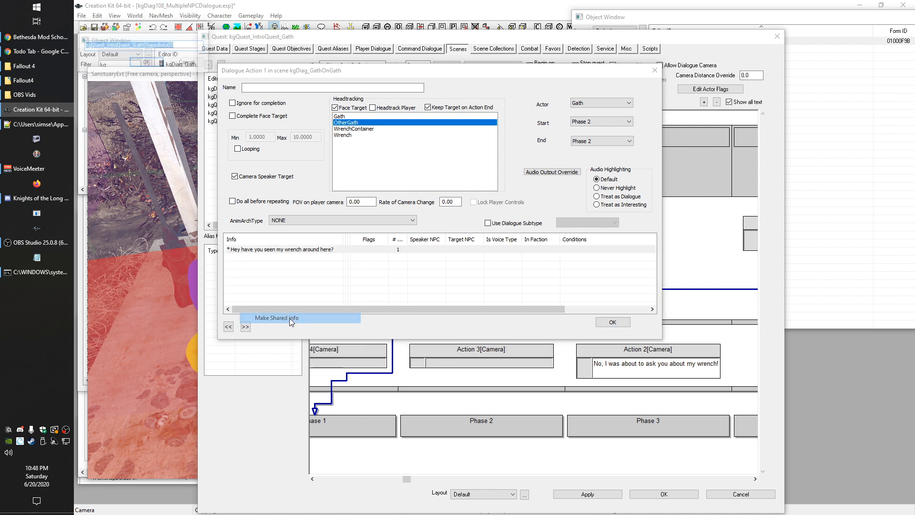
left_click_drag(160, 33, 196, 153)
left_click(220, 166)
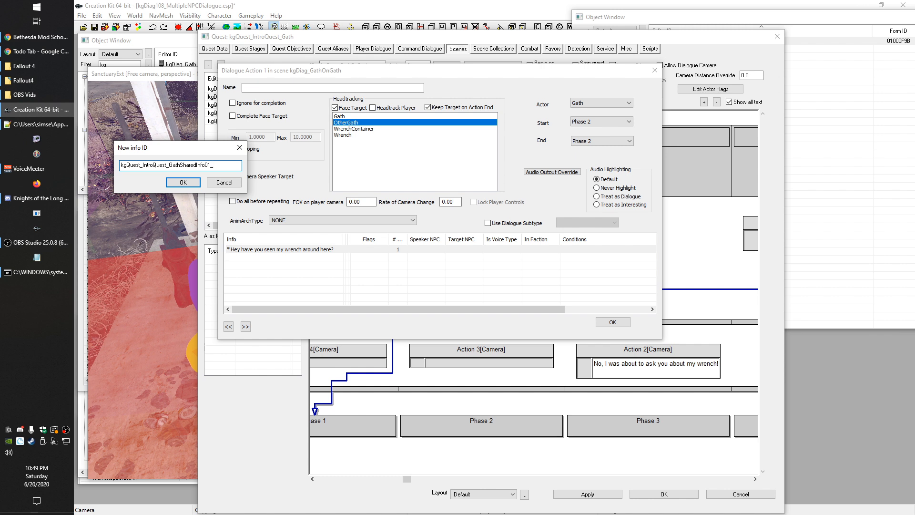
left_click_drag(217, 166, 256, 168)
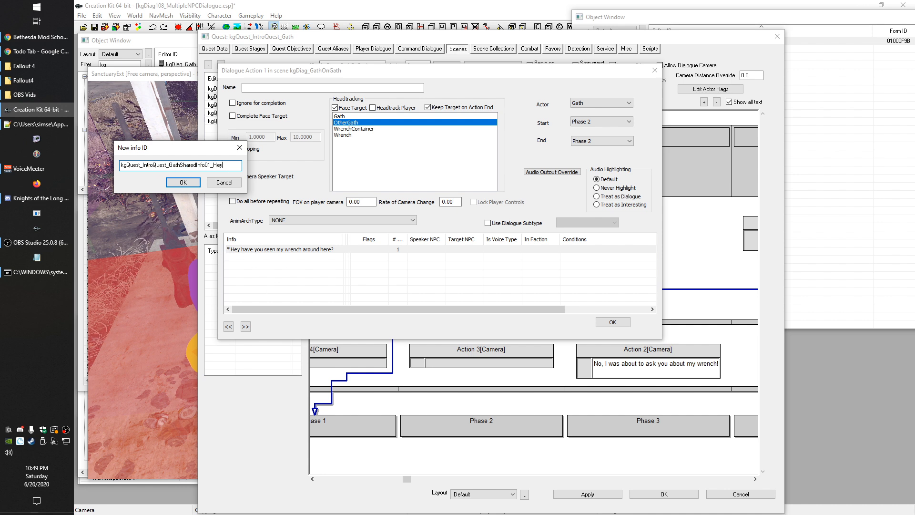
type("ouSeen")
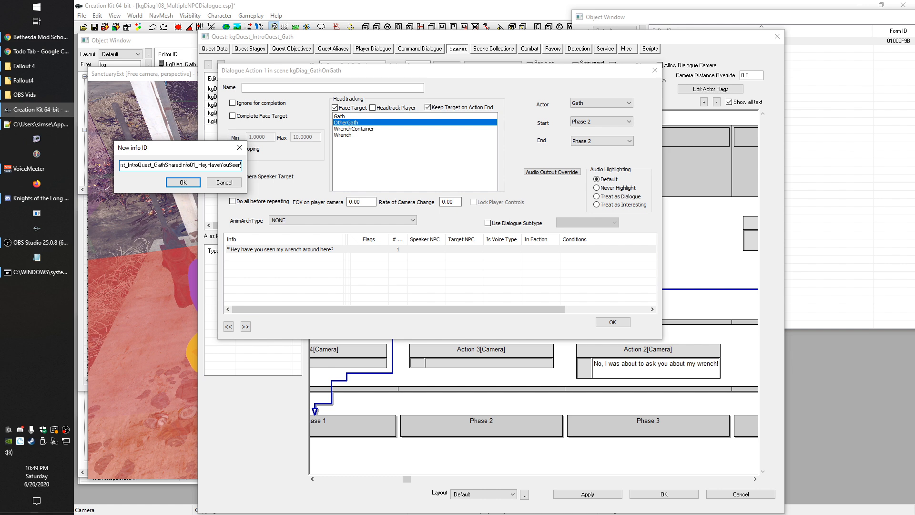
left_click(183, 183)
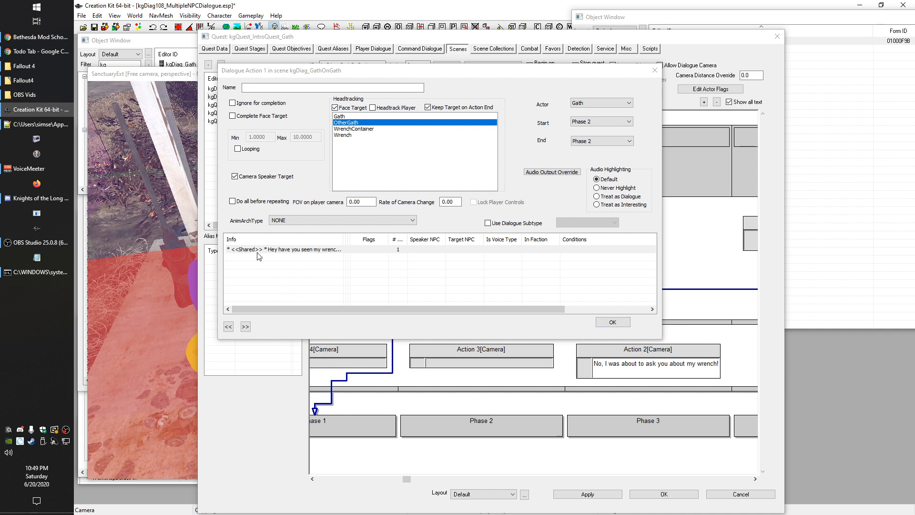
left_click(613, 323)
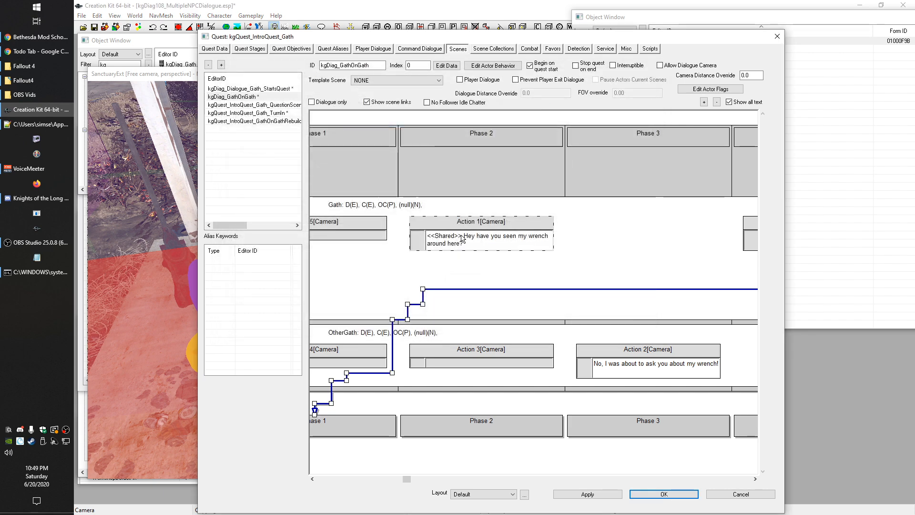
Step: Add a new info without its own response text to Gath's Phase 2 dialogue action in the GathOnGathRebuild scene
left_click(530, 217)
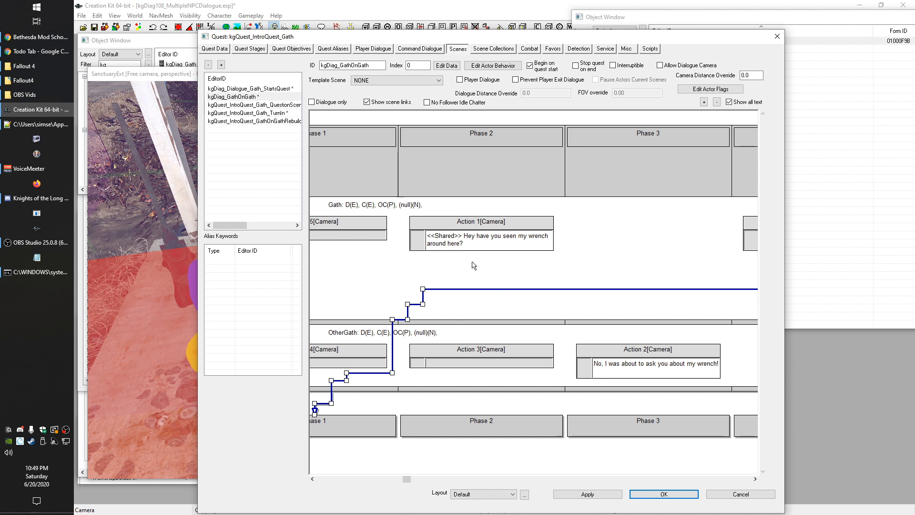
left_click(253, 121)
double_click(479, 182)
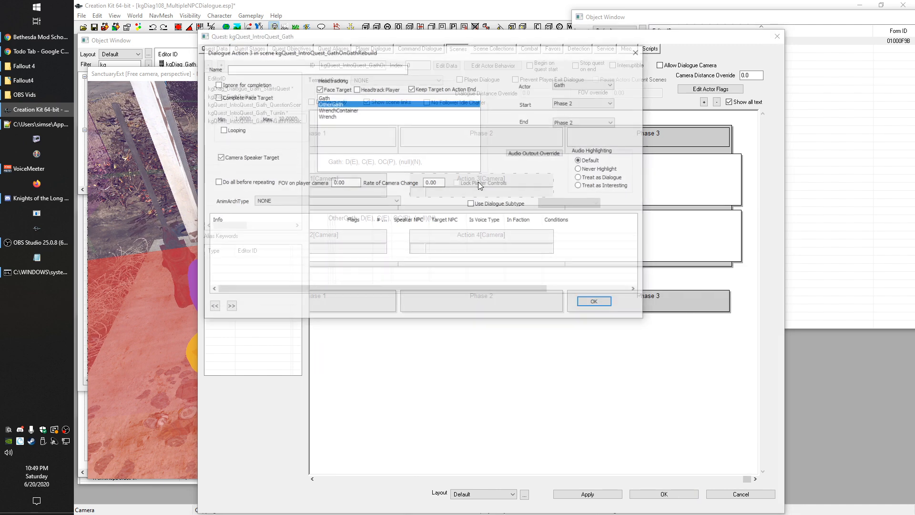
right_click(283, 229)
left_click(296, 237)
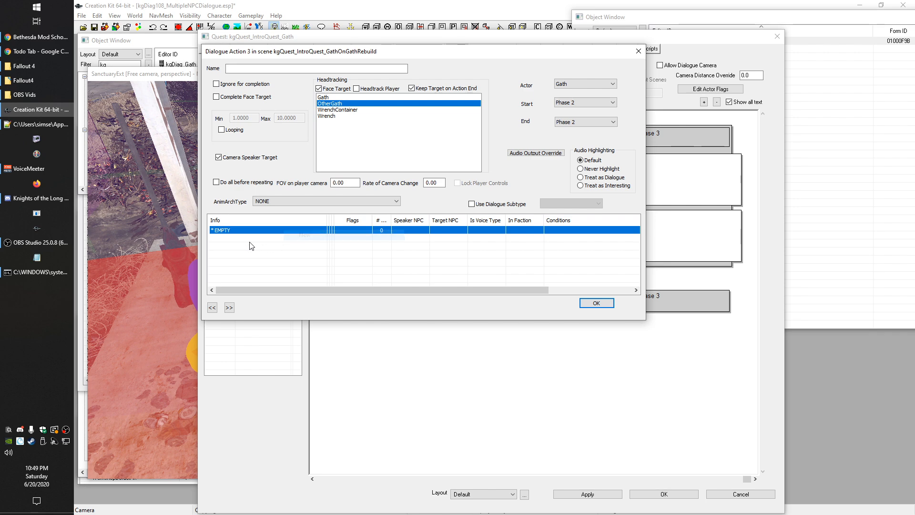
double_click(220, 231)
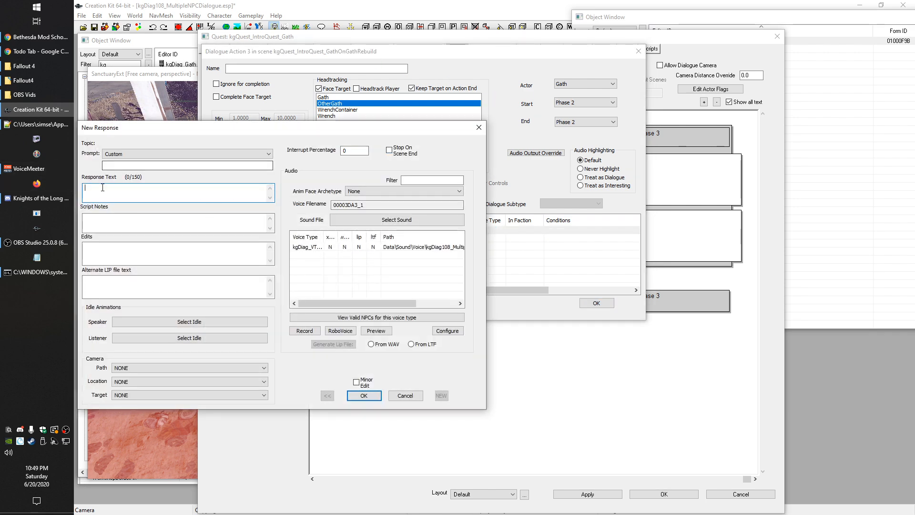
left_click(404, 395)
Step: Share the new info's response data from kgQuest_IntroQuest_GathSharedInfo01_HeyHaveYouSeen, and accept the Topic Info and dialogue action
left_click(428, 98)
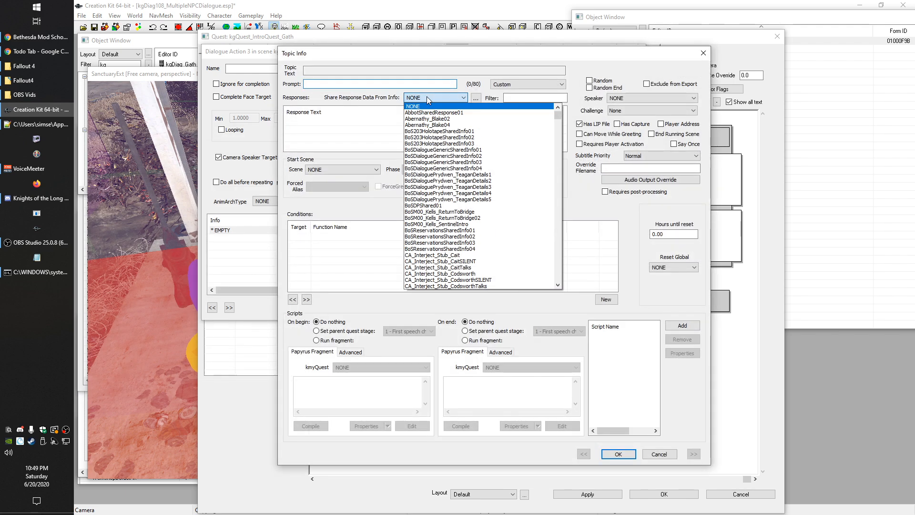
type("kgQuest_IntroQuest_G")
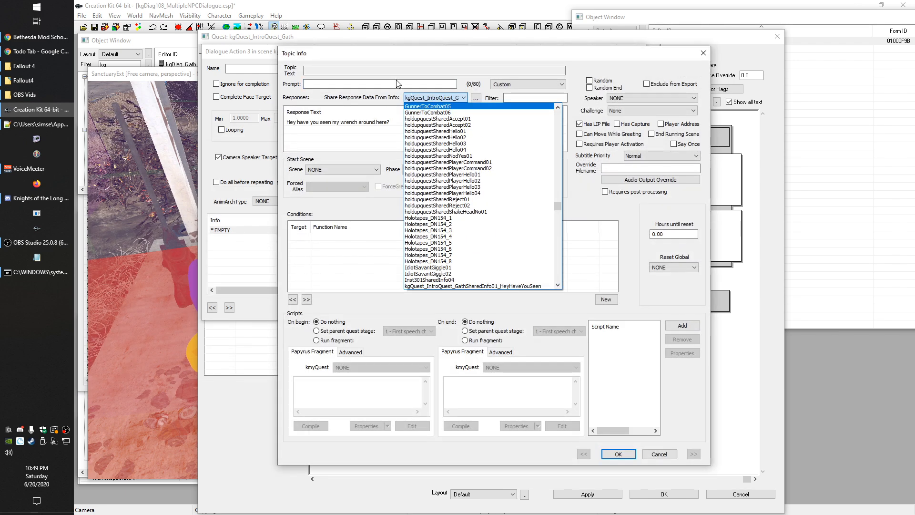
left_click(415, 106)
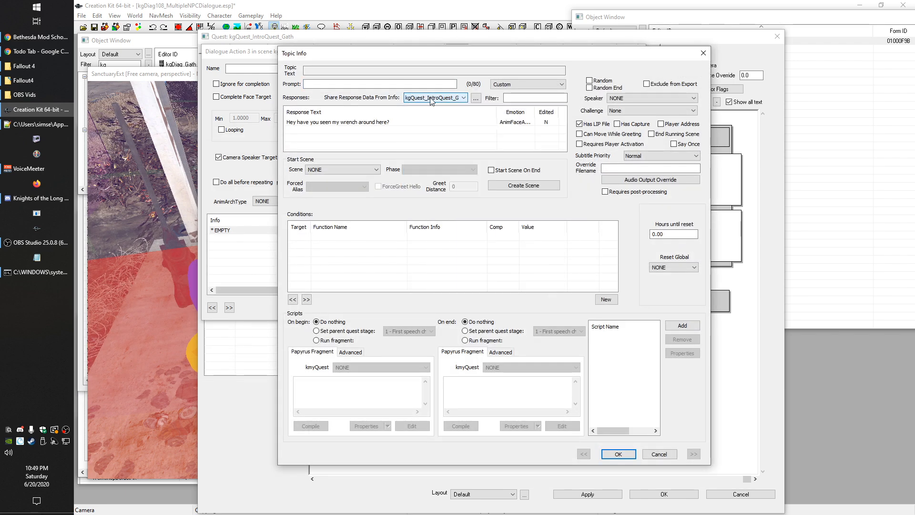
left_click(430, 99)
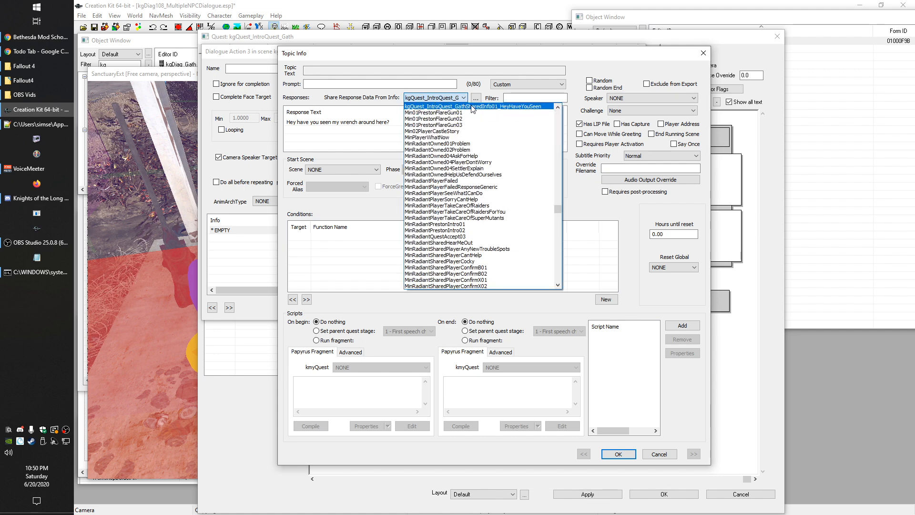
left_click(501, 107)
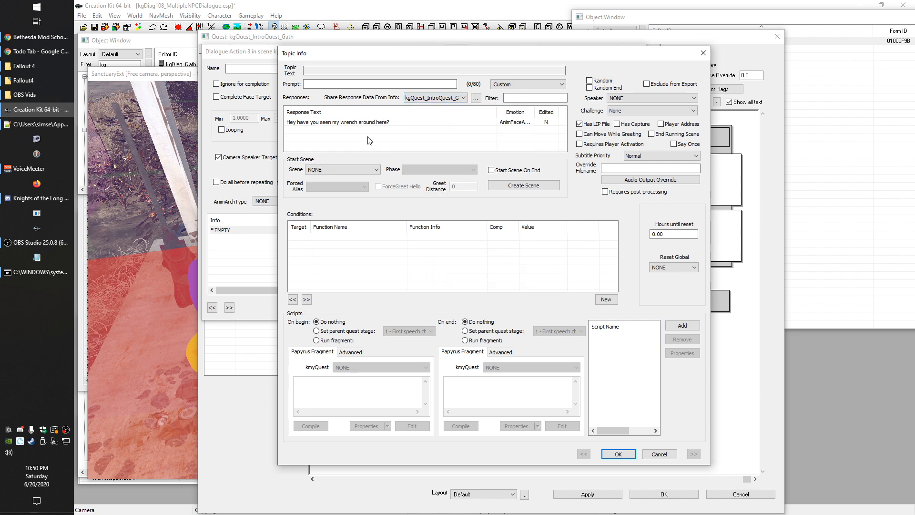
left_click(356, 122)
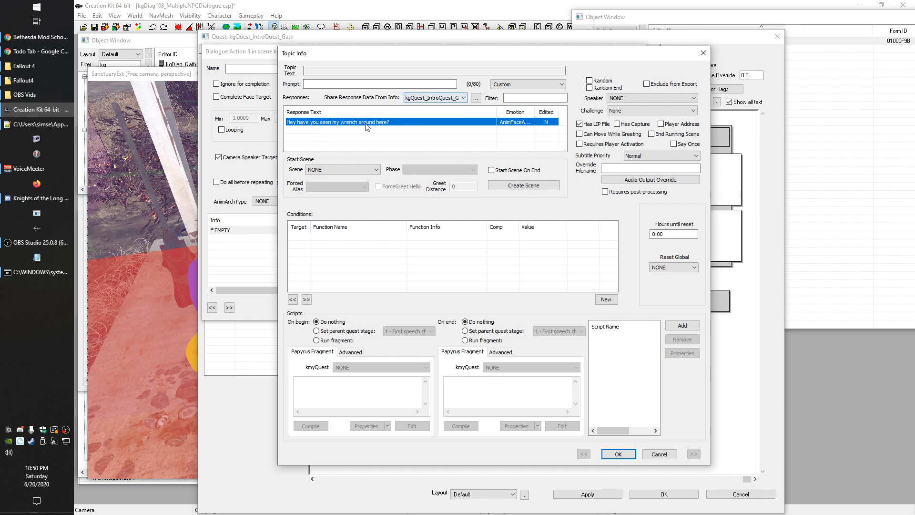
left_click(618, 455)
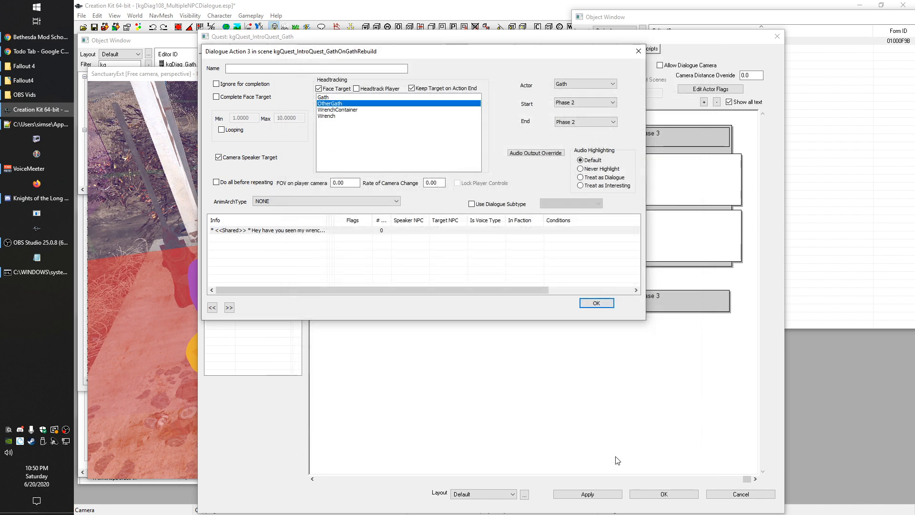
left_click(596, 300)
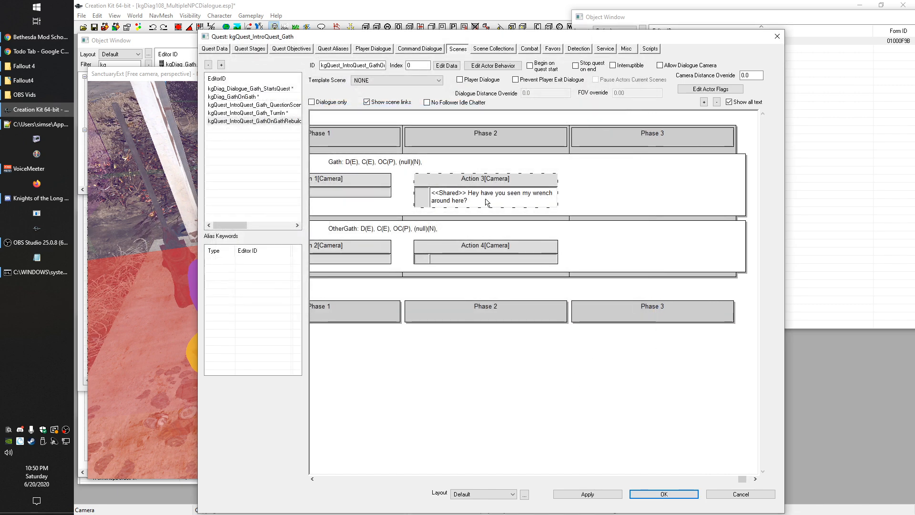
Step: Copy OtherGath's "No, I was about to ask you about my wrench!" action from kgDiag_GathOnGath into Phase 3 of OtherGath's track in GathOnGathRebuild
left_click(249, 97)
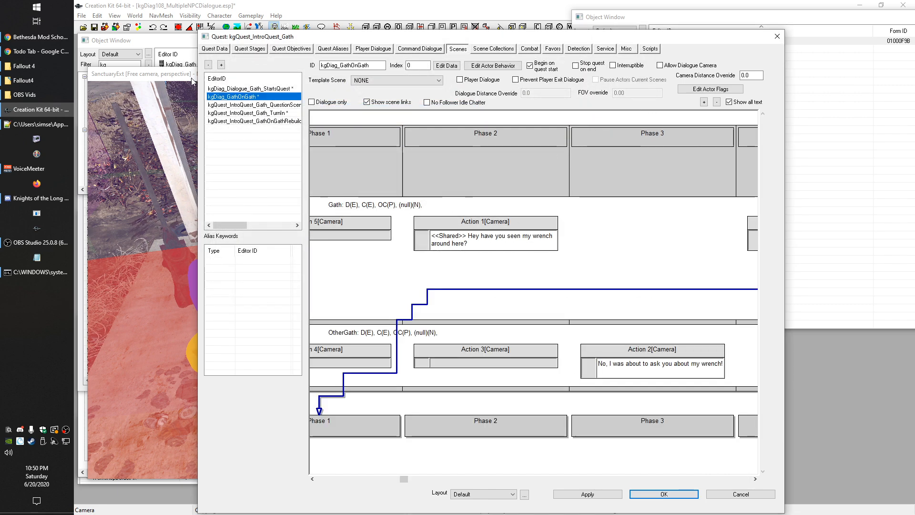
left_click(260, 121)
left_click(492, 229)
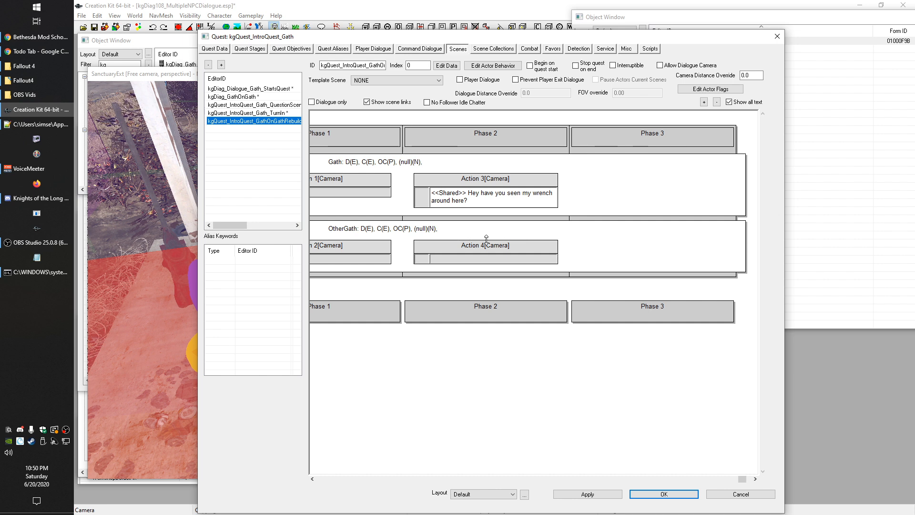
scroll(552, 302, "right", 1)
right_click(571, 358)
right_click(554, 350)
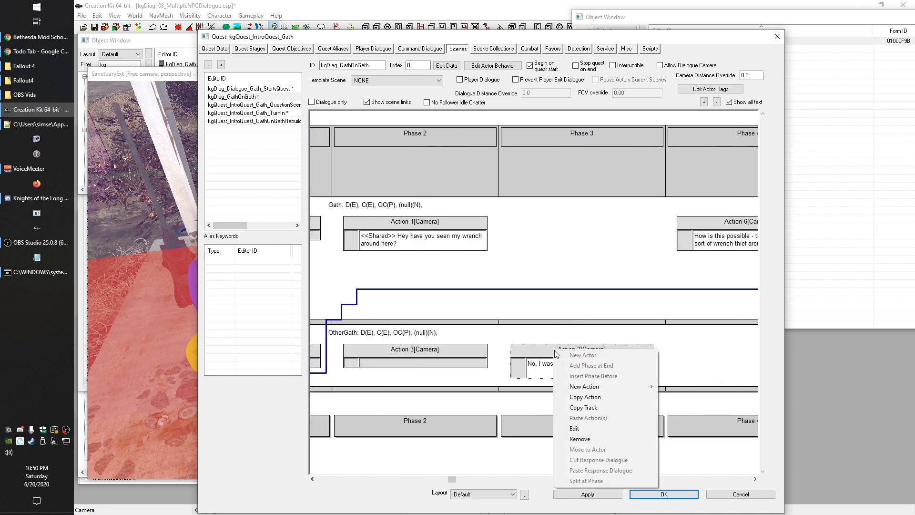
left_click(598, 406)
left_click(253, 122)
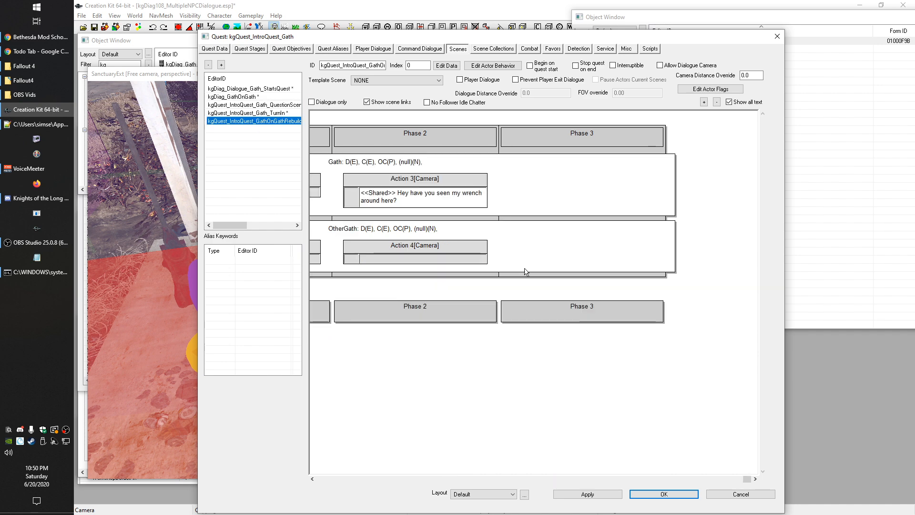
right_click(541, 245)
left_click(562, 319)
scroll(535, 384, "left", 1)
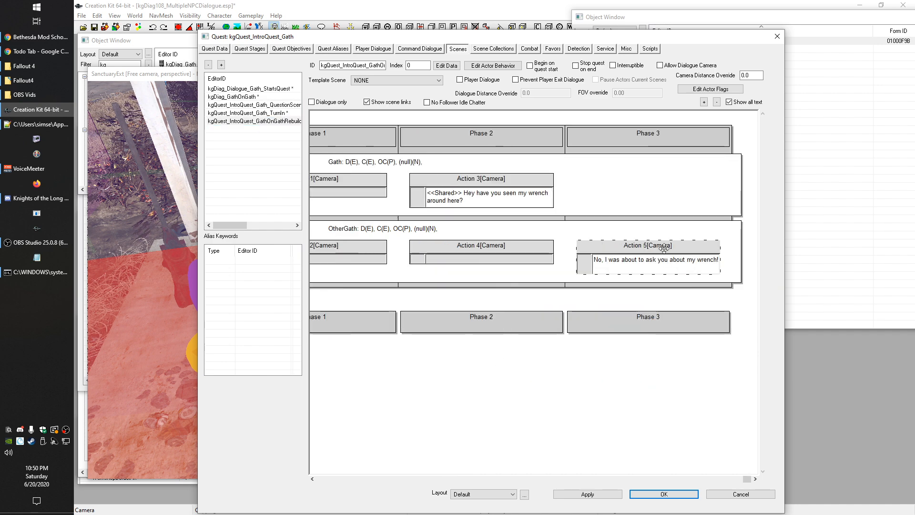
Step: Check the voice filename of OtherGath's copied Phase 3 response in GathOnGathRebuild, and close the response without changes
double_click(622, 267)
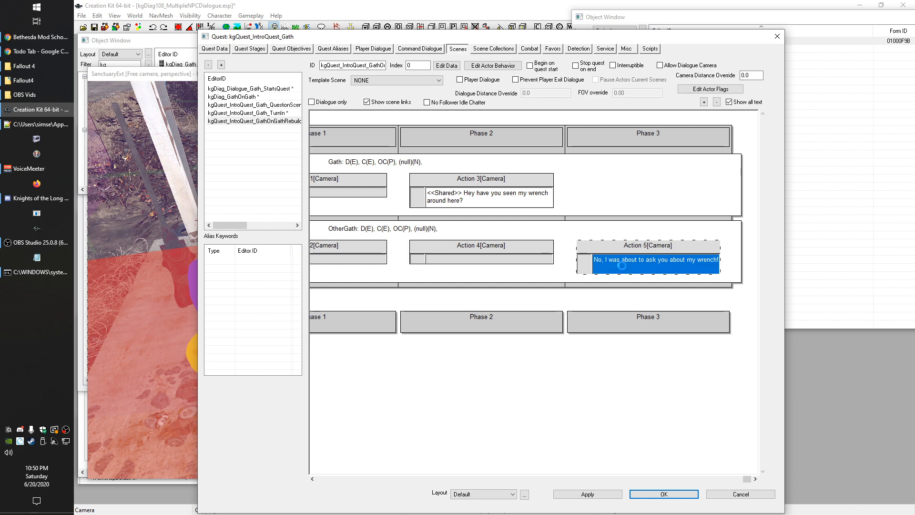
double_click(318, 131)
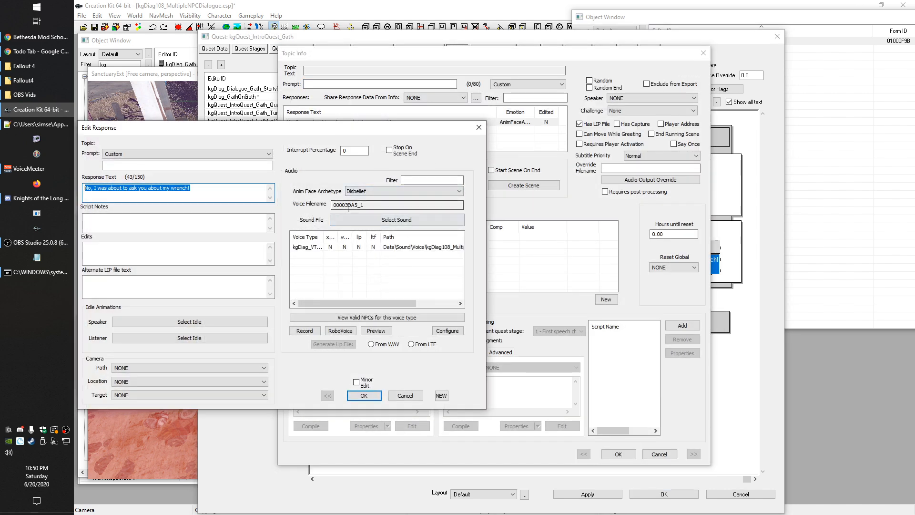
left_click(479, 127)
left_click(703, 52)
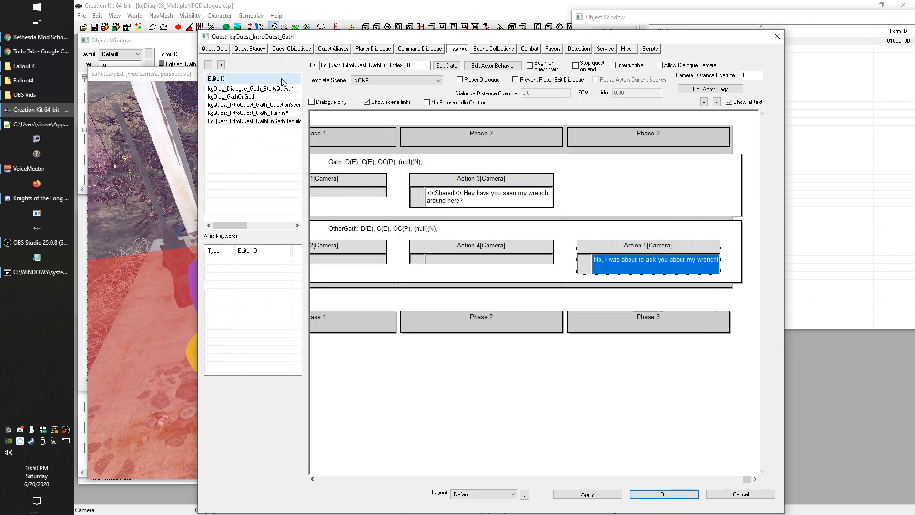
Step: Check the voice filename of OtherGath's original Phase 3 response in kgDiag_GathOnGath for comparison, and cancel out of it
left_click(622, 368)
double_click(622, 367)
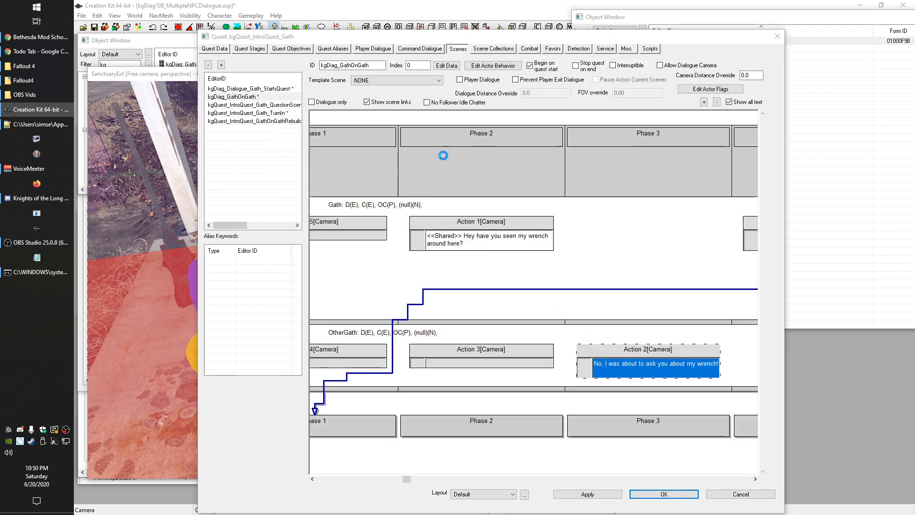
double_click(419, 125)
double_click(355, 205)
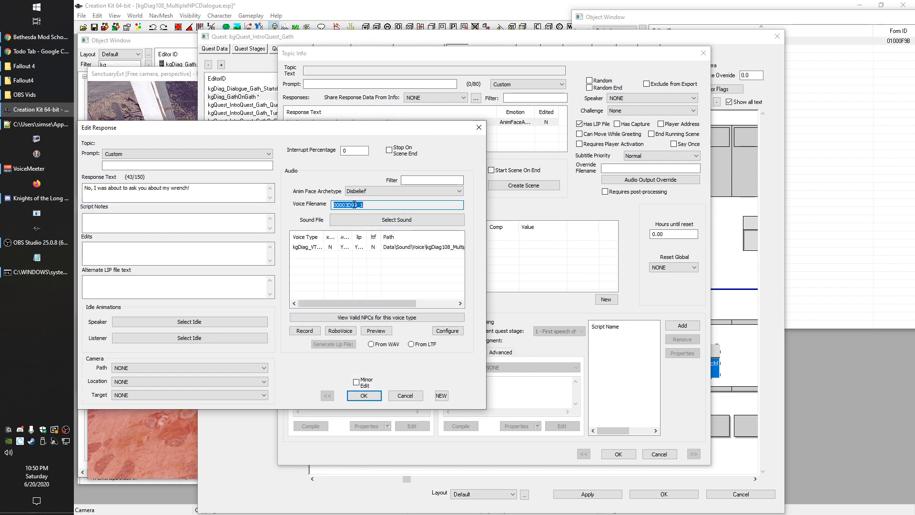
left_click(405, 396)
left_click(661, 454)
left_click(596, 374)
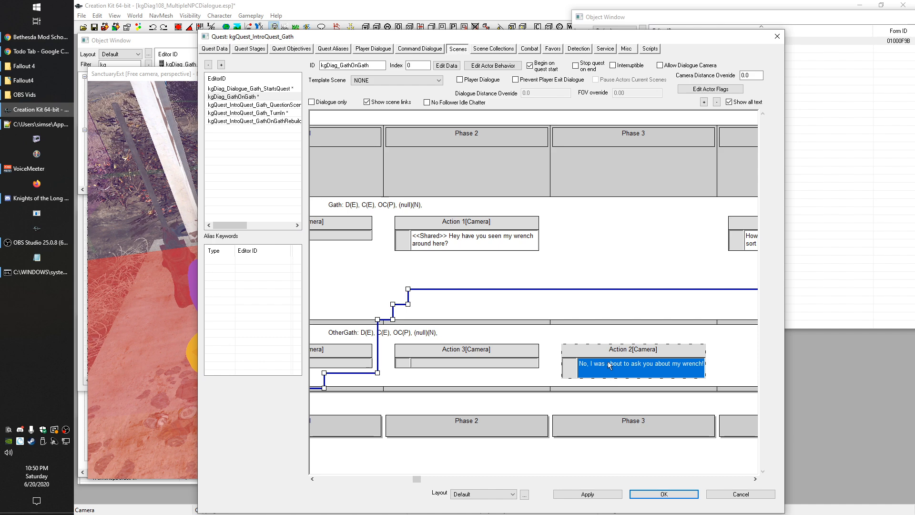
Step: Review the Topic Info of OtherGath's copied Phase 3 line in GathOnGathRebuild, and cancel out of it
left_click(255, 120)
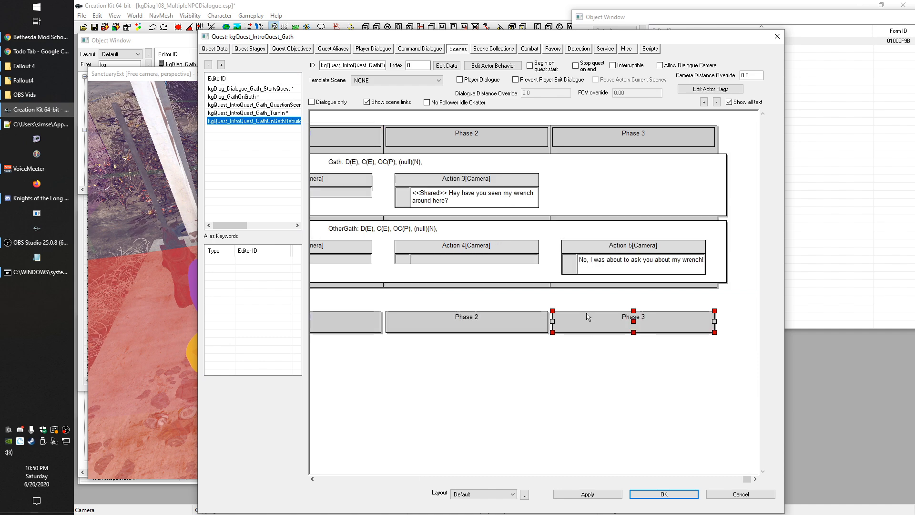
left_click(602, 266)
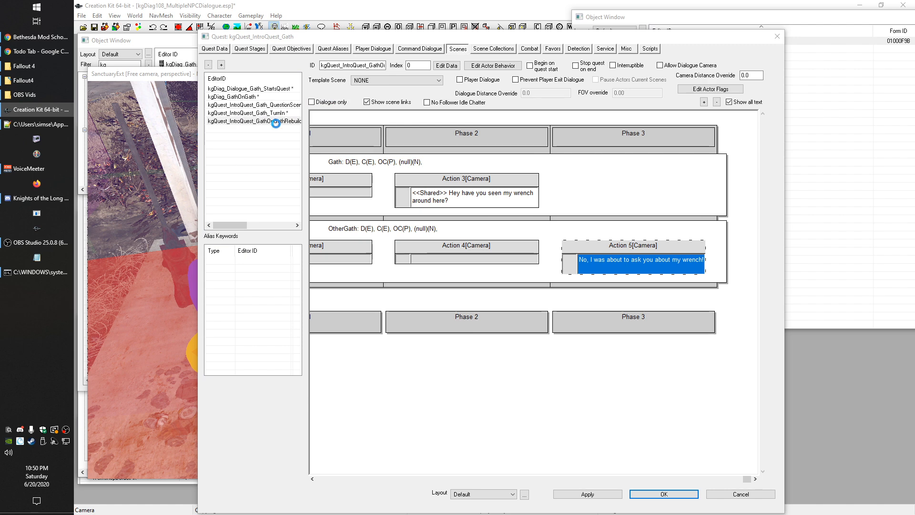
left_click(396, 123)
left_click(396, 123)
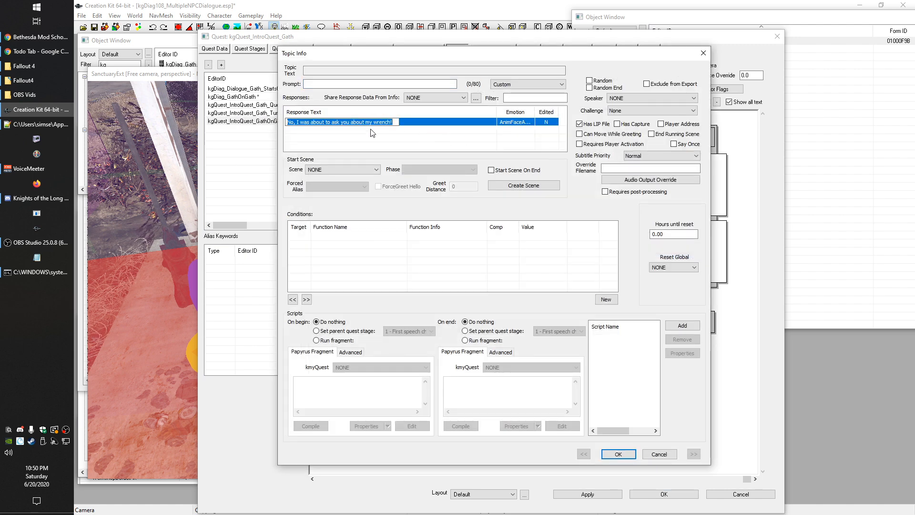
left_click(394, 147)
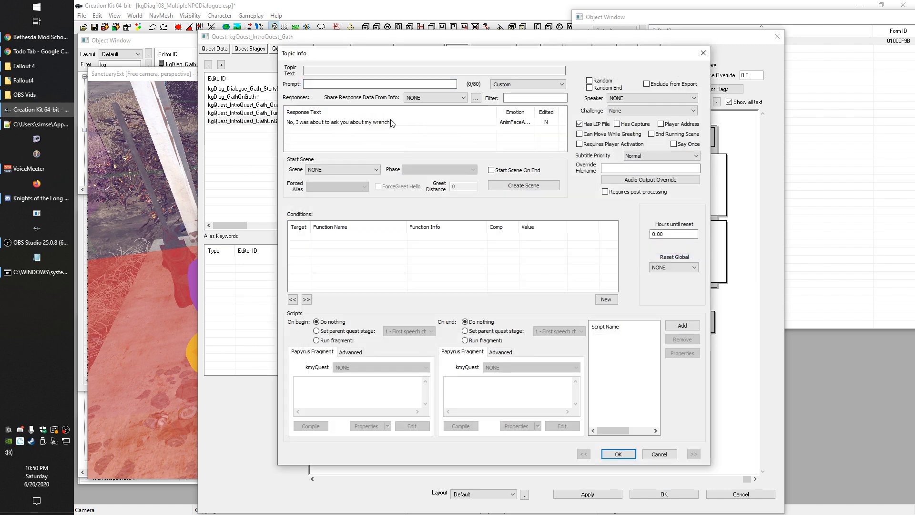
left_click(660, 454)
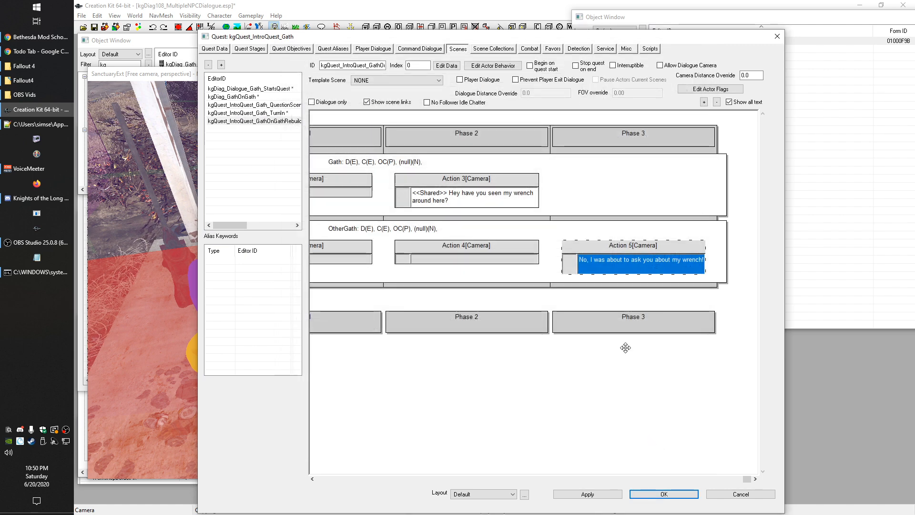
Step: Add Phase 4 to GathOnGathRebuild and copy Gath's "How is this possible" action from kgDiag_GathOnGath into it on Gath's track
right_click(753, 131)
left_click(766, 148)
left_click(234, 96)
right_click(634, 220)
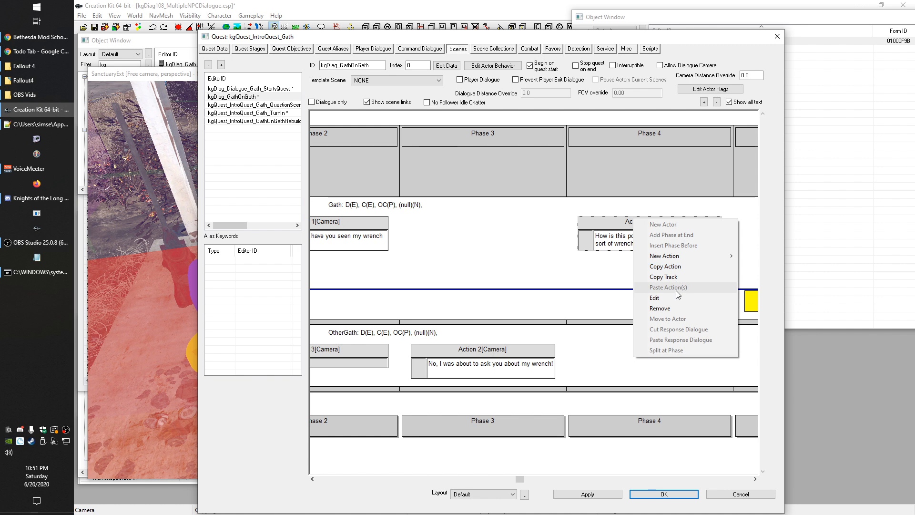
left_click(665, 266)
left_click(255, 122)
left_click(545, 187)
right_click(598, 185)
left_click(644, 252)
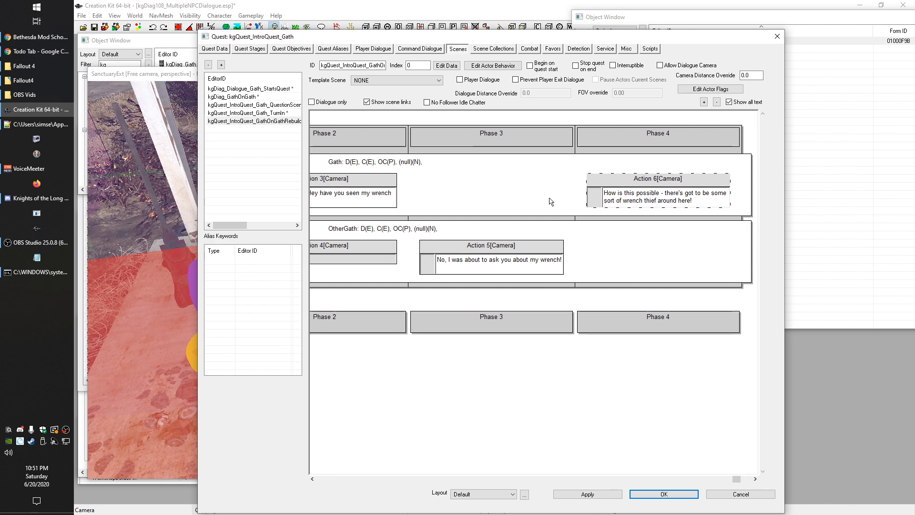
Step: Check the voice filename and path of Gath's copied Phase 4 response, and cancel out of the response and Topic Info
double_click(631, 200)
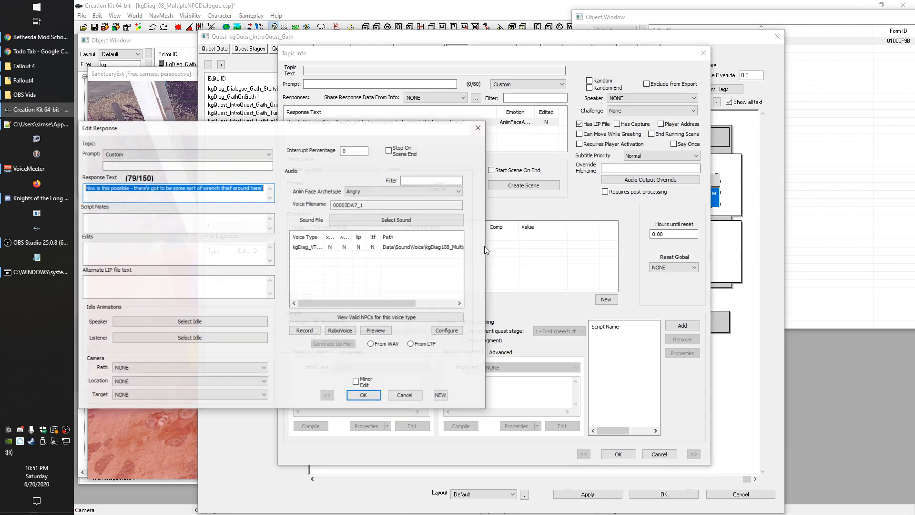
left_click(428, 303)
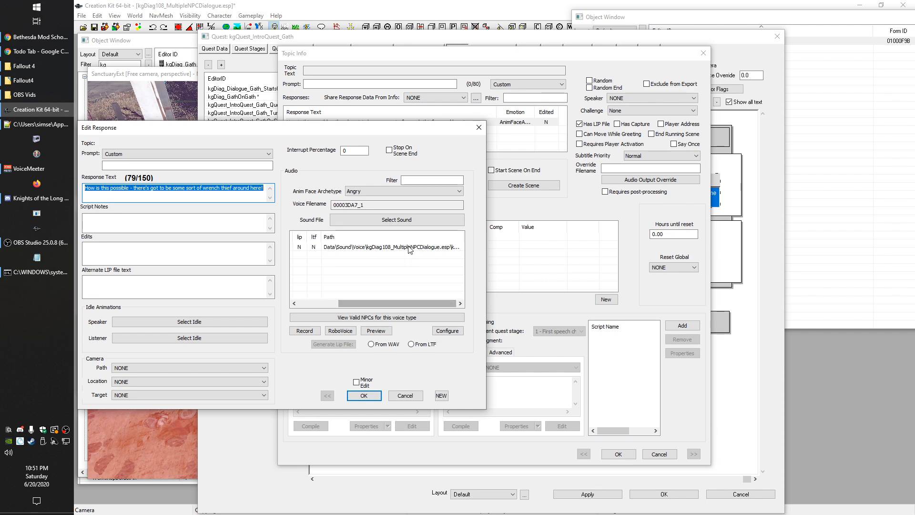
left_click(411, 397)
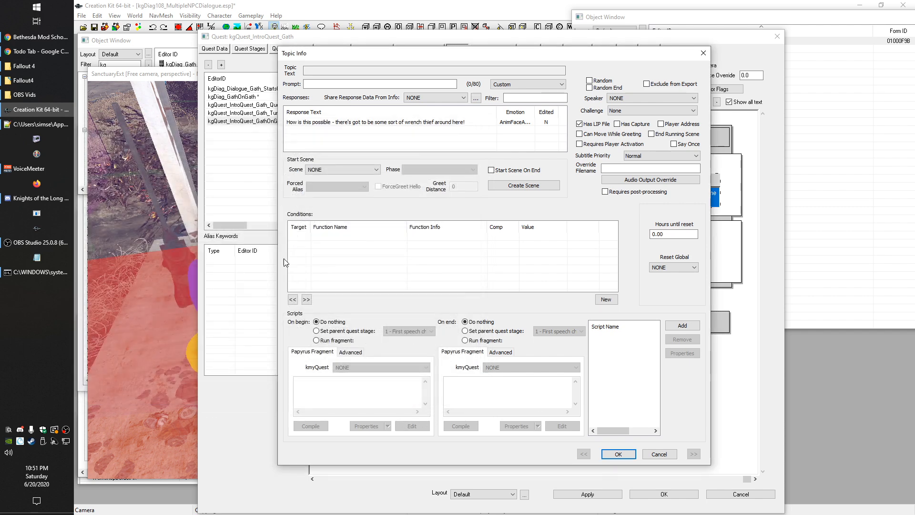
left_click(660, 454)
Step: Check the headtracking settings of Gath's empty Phase 1 action in GathOnGathRebuild
middle_click_drag(568, 196, 707, 181)
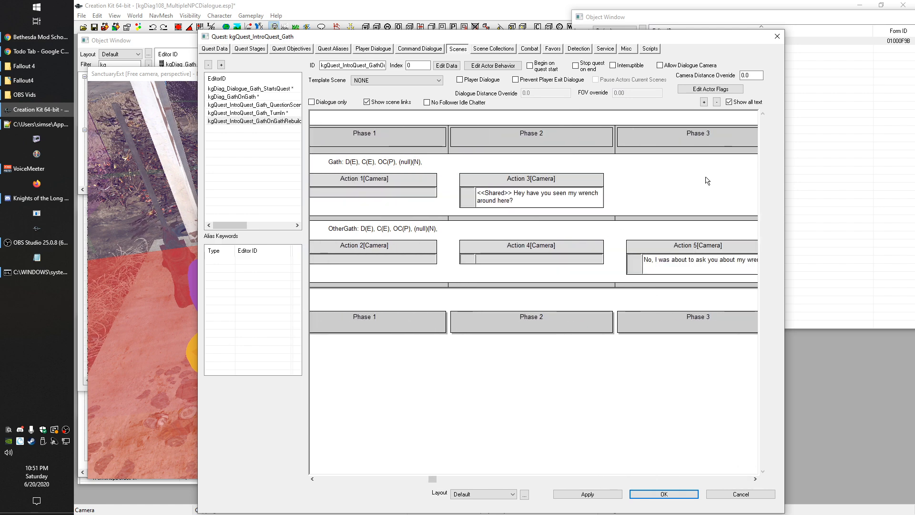
double_click(384, 179)
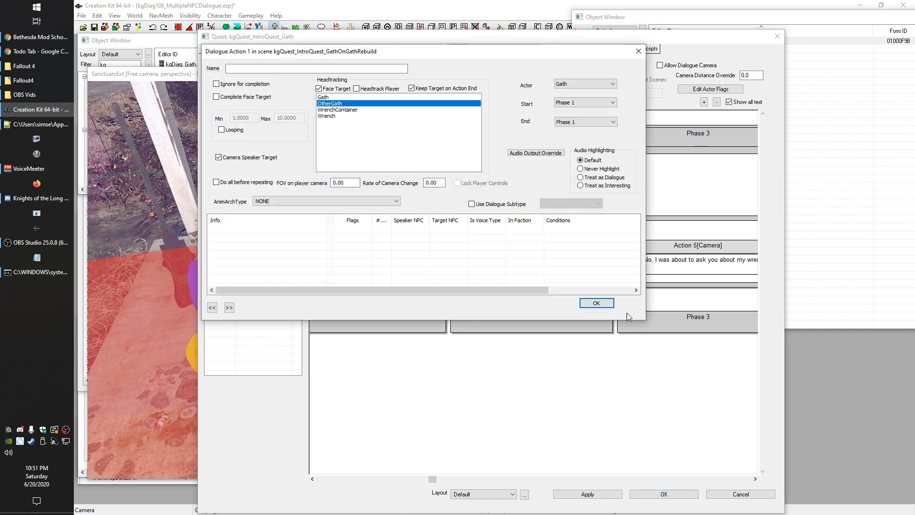
left_click(596, 303)
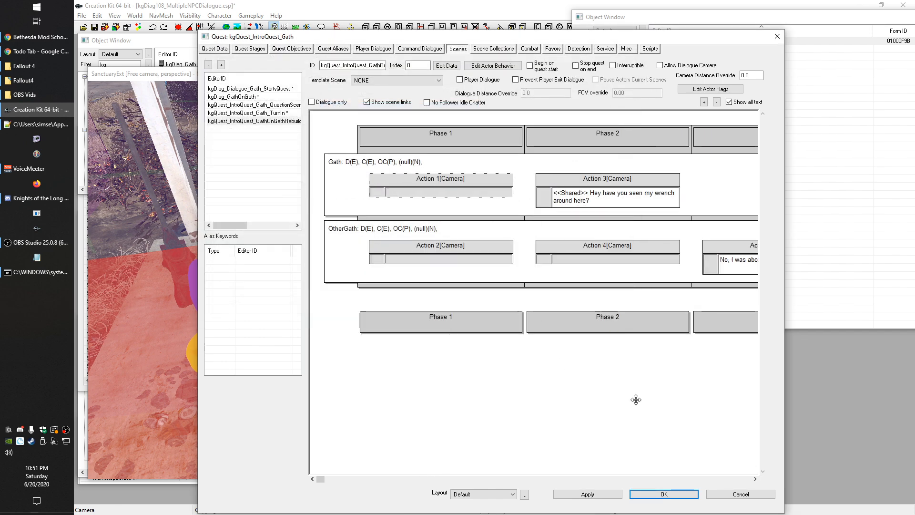
Step: Examine the headtracking targets and options of OtherGath's empty Phase 1 and Phase 2 actions
scroll(462, 363, "right", 3)
left_click(332, 244)
scroll(524, 403, "left", 3)
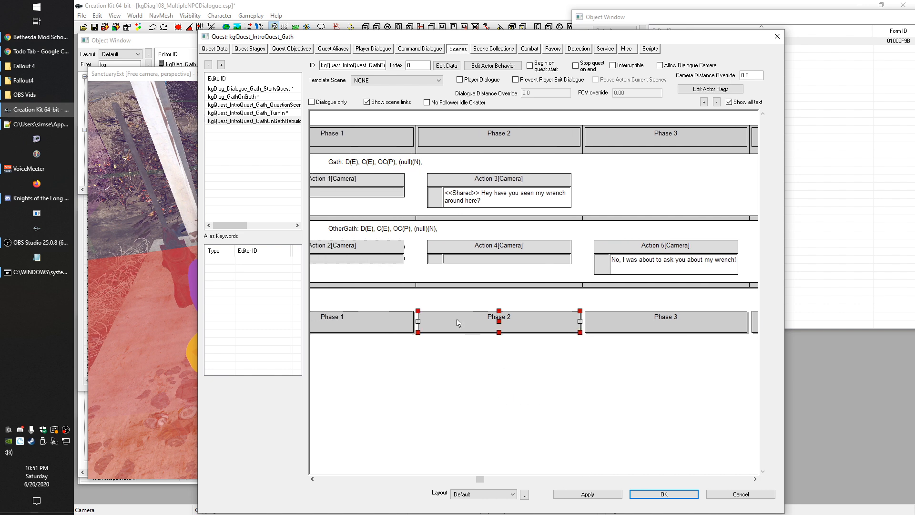
left_click(470, 260, "ctrl")
left_click(488, 192)
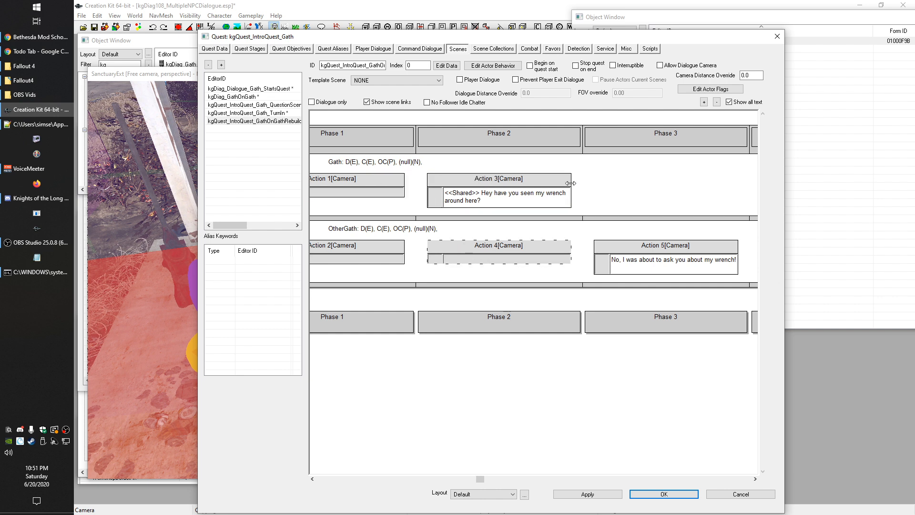
scroll(550, 422, "left", 2)
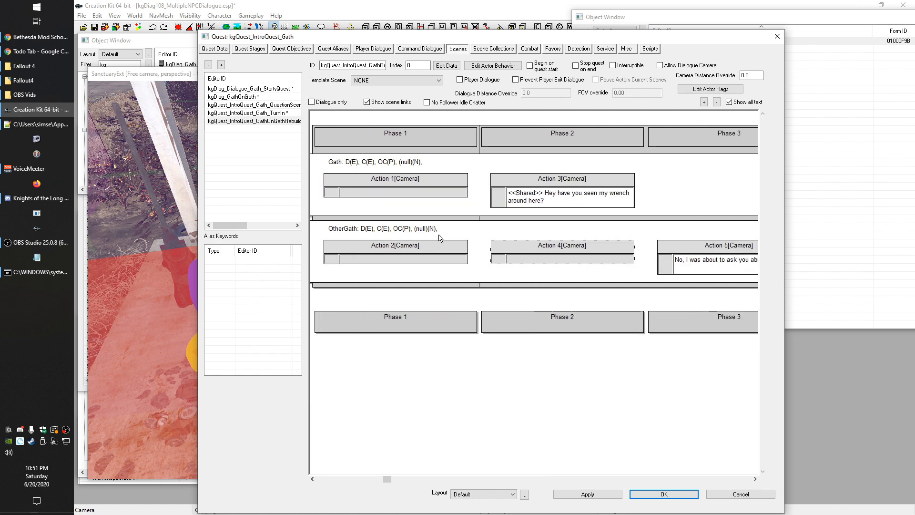
double_click(572, 248)
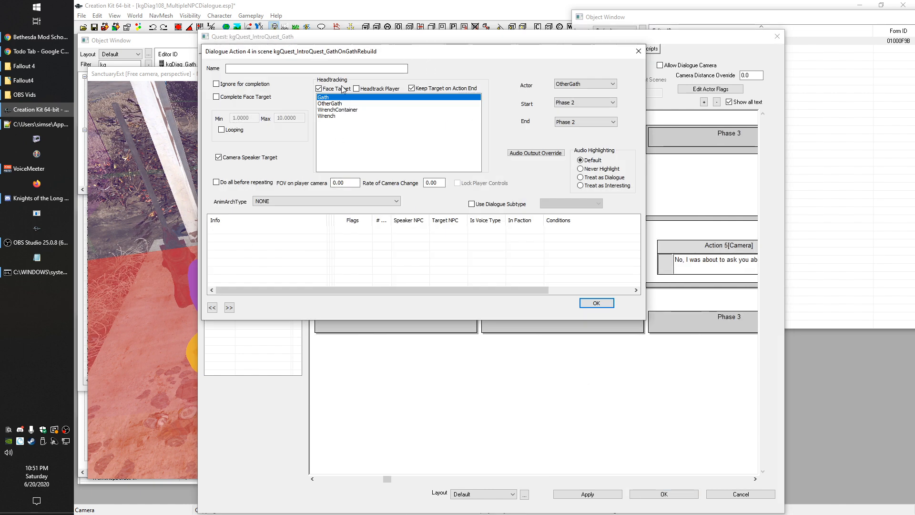
left_click(596, 303)
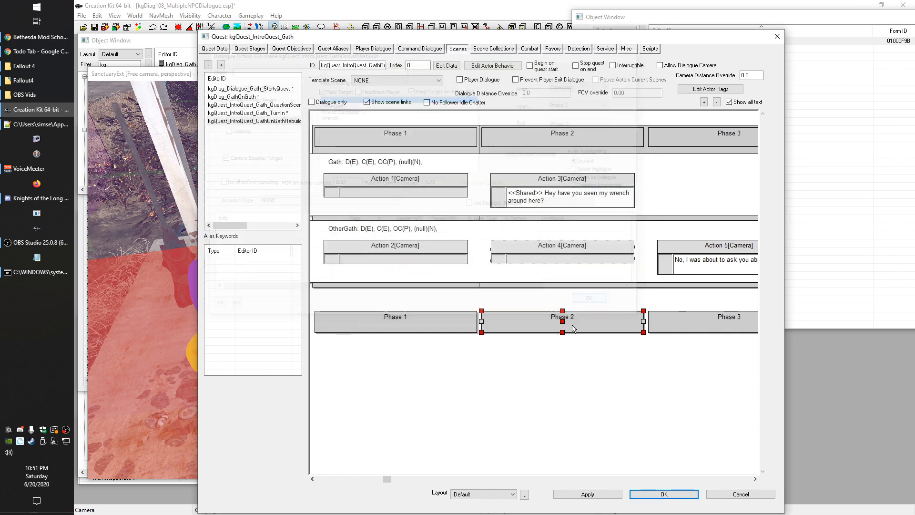
double_click(435, 246)
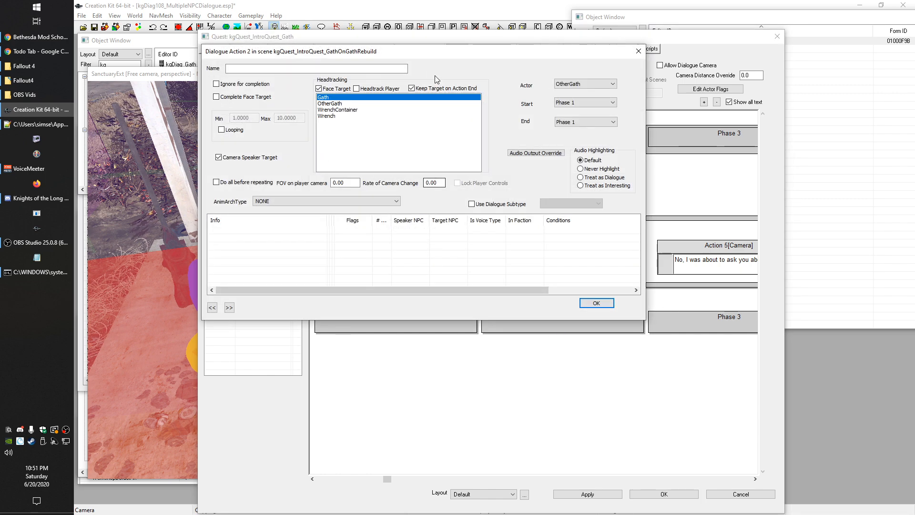
left_click(596, 304)
double_click(542, 249)
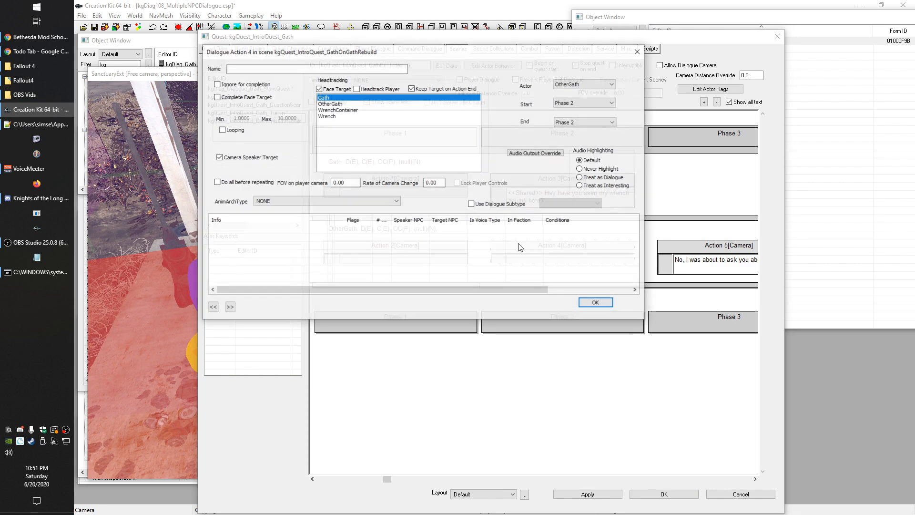
left_click(596, 303)
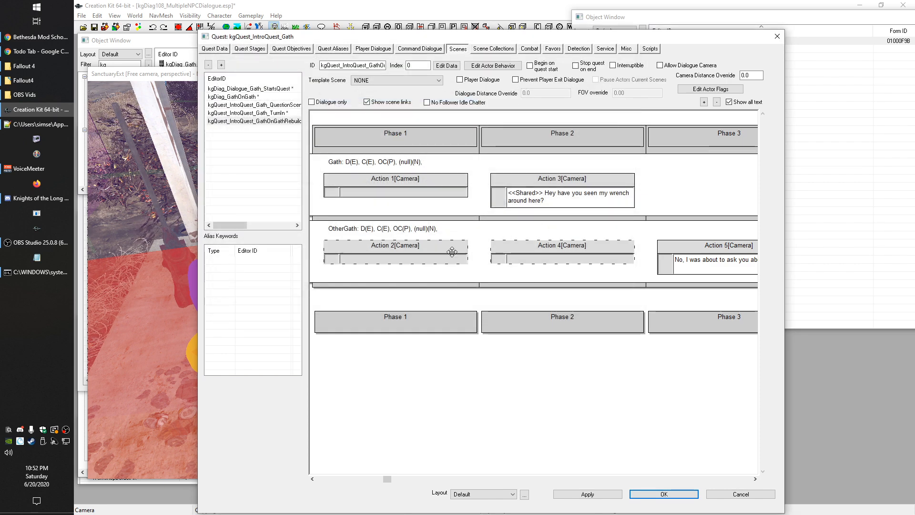
Step: Review the headtracking target and Keep Target on Action End option of Gath's shared Phase 2 action
scroll(607, 210, "right", 1)
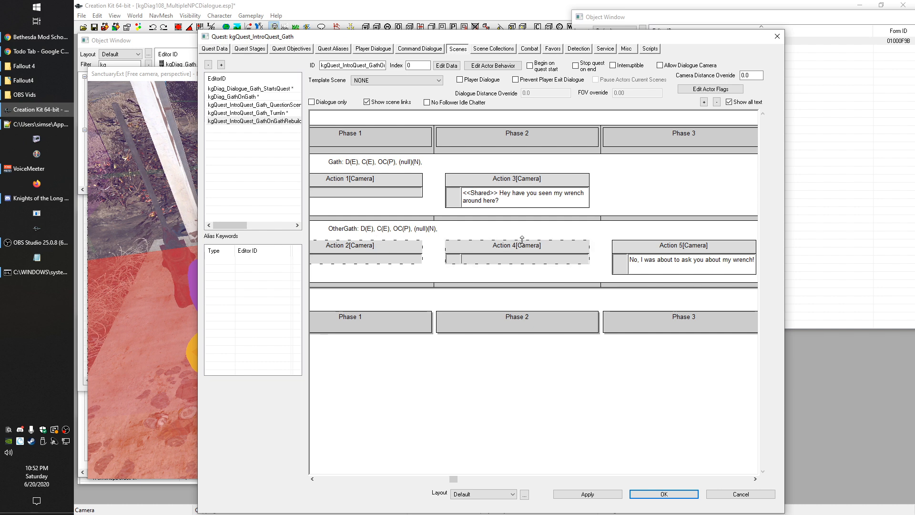
left_click(360, 260, "ctrl")
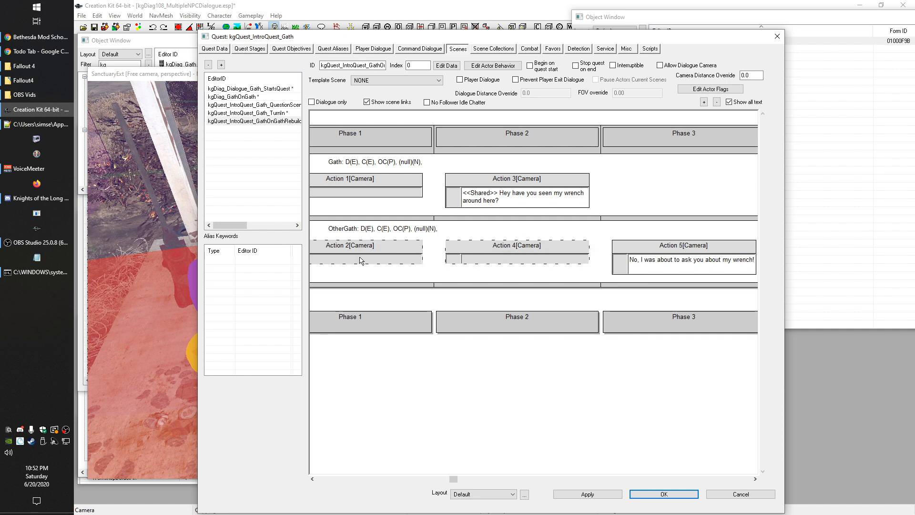
left_click_drag(590, 390, 504, 377)
double_click(488, 178)
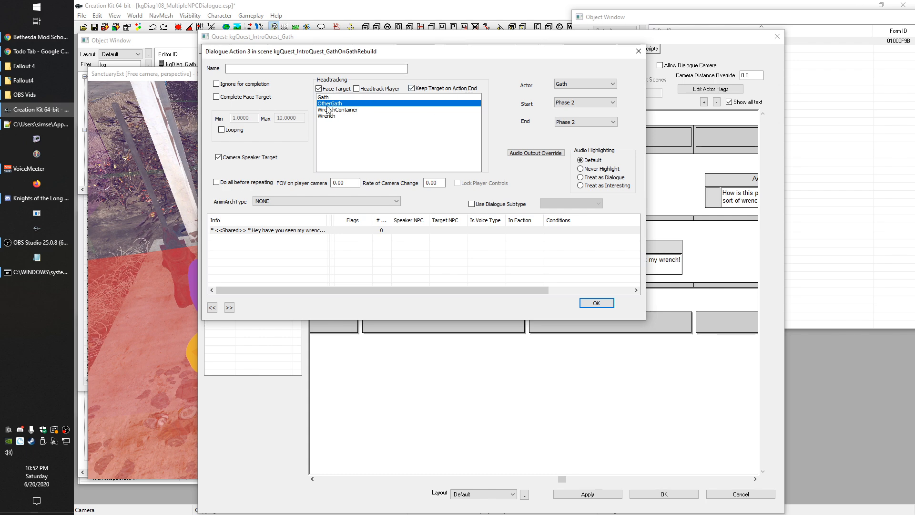
left_click(597, 304)
left_click_drag(618, 186, 542, 184)
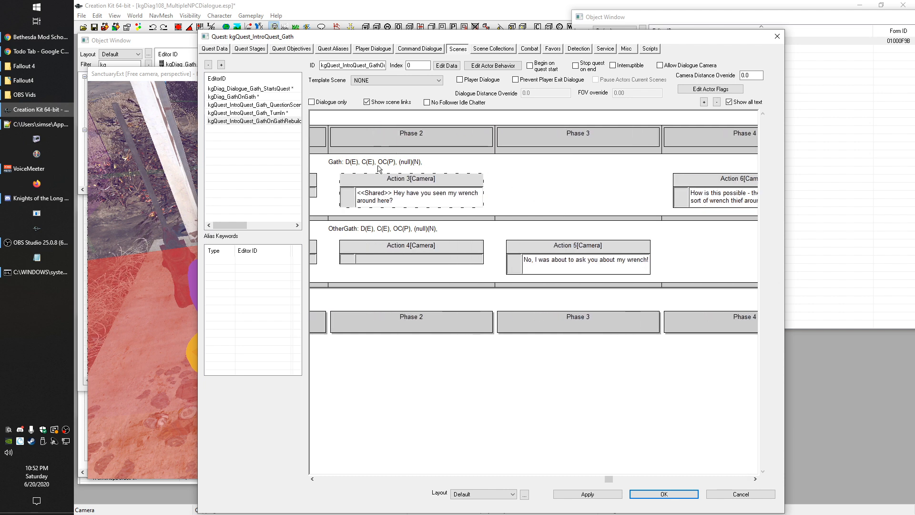
left_click_drag(598, 190, 515, 199)
double_click(381, 196)
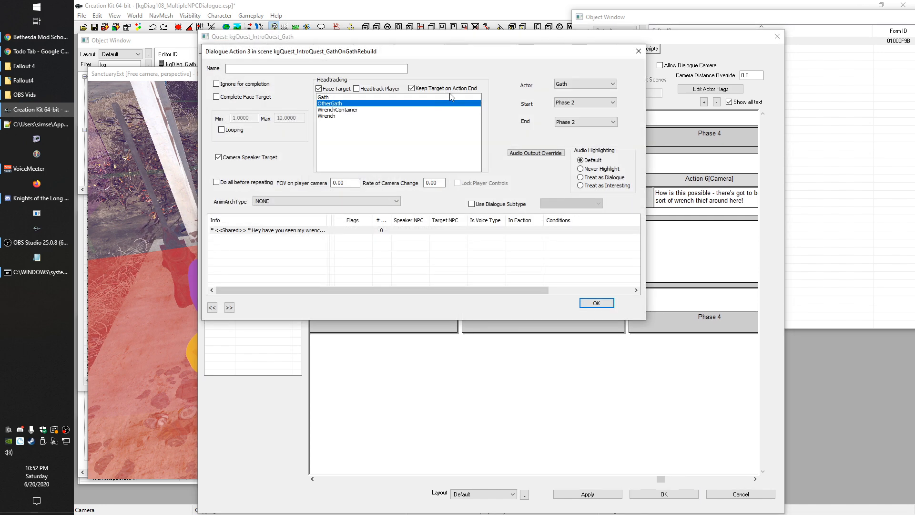
left_click(597, 304)
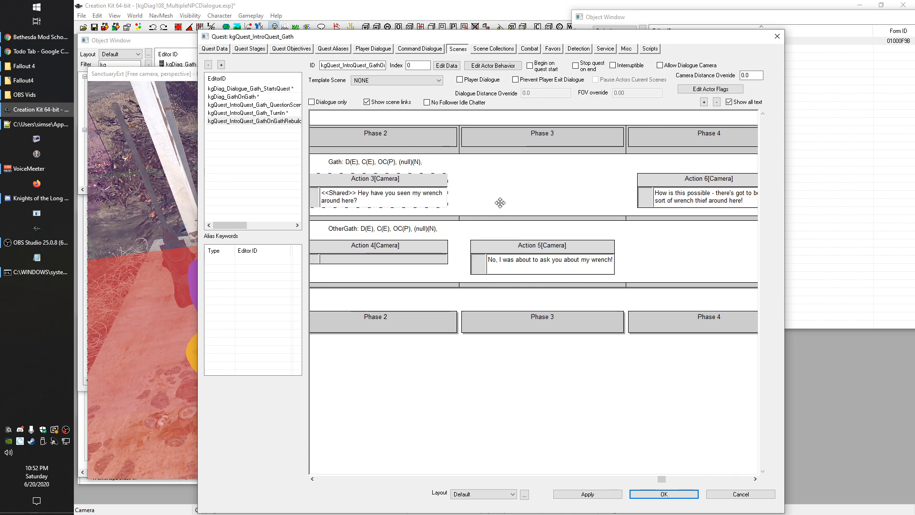
Step: Turn off Keep Target on Action End for Gath's shared Phase 2 action and accept the dialogue action
double_click(376, 180)
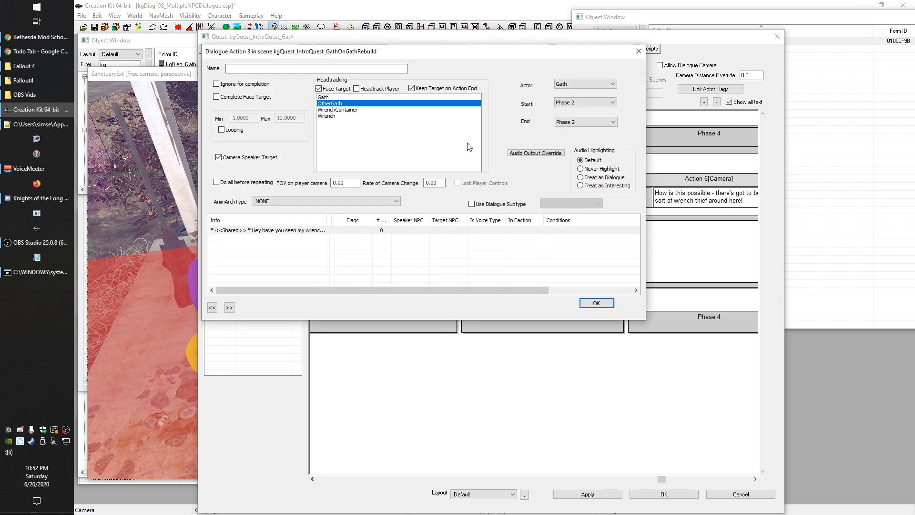
left_click(597, 303)
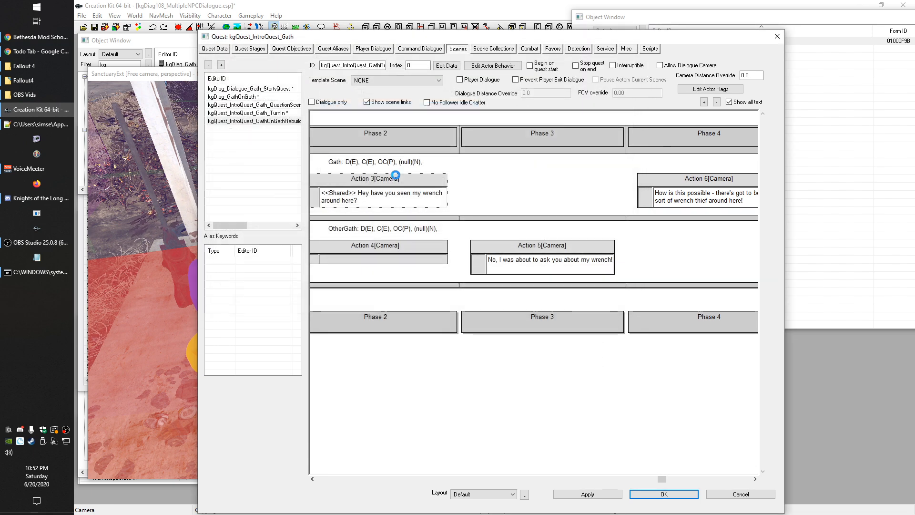
double_click(390, 184)
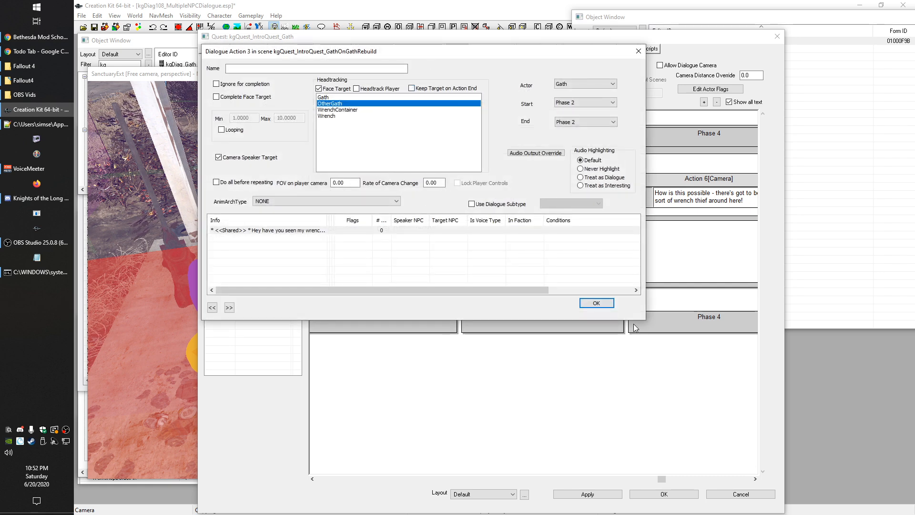
left_click(597, 303)
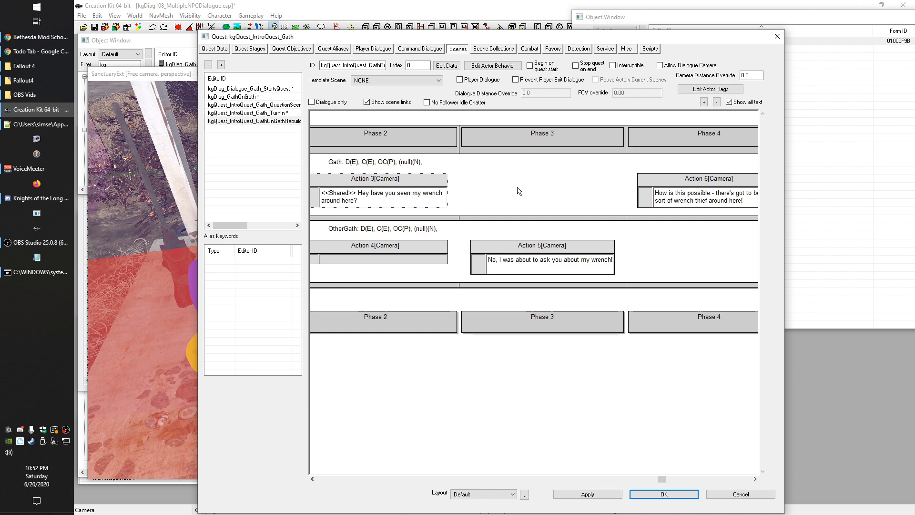
Step: Recheck the headtracking options of Gath's Phase 2 action against the following gap before his Phase 4 line
double_click(406, 181)
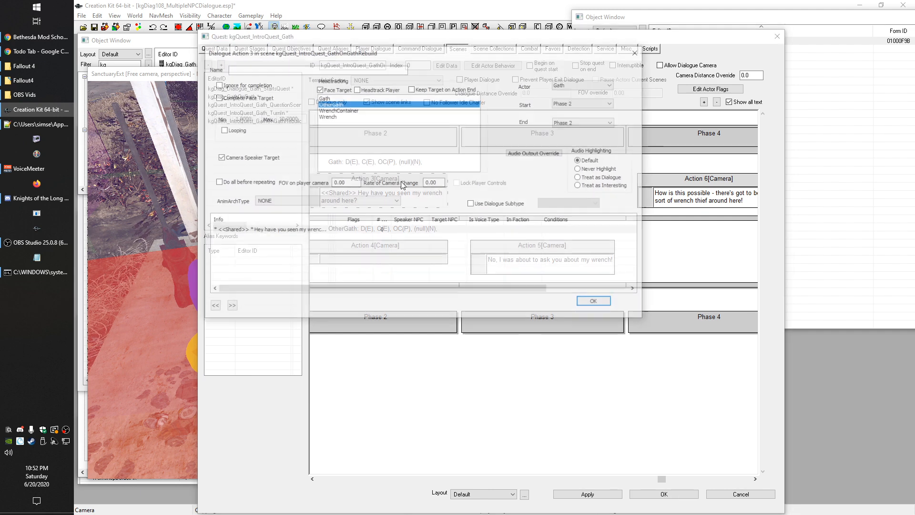
left_click(597, 302)
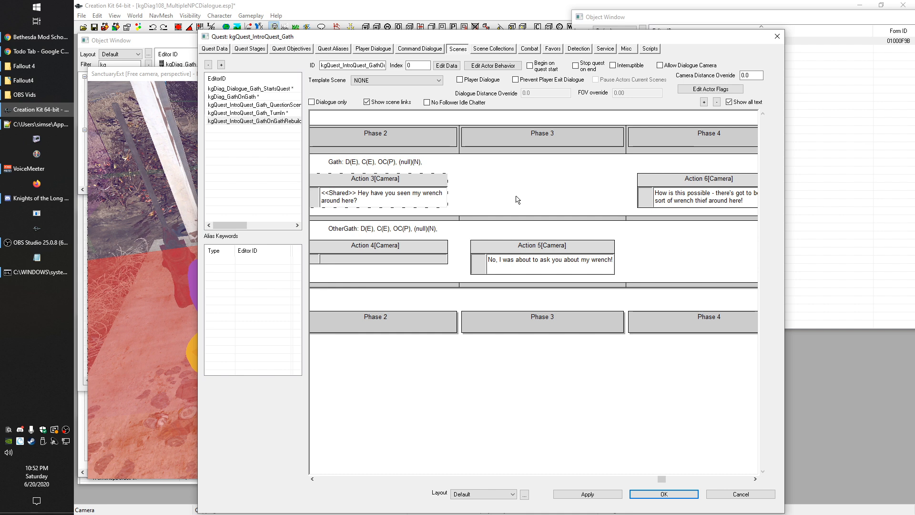
left_click(685, 185, "ctrl")
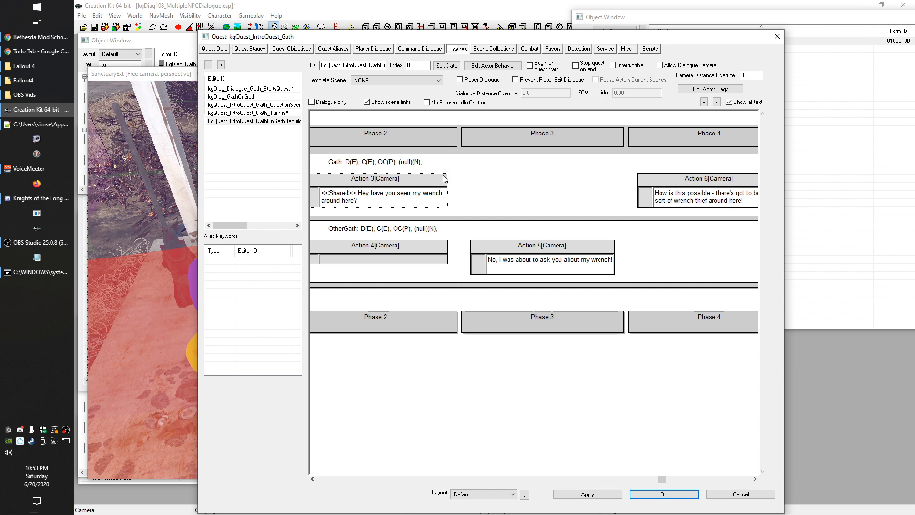
left_click(591, 304)
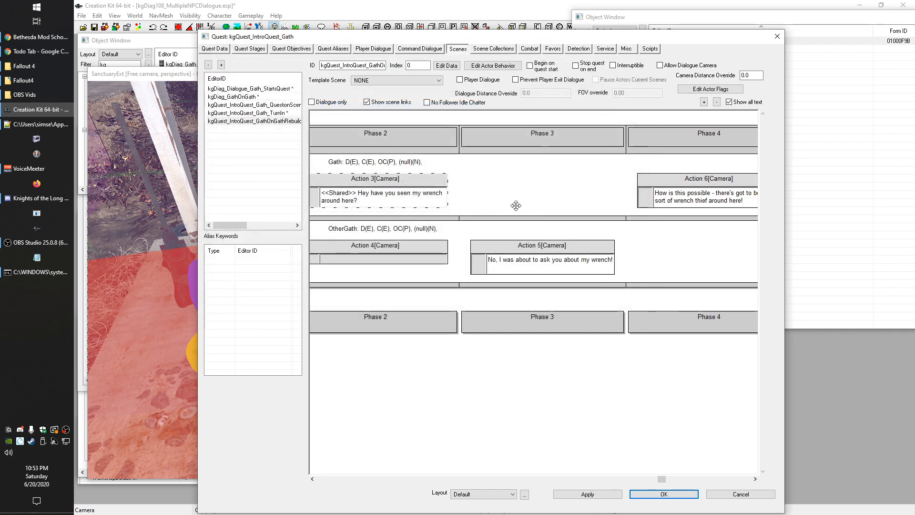
Step: Review the headtracking target and options of Gath's empty Phase 1 action
left_click_drag(664, 479, 324, 479)
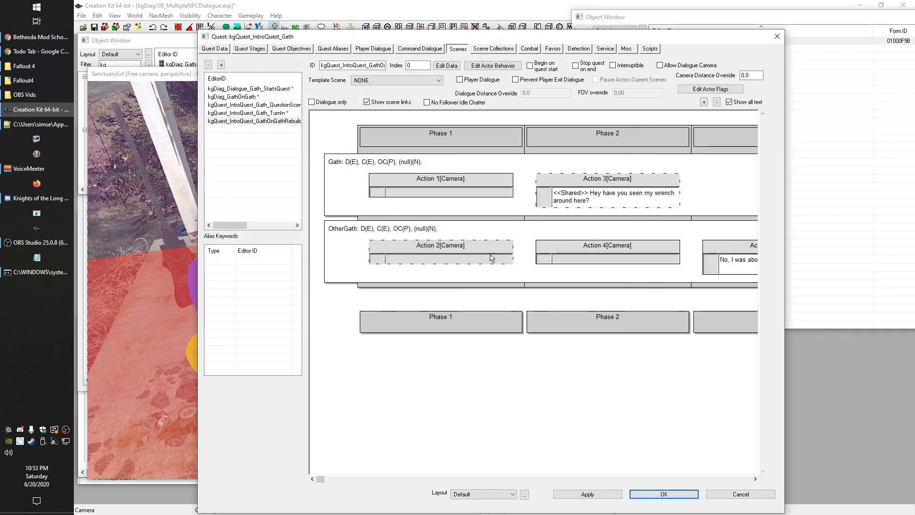
scroll(453, 384, "down", 2)
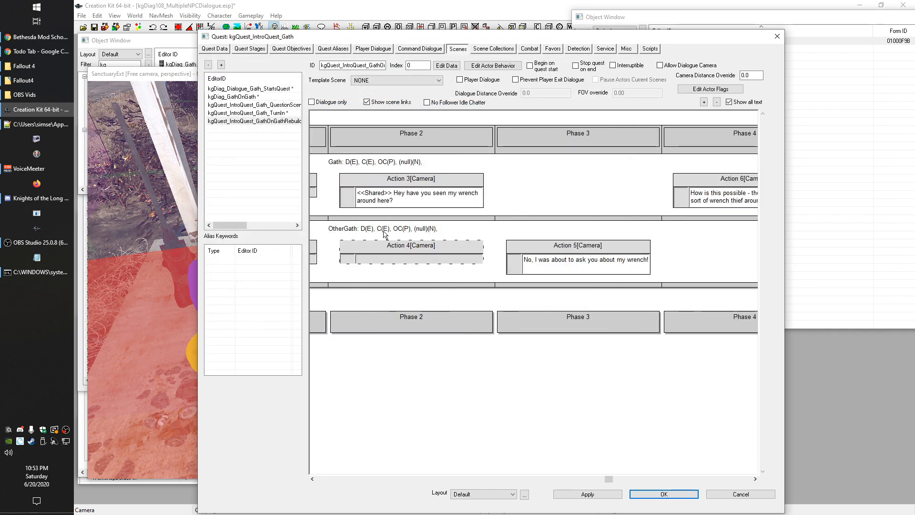
scroll(348, 200, "up", 1)
double_click(341, 187)
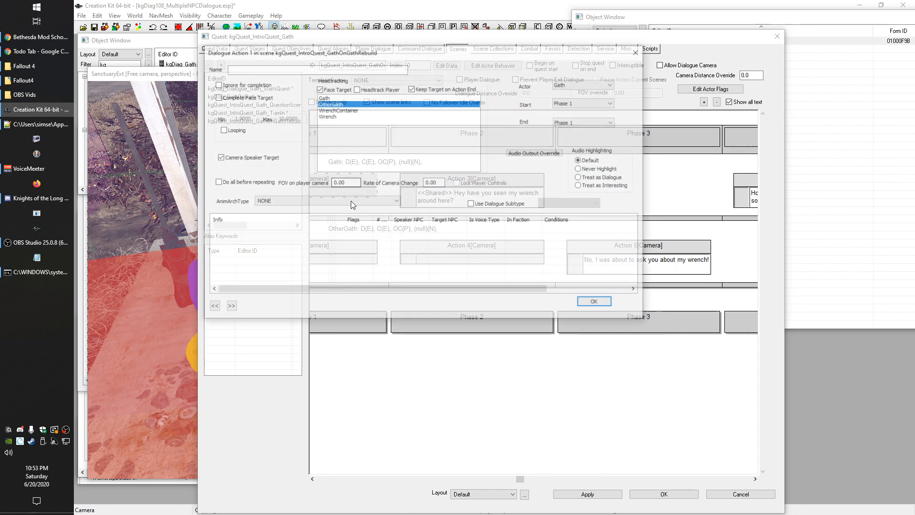
left_click(593, 300)
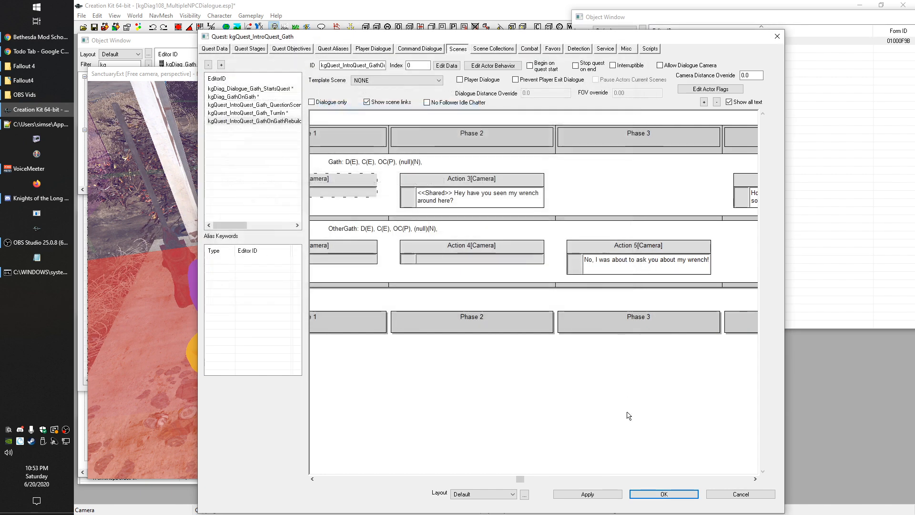
Step: Check the headtracking target, Face Target and Keep Target on Action End options of OtherGath's Phase 3 dialogue action
scroll(628, 401, "down", 2)
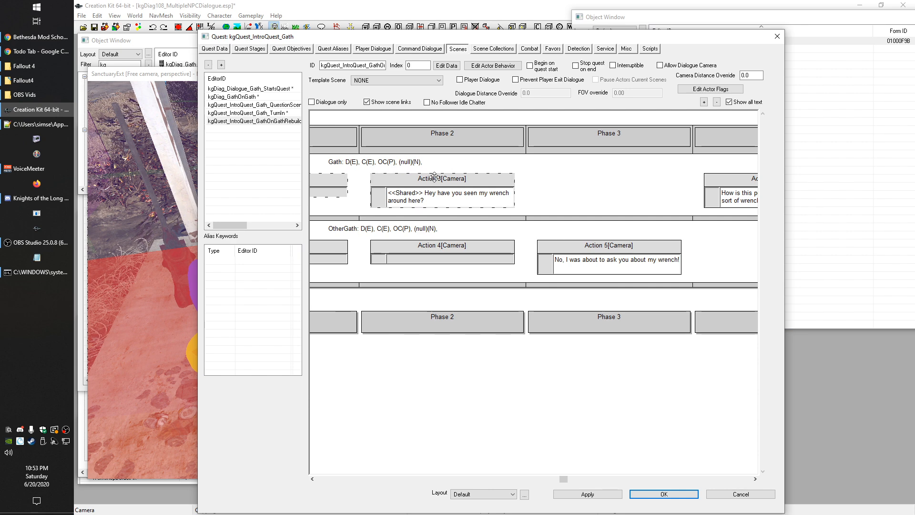
scroll(489, 408, "down", 2)
scroll(490, 409, "down", 2)
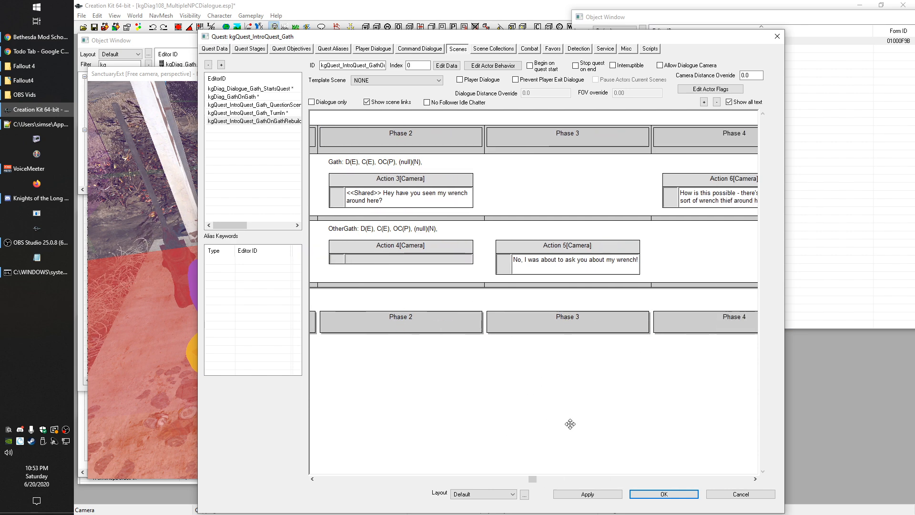
double_click(542, 246)
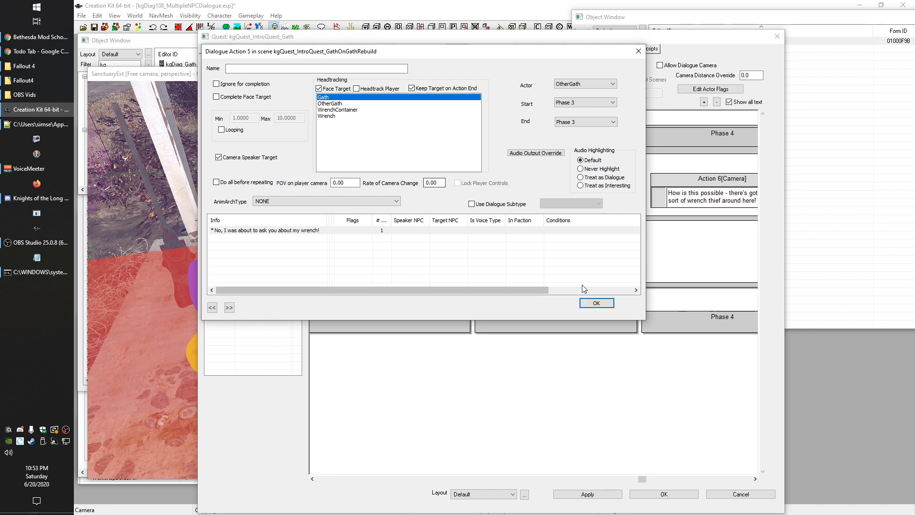
left_click(596, 303)
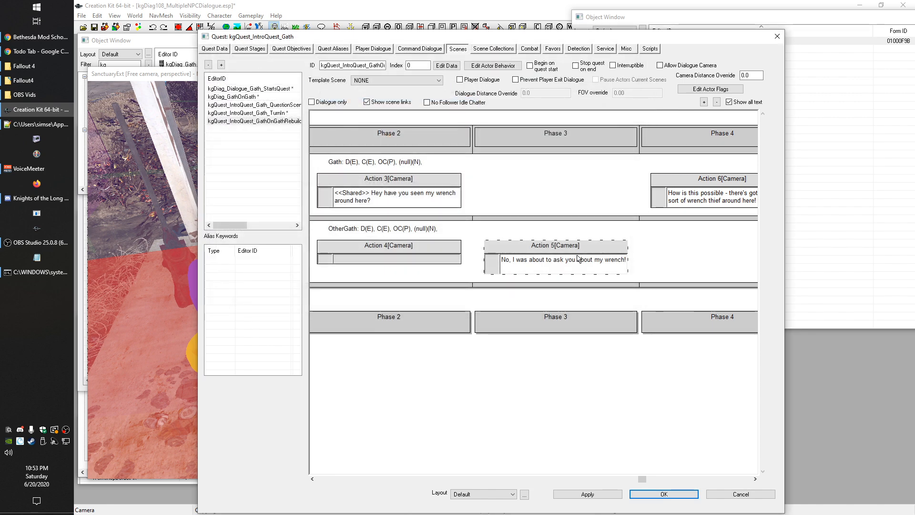
double_click(546, 251)
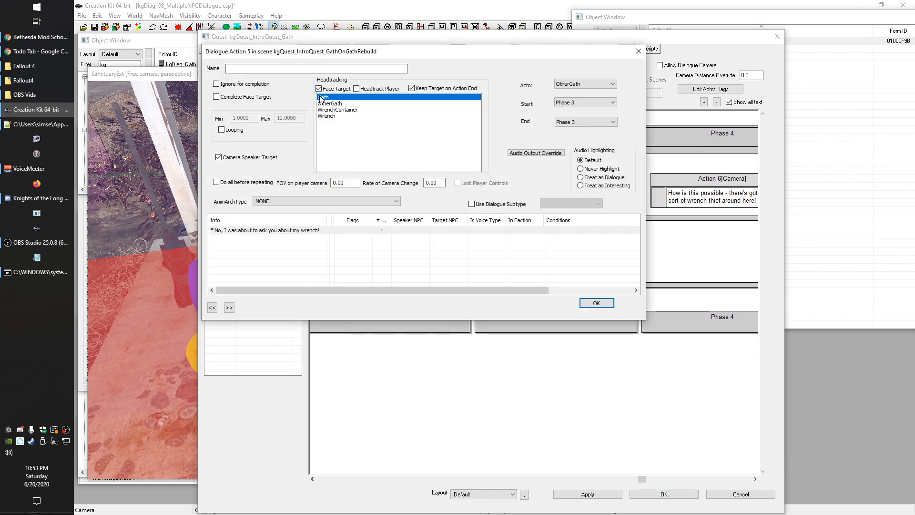
left_click(596, 303)
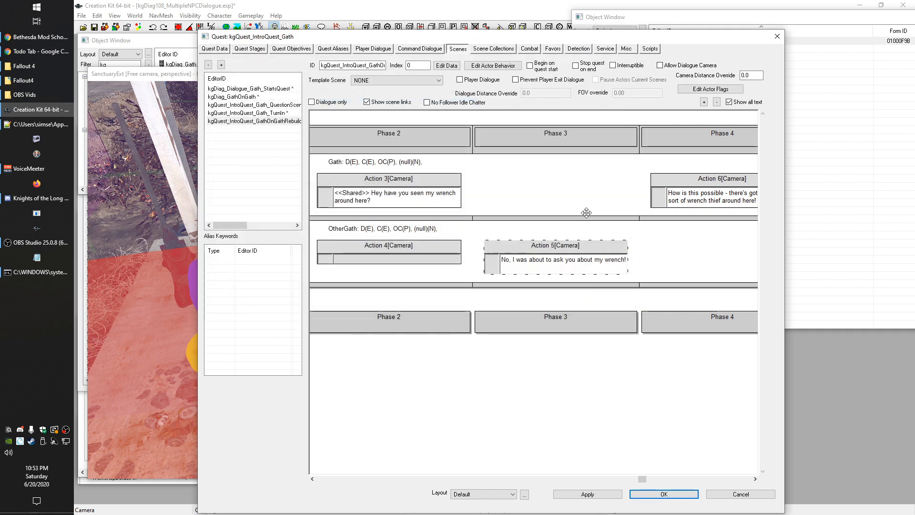
Step: Check the headtracking target and options of Gath's Phase 4 dialogue action
left_click(633, 179)
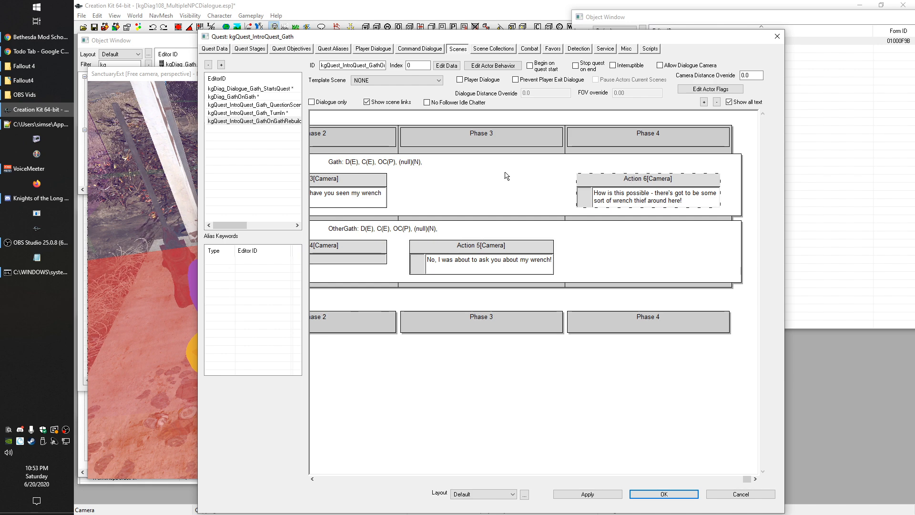
double_click(653, 181)
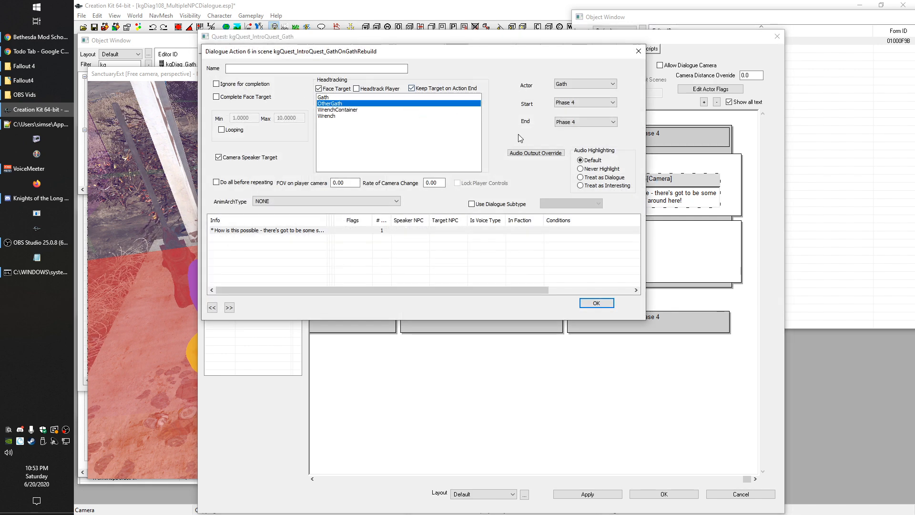
left_click(596, 303)
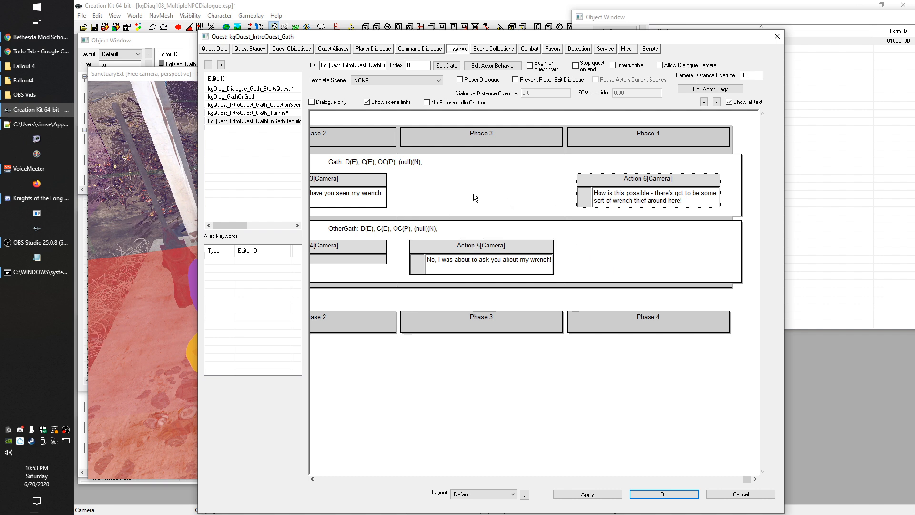
Step: Examine how the Gath and OtherGath actions and gaps line up across Phases 1 to 4 of the scene
scroll(445, 203, "left", 3)
left_click(402, 245)
scroll(634, 205, "left", 1)
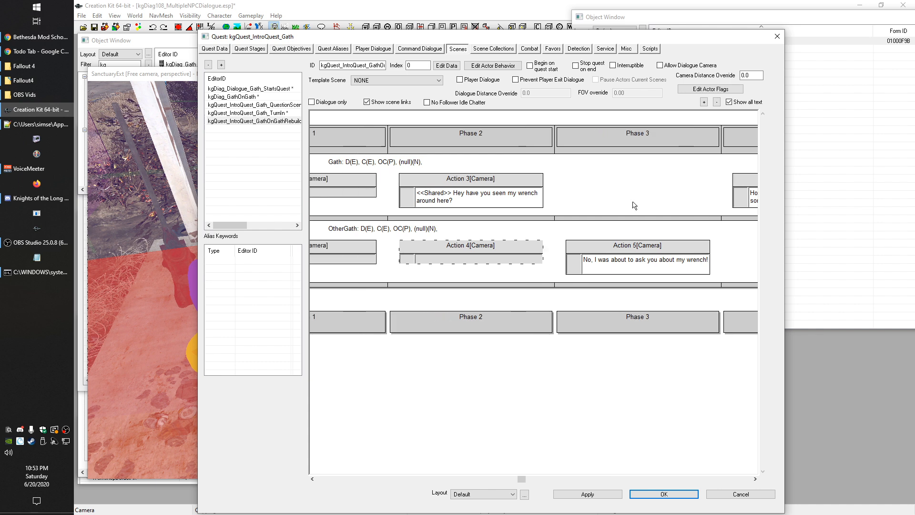
scroll(620, 199, "right", 2)
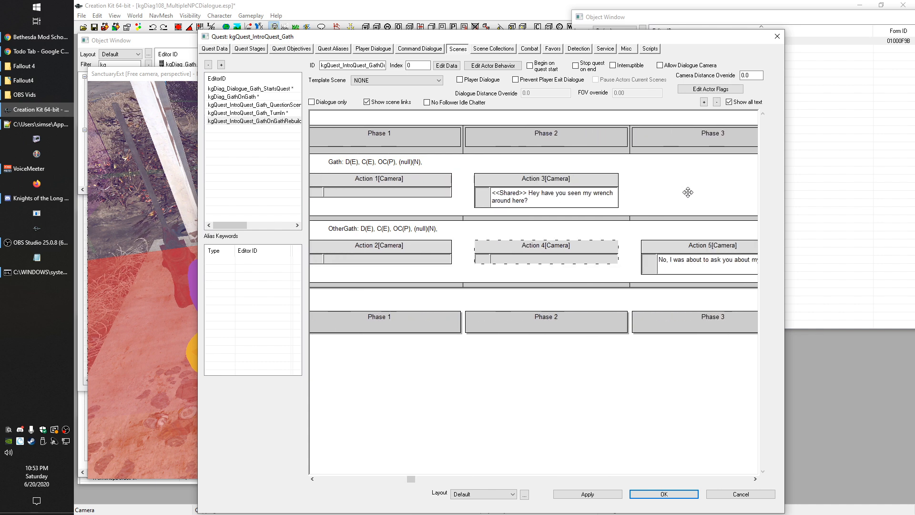
scroll(575, 204, "right", 3)
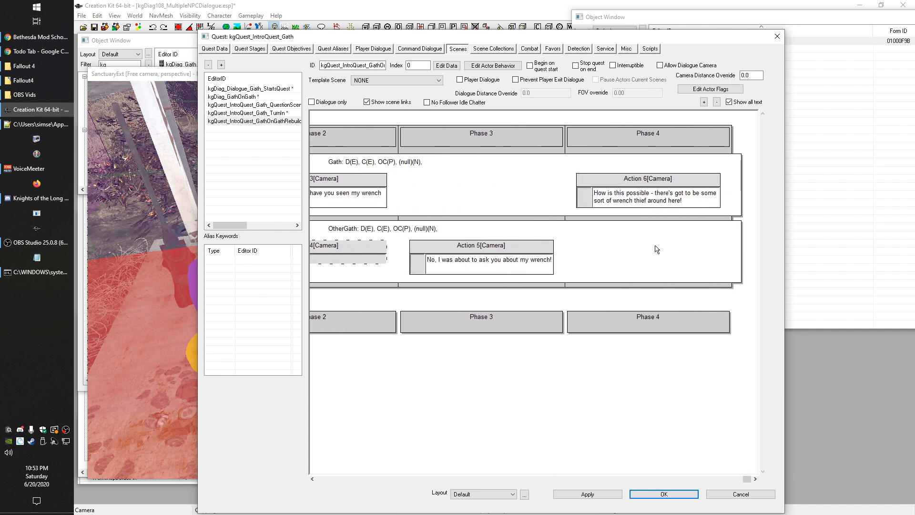
scroll(577, 215, "left", 4)
scroll(582, 195, "right", 4)
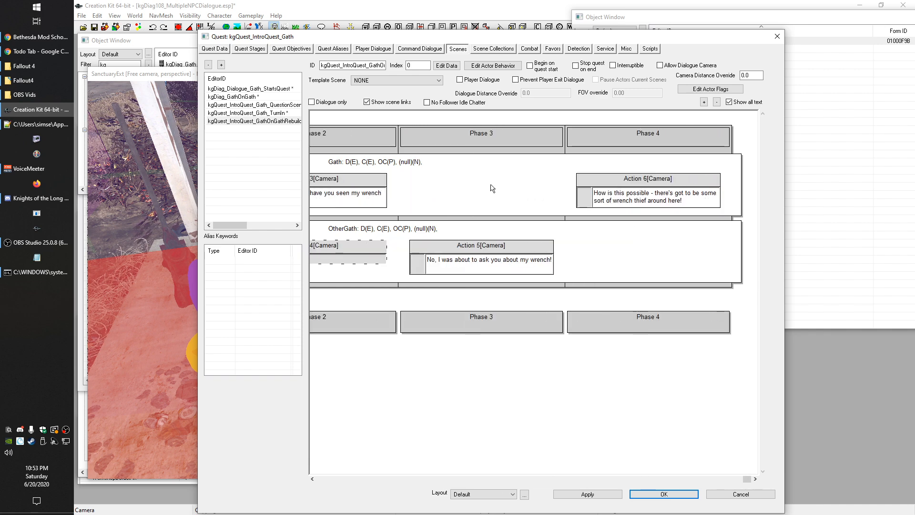
scroll(562, 190, "left", 1)
scroll(394, 239, "left", 5)
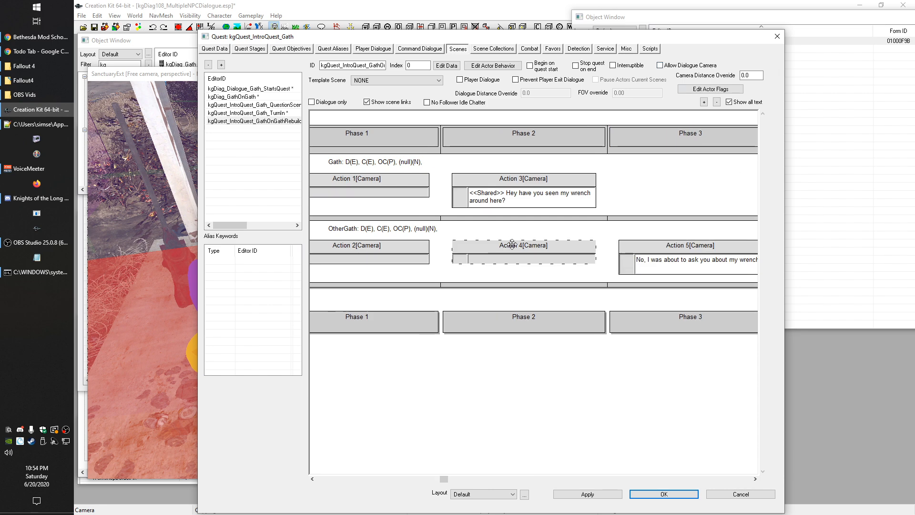
scroll(721, 190, "right", 5)
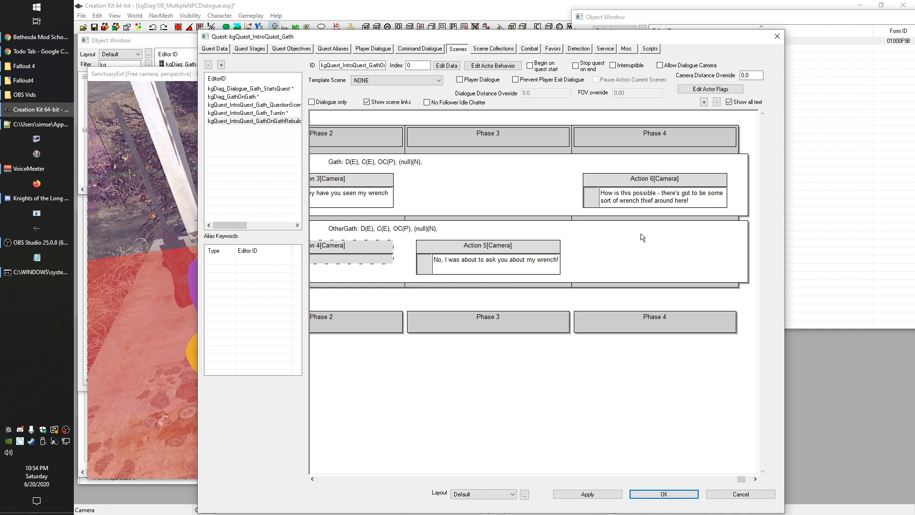
left_click_drag(483, 191, 558, 206)
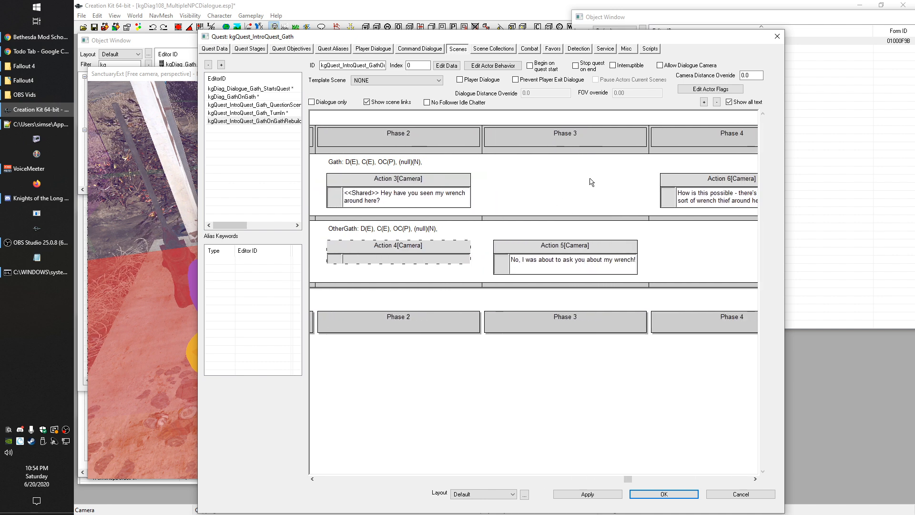
left_click_drag(594, 180, 472, 192)
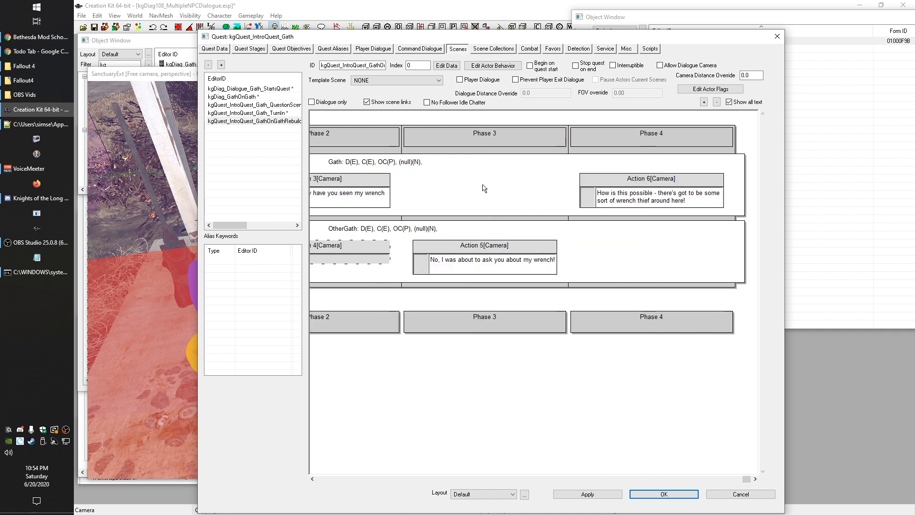
left_click_drag(527, 199, 518, 211)
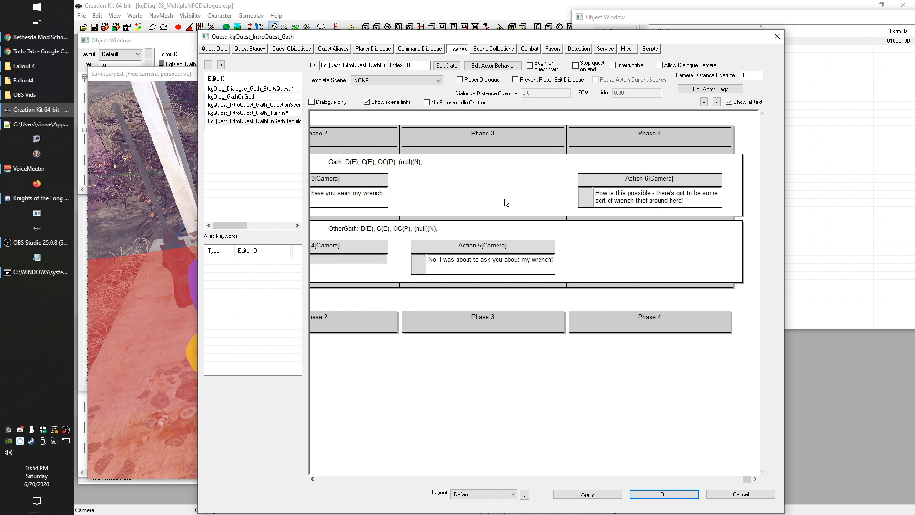
left_click_drag(598, 294, 604, 257)
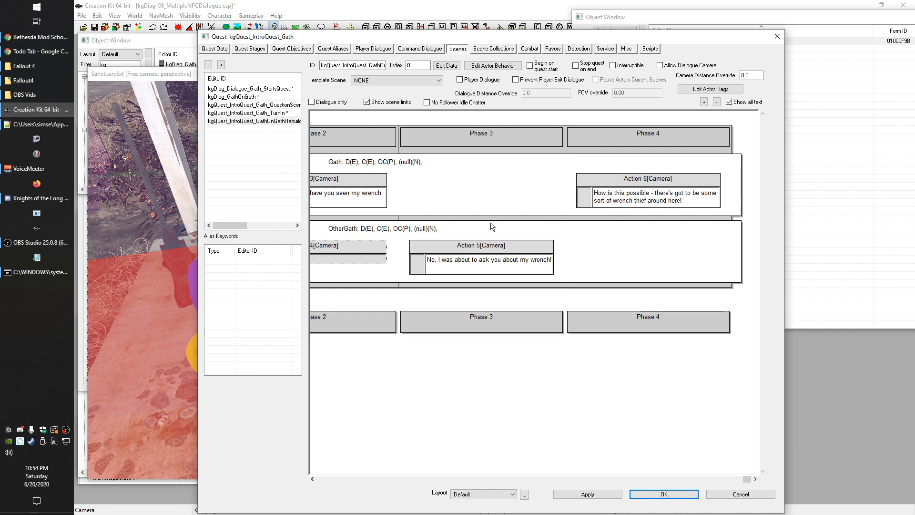
Step: Recheck the headtracking target and Keep Target on Action End option of OtherGath's Phase 3 line
left_click(486, 250)
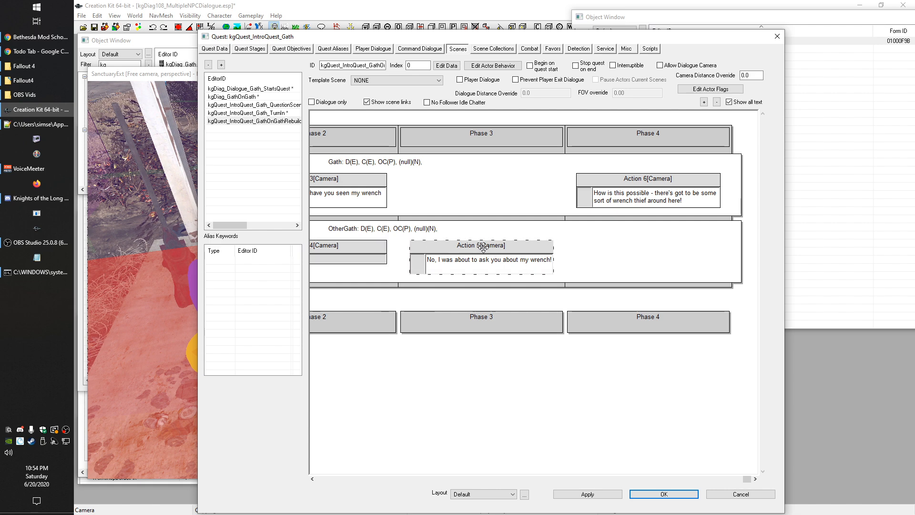
double_click(491, 249)
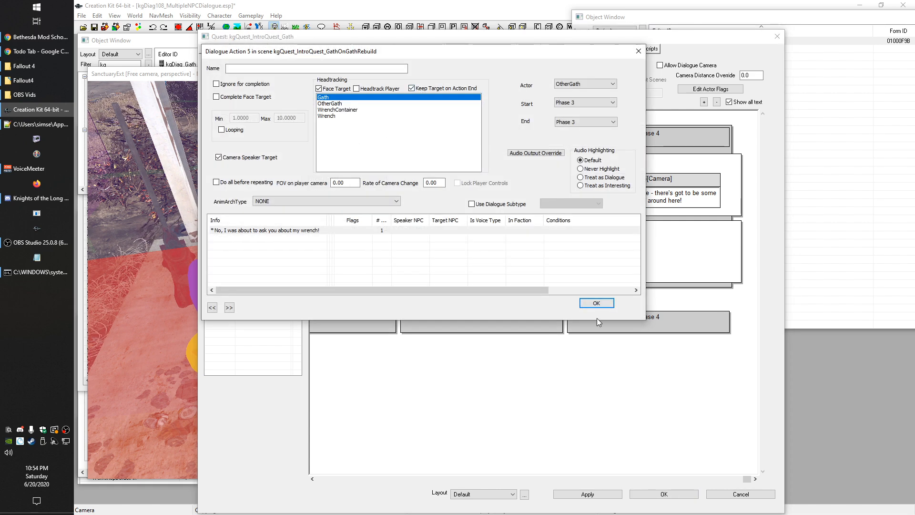
left_click(596, 303)
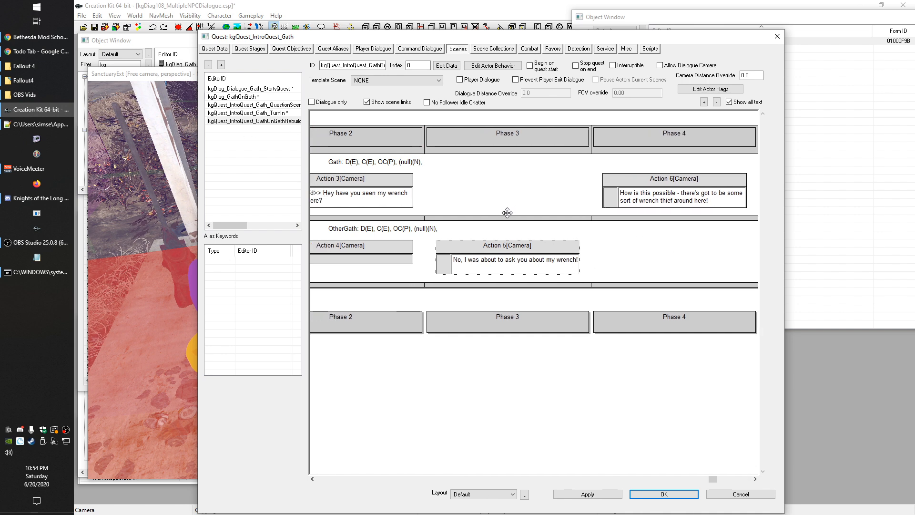
Step: Add Phase 5 at the end of the scene and give Gath a timer action there with Max Seconds set to 6
right_click(753, 134)
left_click(772, 145)
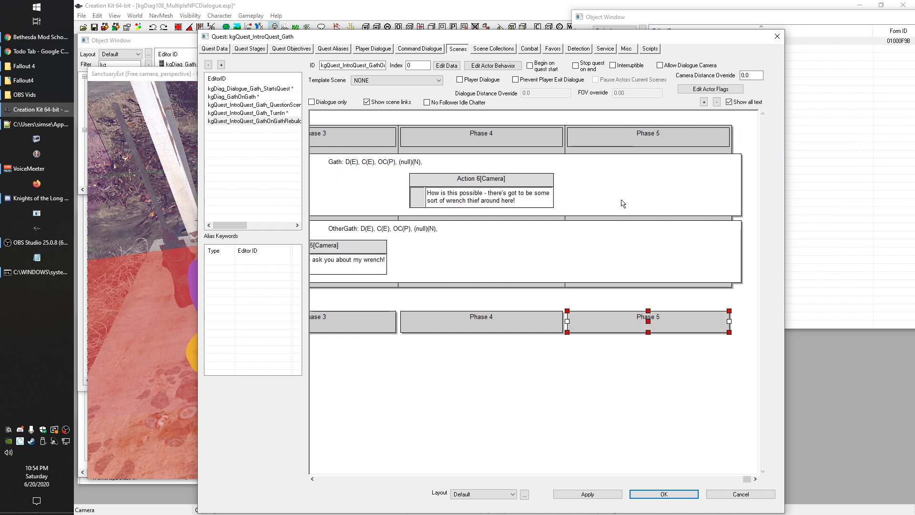
right_click(670, 191)
mouse_move(715, 231)
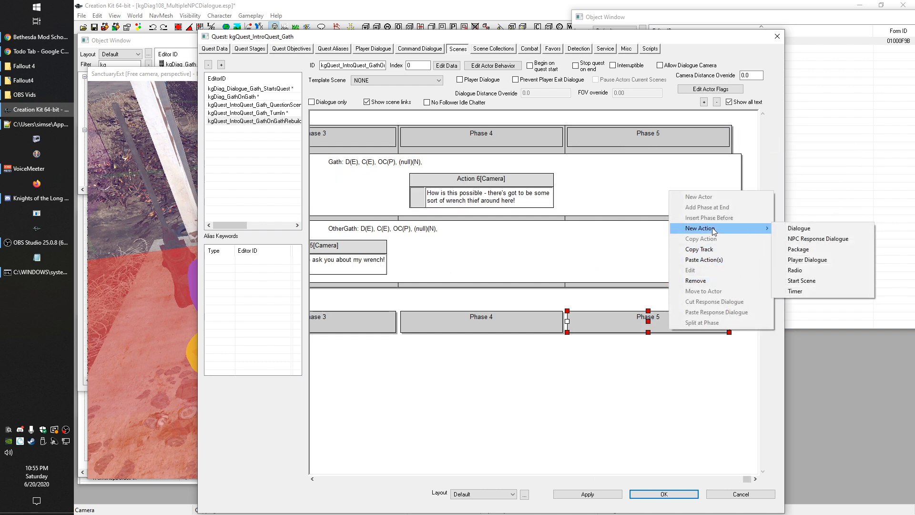
left_click(795, 291)
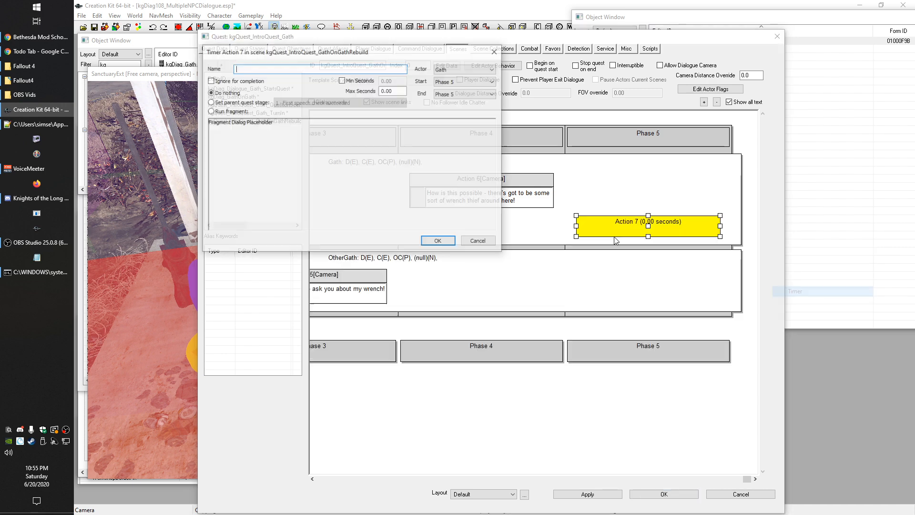
double_click(400, 91)
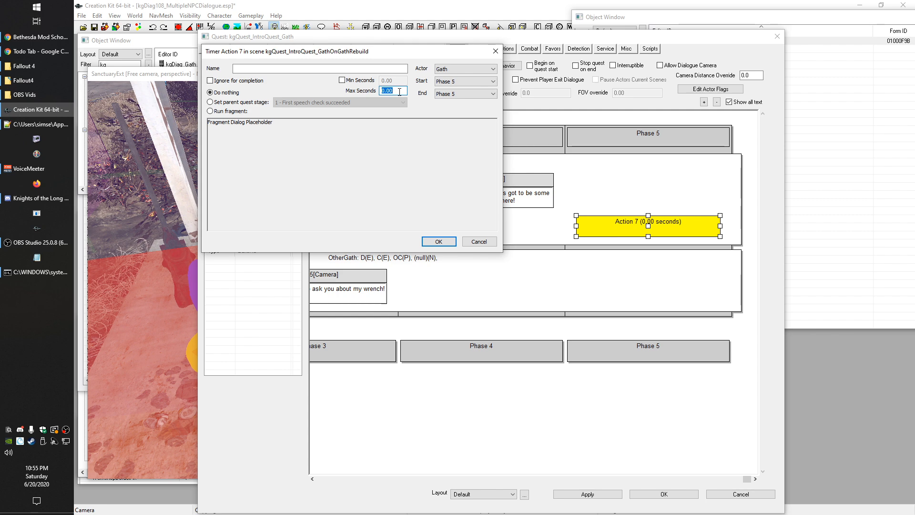
left_click(439, 242)
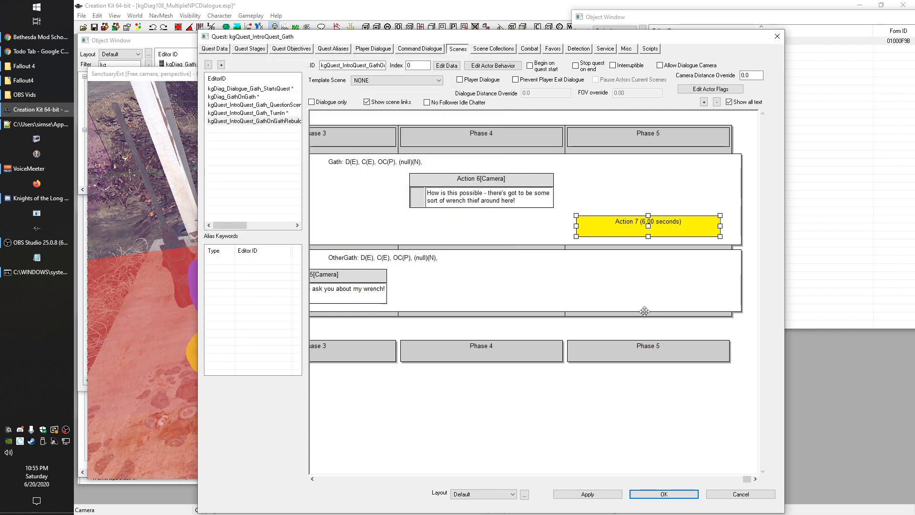
Step: Add Phase 6 at the end of the scene and create a Start Scene action for Gath in it
right_click(742, 136)
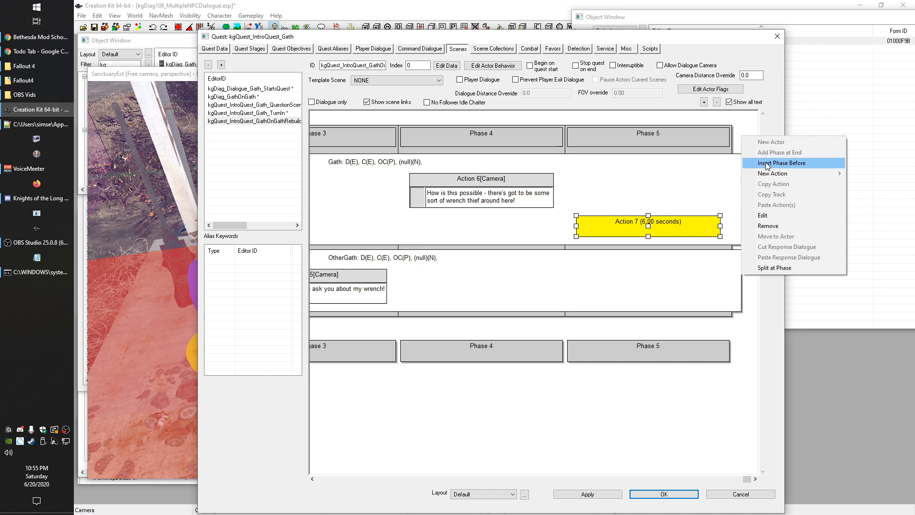
left_click(699, 186)
right_click(751, 142)
left_click(786, 153)
right_click(638, 192)
mouse_move(680, 231)
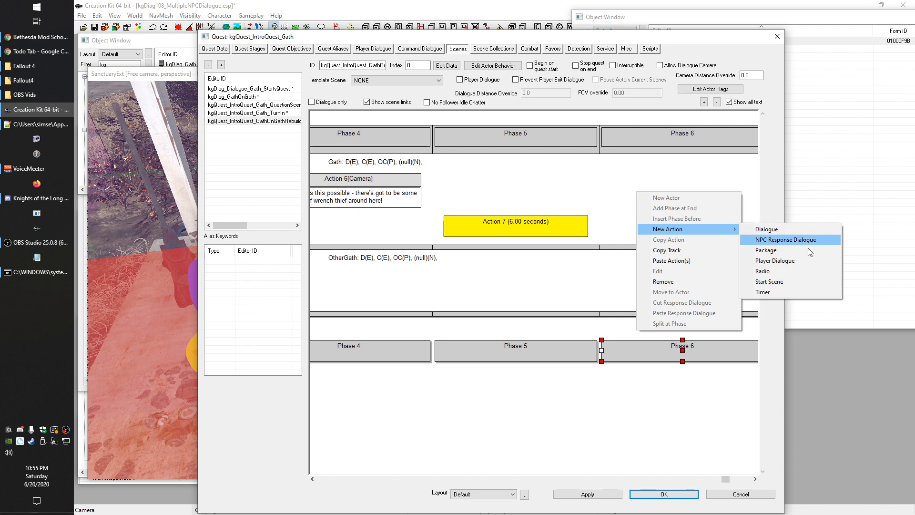
left_click(777, 282)
Step: Examine the scene, start phase and condition settings for a new entry in Gath's Phase 6 Start Scene action
right_click(616, 290)
left_click(634, 295)
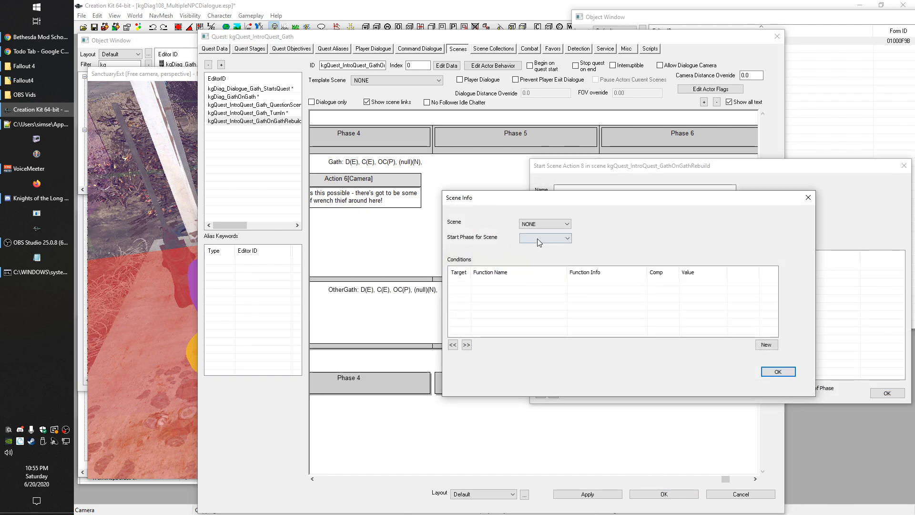
left_click(808, 198)
left_click_drag(734, 174, 605, 259)
left_click_drag(675, 253, 713, 198)
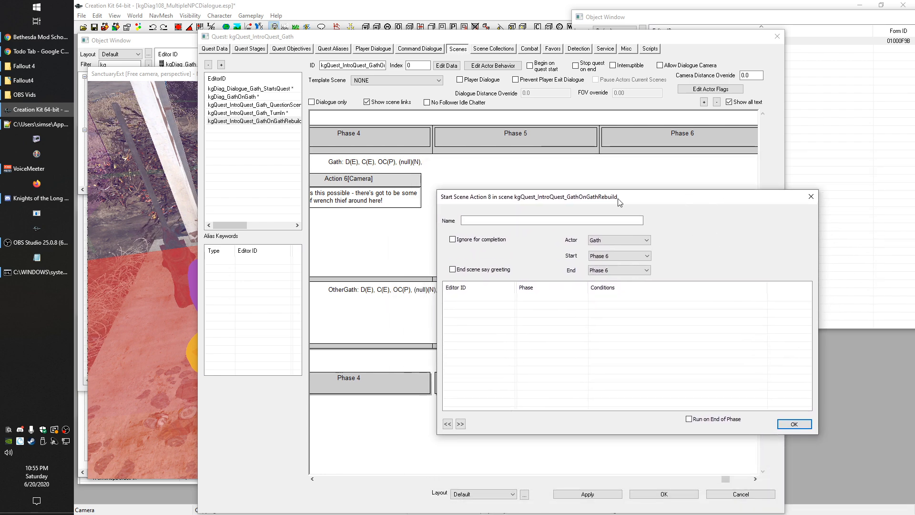
Step: Add an entry to Gath's Phase 6 Start Scene action that starts the kgDiag_Dialogue_Gath_StartsQuest scene at phase PC1
right_click(471, 298)
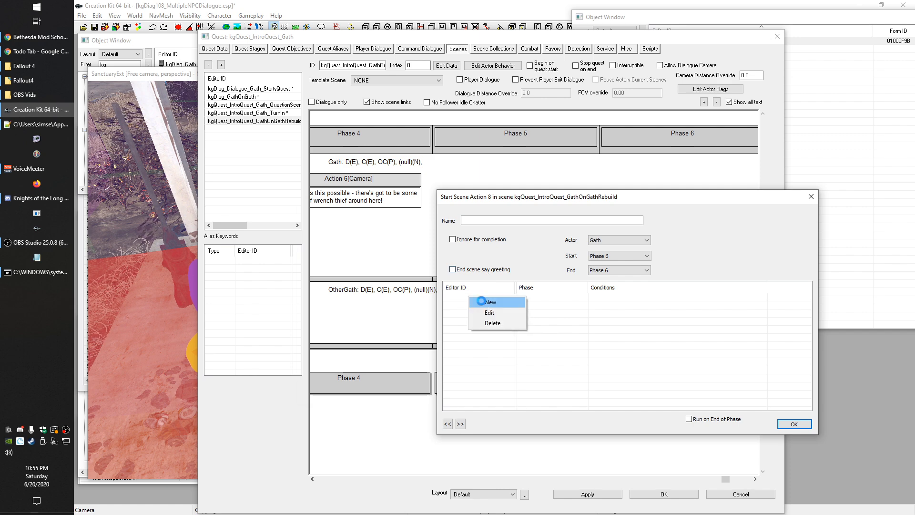
left_click(487, 303)
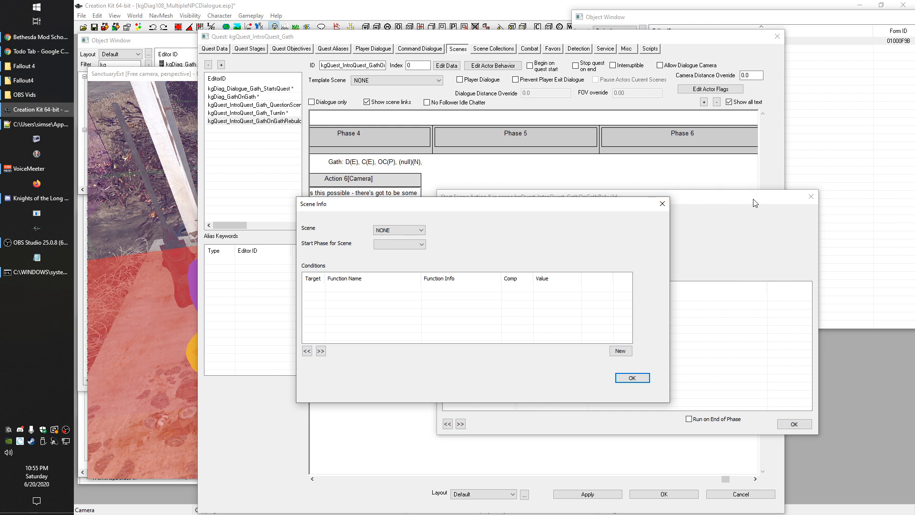
left_click(408, 230)
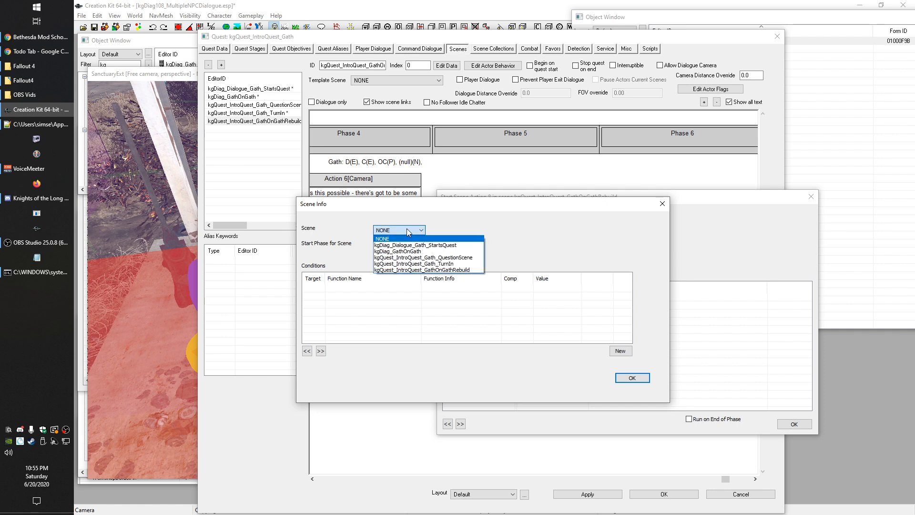
left_click(452, 245)
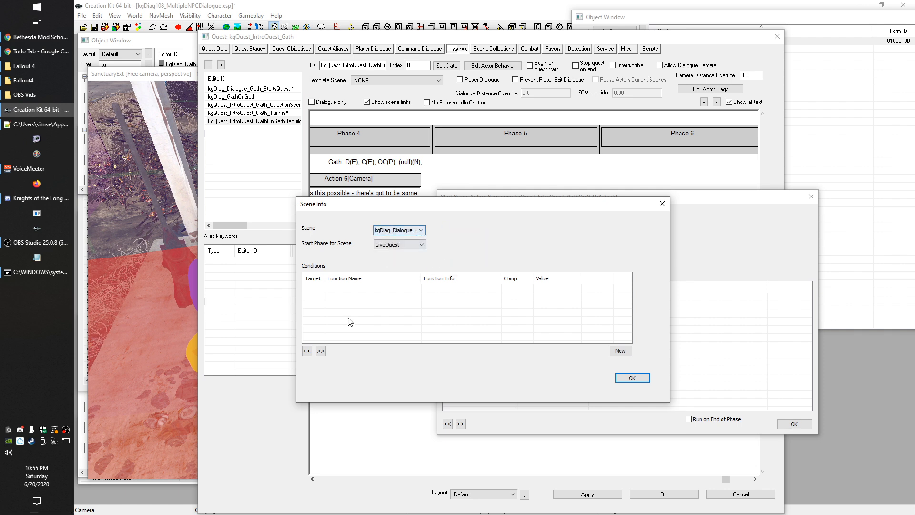
right_click(340, 298)
left_click(334, 299)
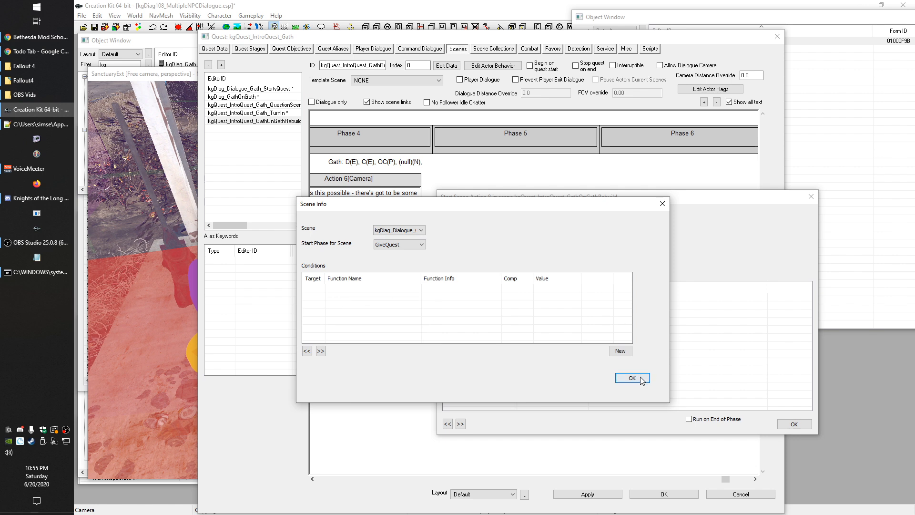
left_click(396, 252)
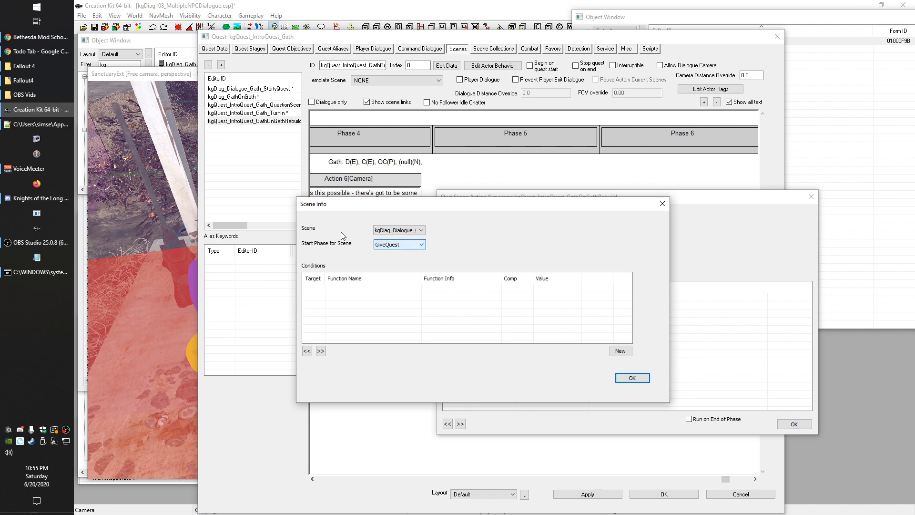
left_click(634, 378)
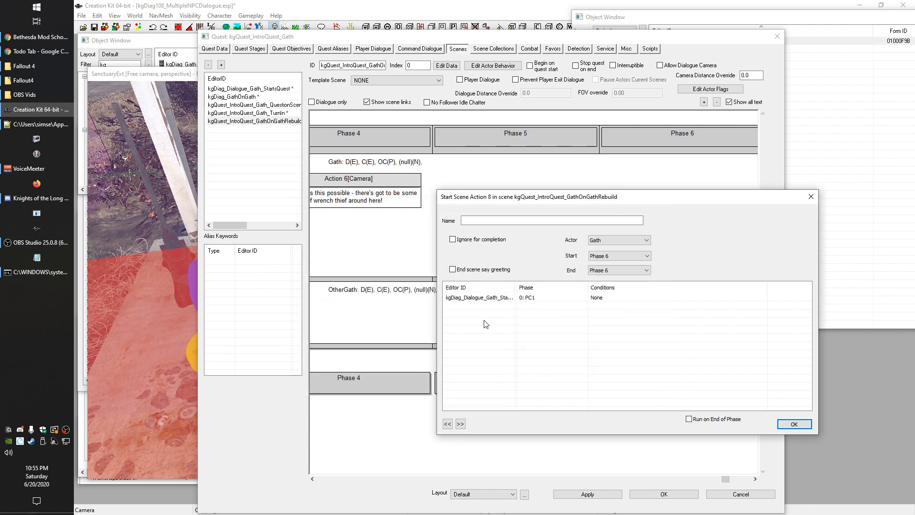
Step: Recheck the scene and start phase settings of the kgDiag_Dialogue_Gath_StartsQuest entry in the Start Scene action
double_click(464, 300)
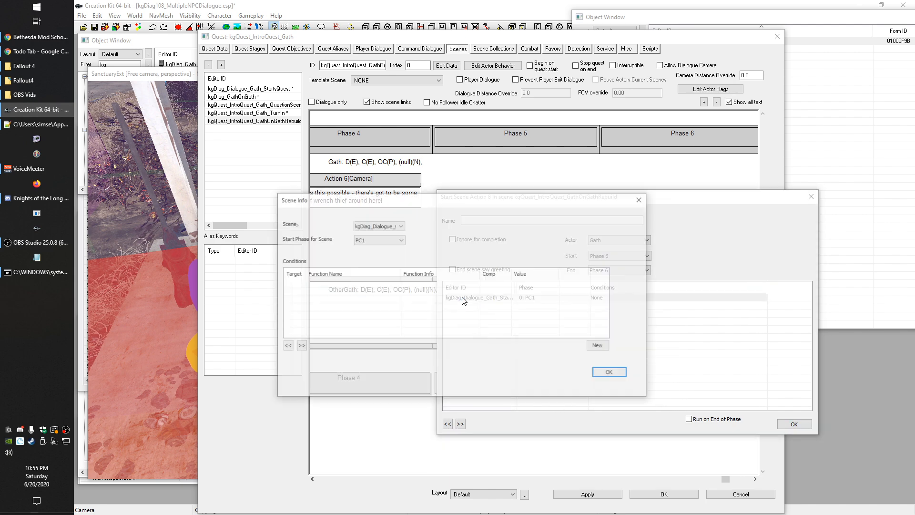
left_click(382, 226)
left_click(381, 226)
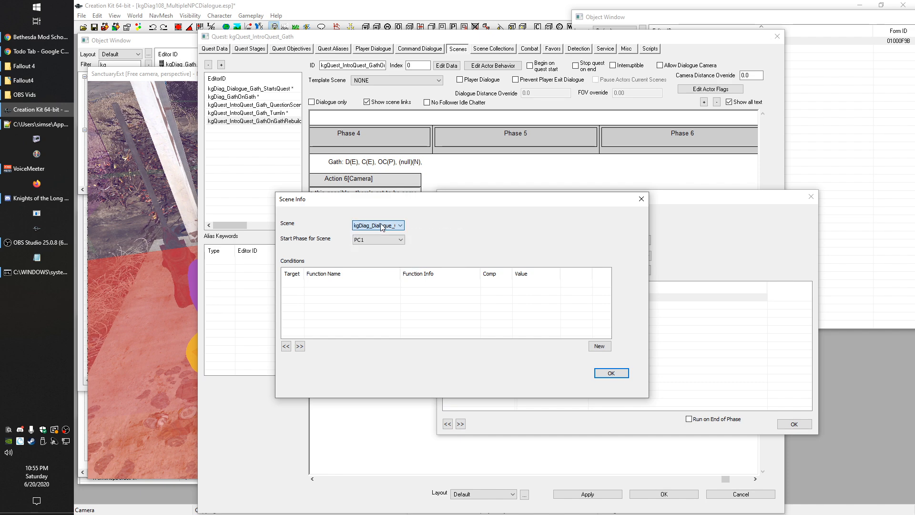
left_click(612, 373)
Step: Try adding kgQuest_IntroQuest_Gath_QuestionScene as a second scene entry, and delete that entry from the Start Scene action
right_click(470, 304)
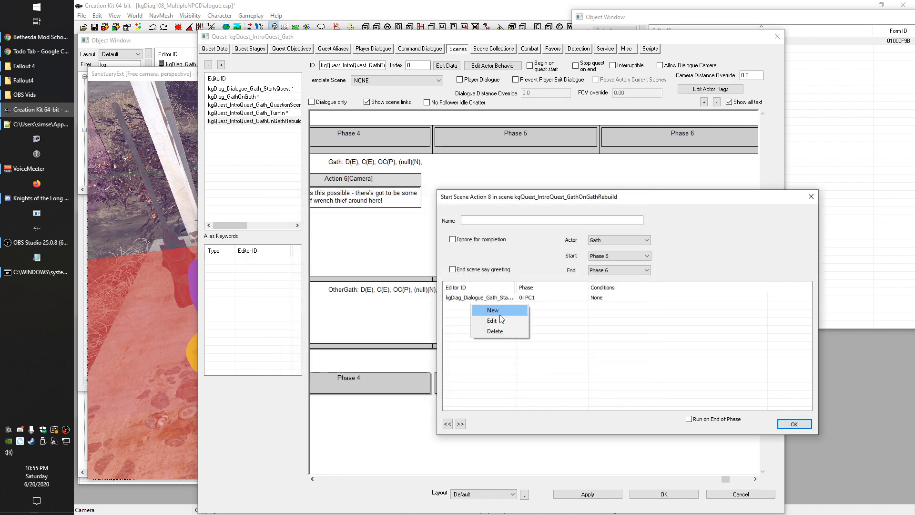
left_click(499, 312)
left_click(422, 239)
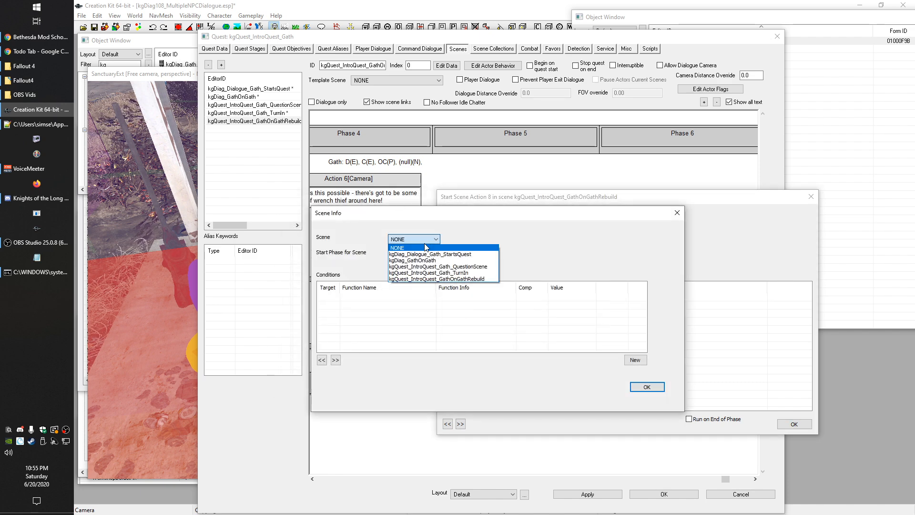
left_click(431, 266)
left_click(641, 386)
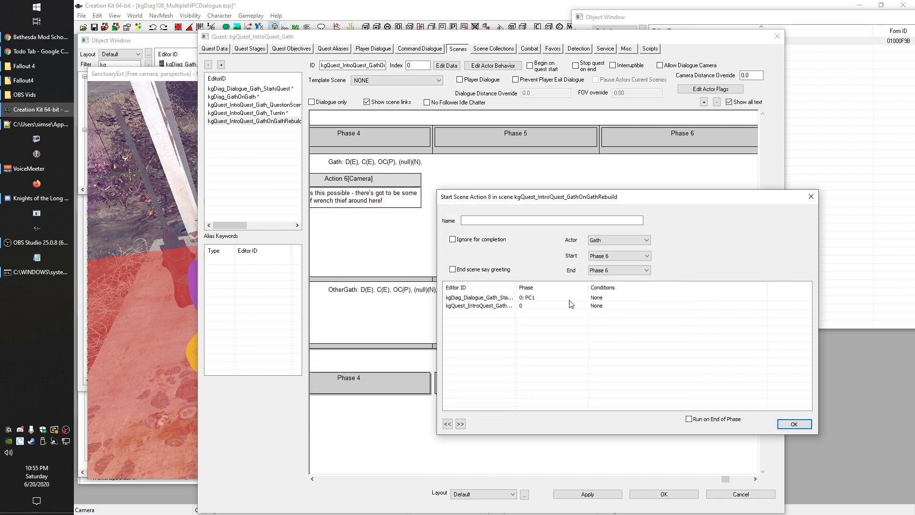
right_click(500, 308)
left_click(514, 332)
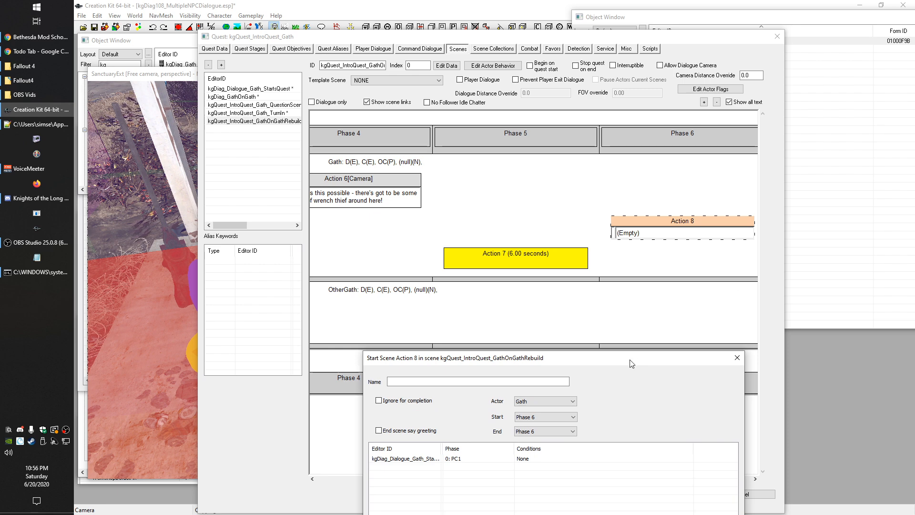
Step: Confirm the Start Scene action and open the kgDiag_Dialogue_Gath_StartsQuest scene to examine its first phases
left_click_drag(632, 355, 628, 185)
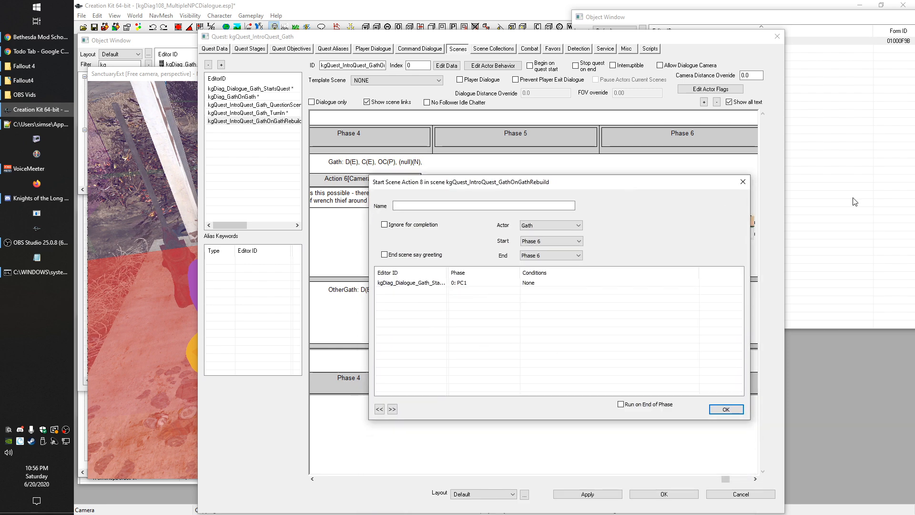
left_click(726, 410)
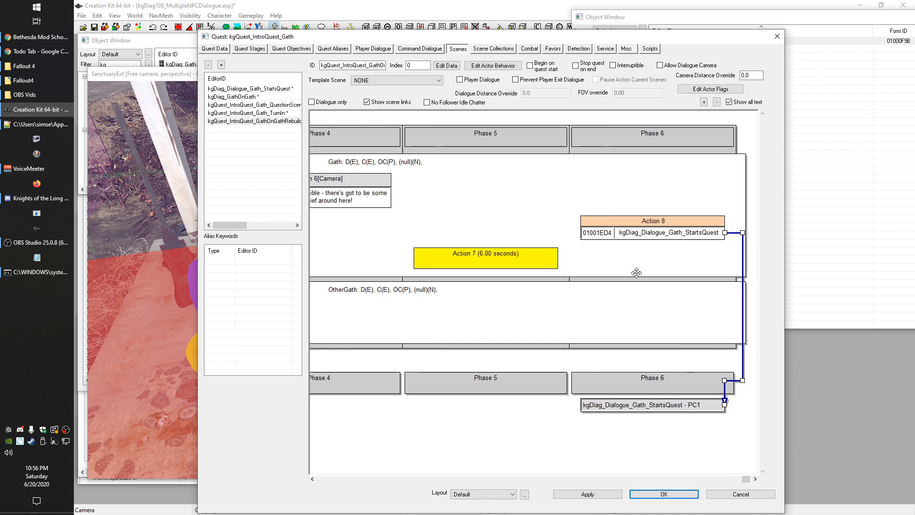
left_click(248, 89)
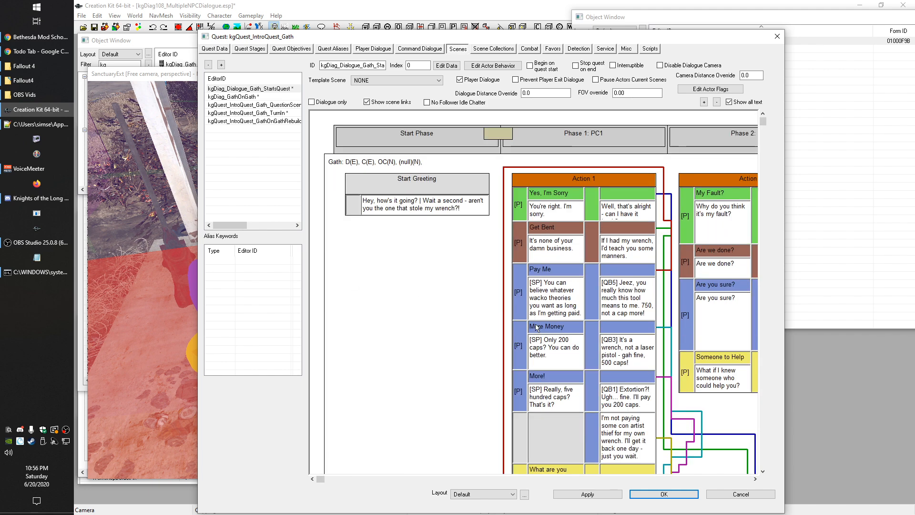
middle_click_drag(413, 291, 447, 273)
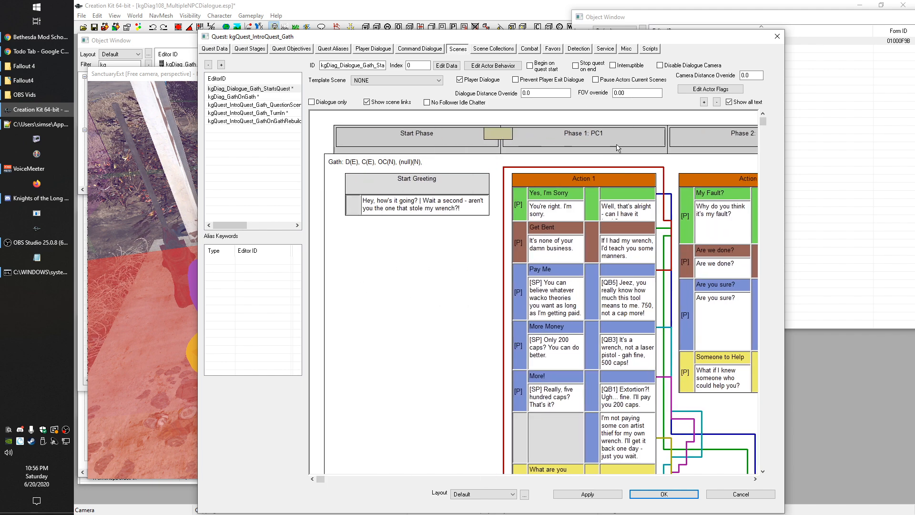
Step: Return to kgQuest_IntroQuest_GathOnGathRebuild and make its Phase 6 Start Scene action restart this same scene with start phase None
left_click(266, 114)
left_click(266, 126)
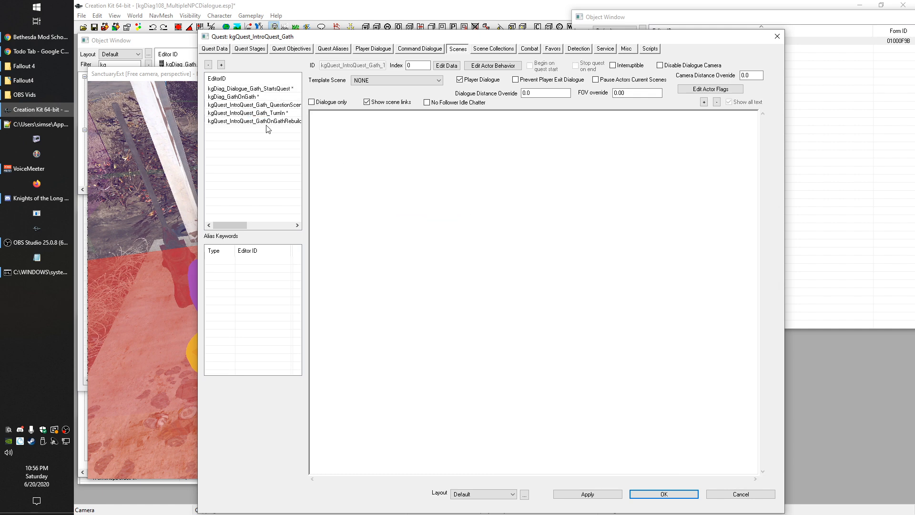
left_click(260, 122)
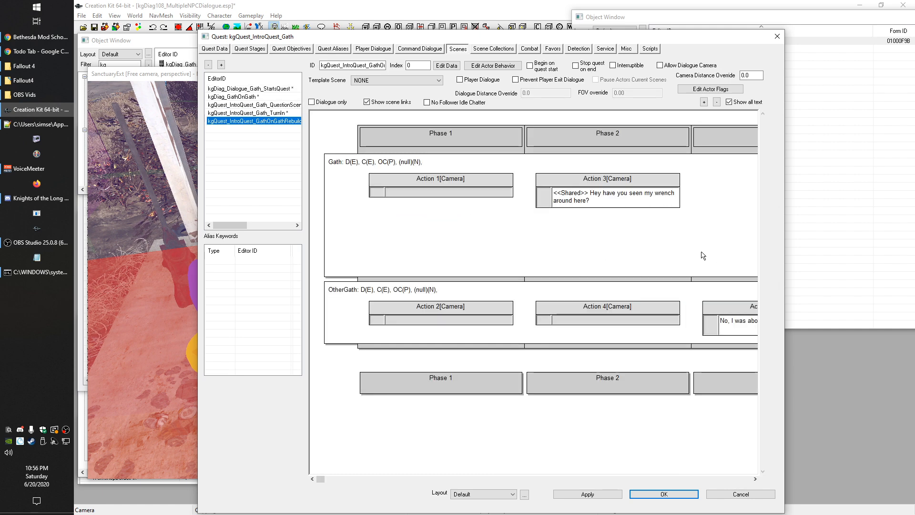
left_click(394, 141)
middle_click_drag(704, 203, 460, 251)
double_click(692, 222)
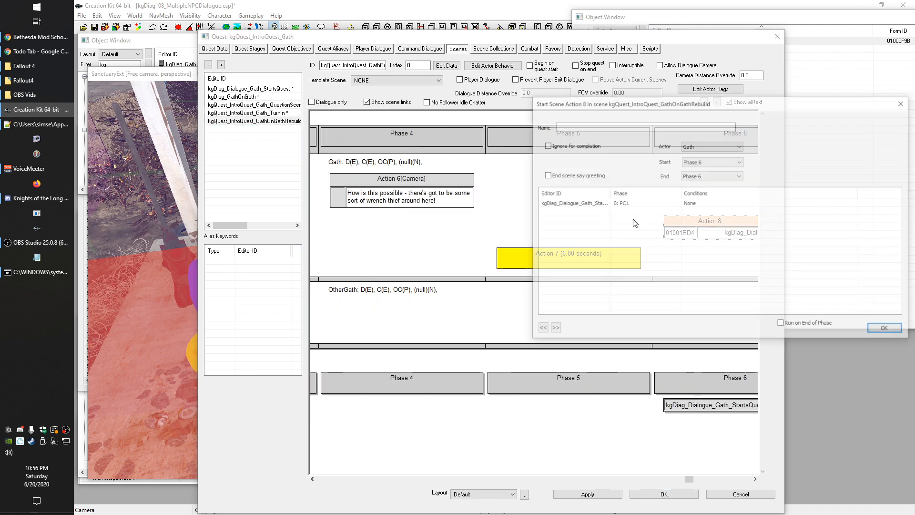
double_click(576, 206)
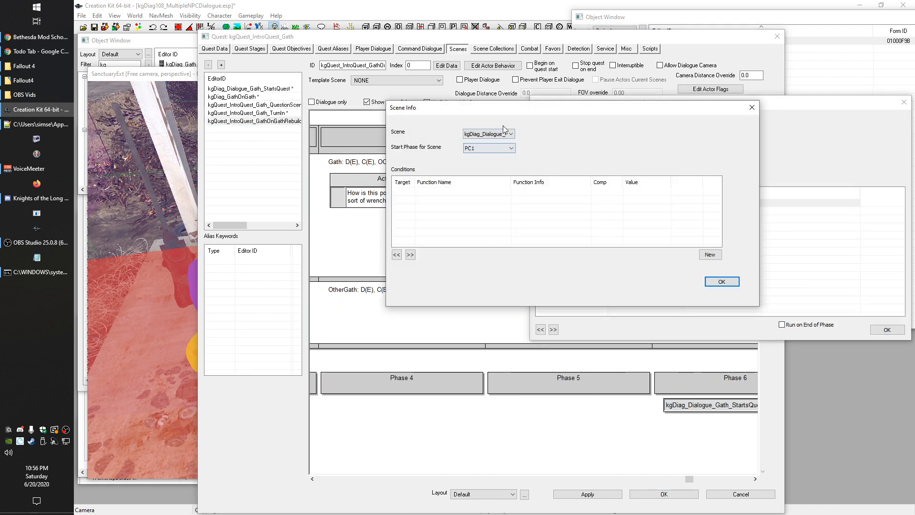
left_click(504, 133)
left_click(558, 174)
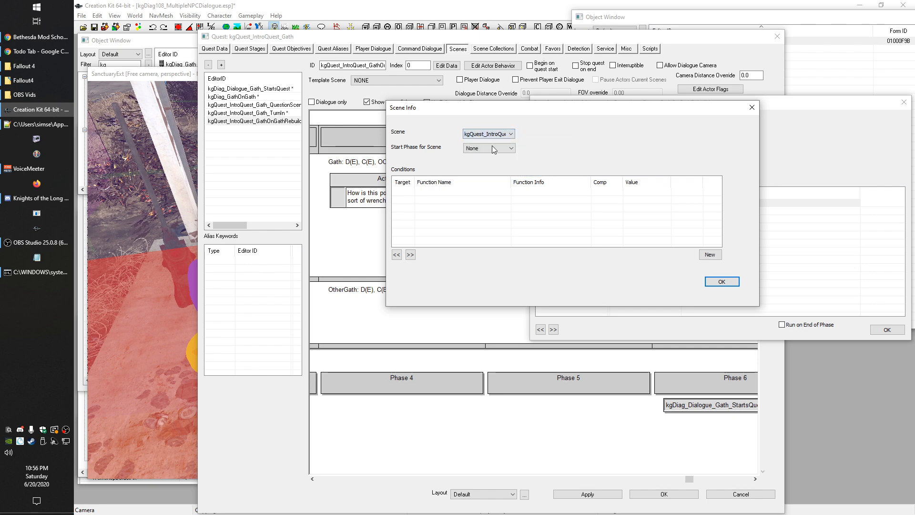
left_click(722, 281)
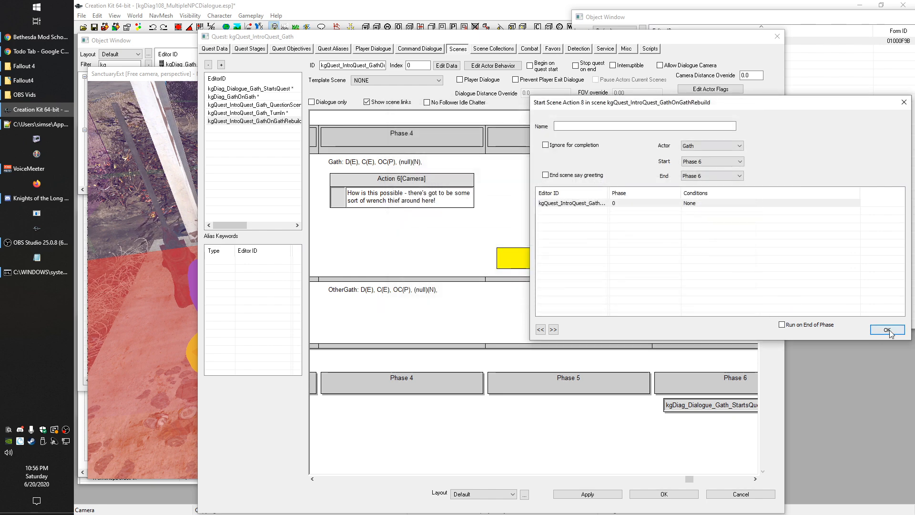
left_click(887, 330)
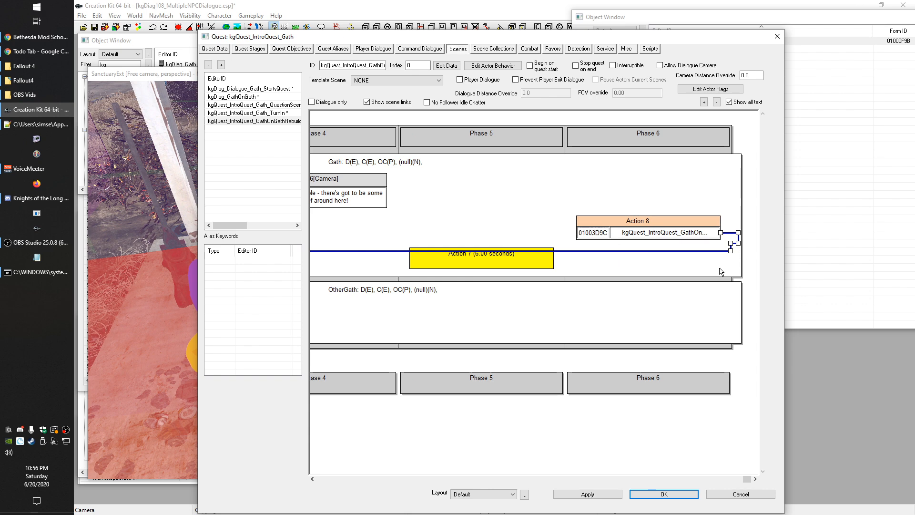
Step: Examine the scene link running from the Phase 6 Start Scene action back to Phase 1 across all phases
scroll(746, 306, "left", 8)
scroll(617, 268, "left", 4)
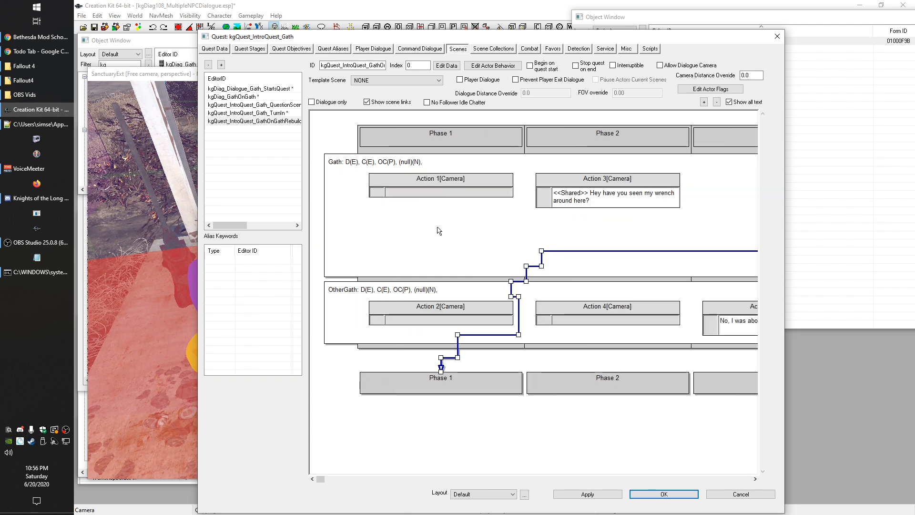
scroll(596, 191, "right", 12)
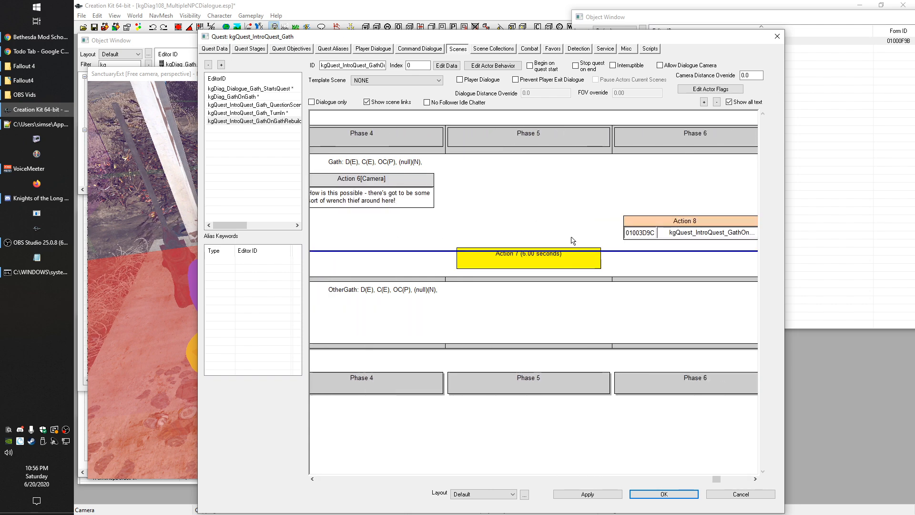
scroll(667, 185, "right", 2)
left_click(646, 223)
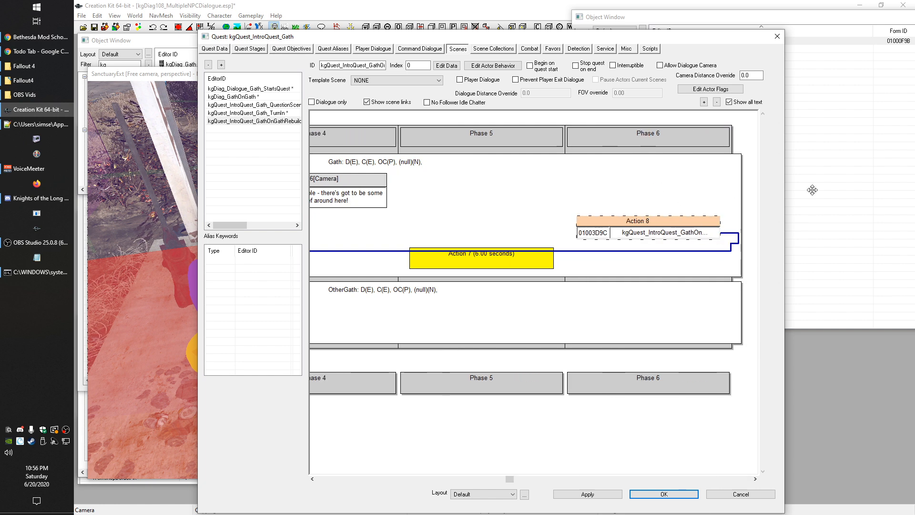
scroll(578, 229, "left", 14)
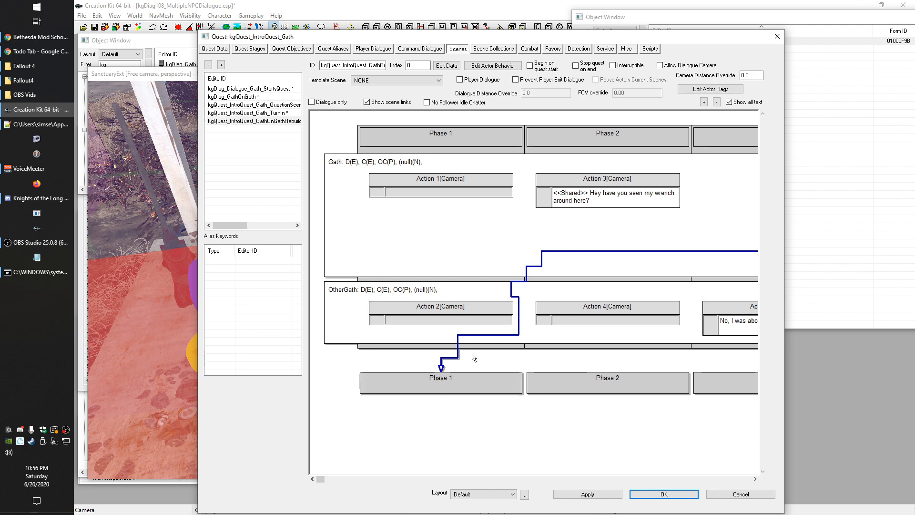
scroll(555, 232, "right", 5)
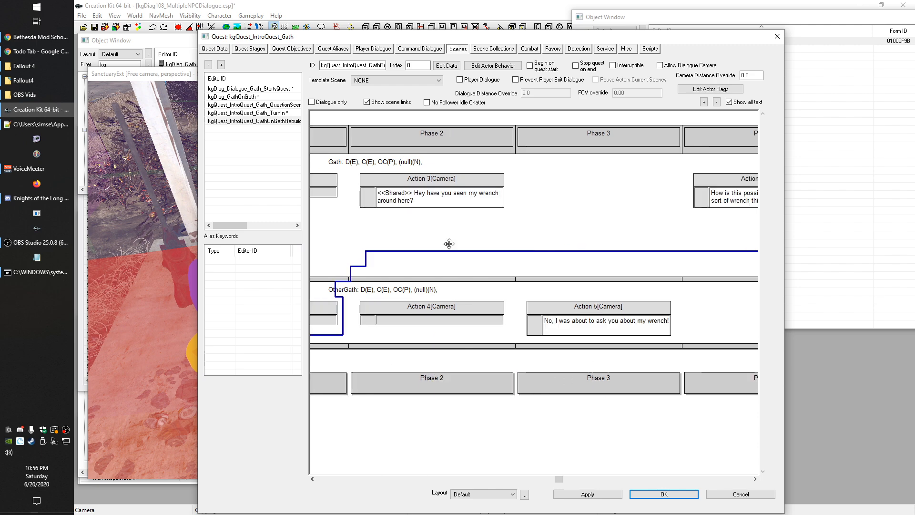
scroll(555, 232, "right", 13)
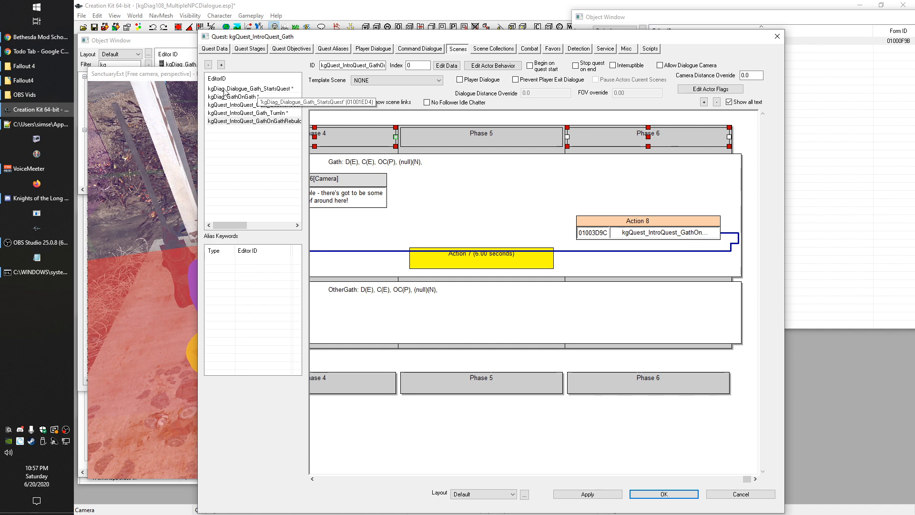
Step: Examine the phases of the kgDiag_Dialogue_Gath_StartsQuest scene from the start greeting through Phase 3: GiveQuest
left_click_drag(433, 210, 793, 220)
left_click_drag(661, 276, 849, 273)
left_click_drag(337, 286, 380, 298)
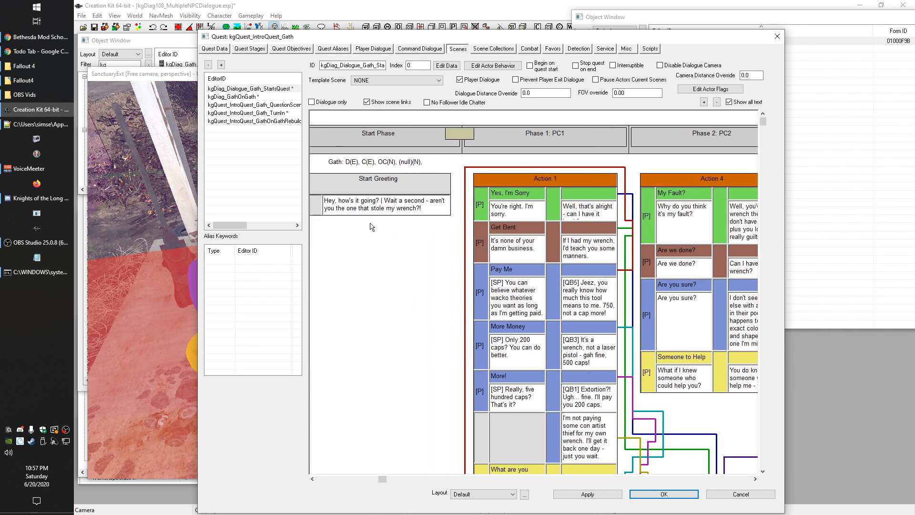
left_click_drag(376, 241, 635, 293)
mouse_move(649, 201)
left_mouse_down()
mouse_move(471, 171)
mouse_move(639, 181)
left_mouse_up()
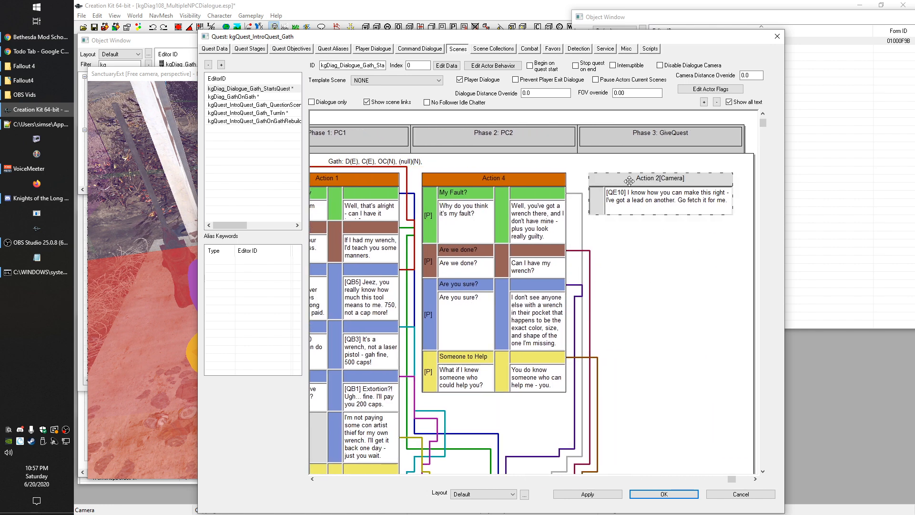
Step: Copy all the start conditions from Phase 6 of the kgDiag_GathOnGath scene
left_click(235, 98)
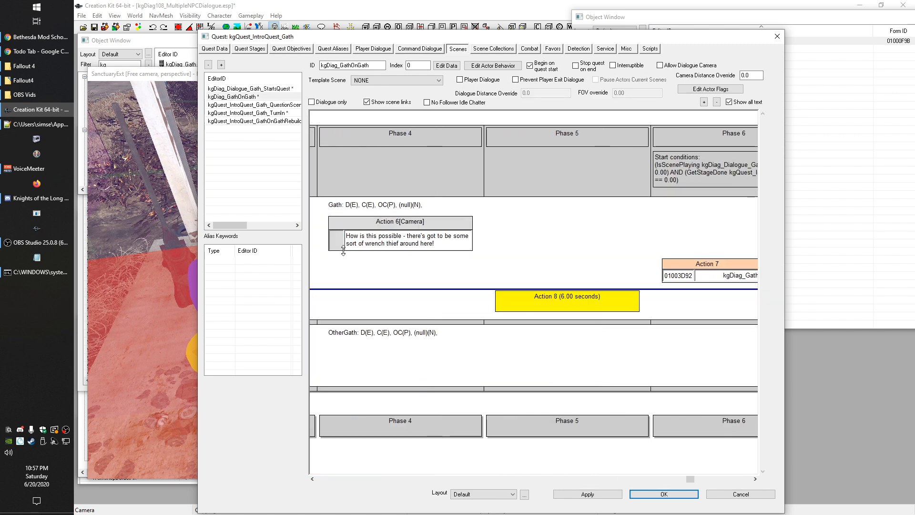
right_click(650, 167)
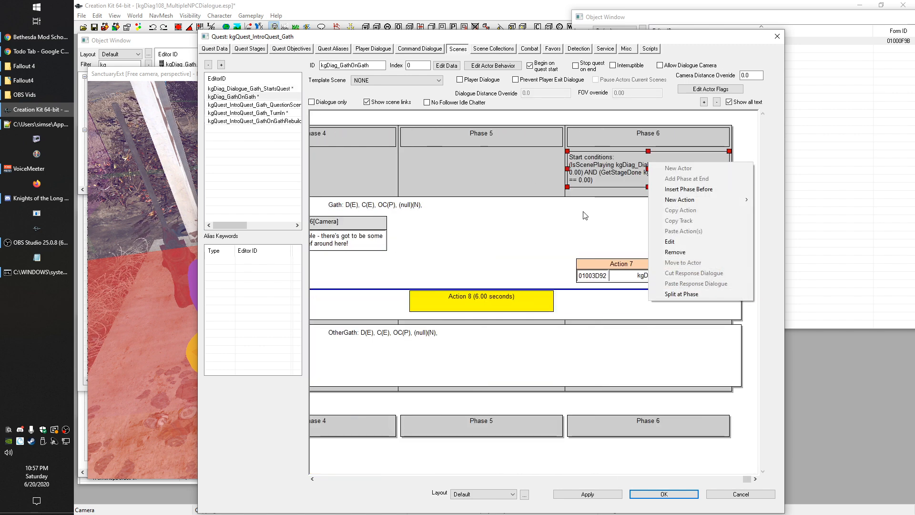
double_click(598, 139)
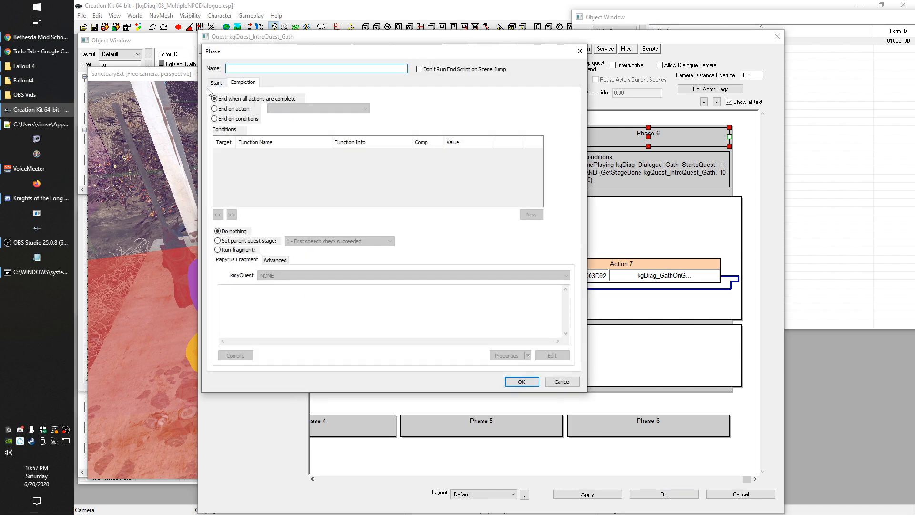
left_click(216, 82)
right_click(267, 153)
left_click(335, 201)
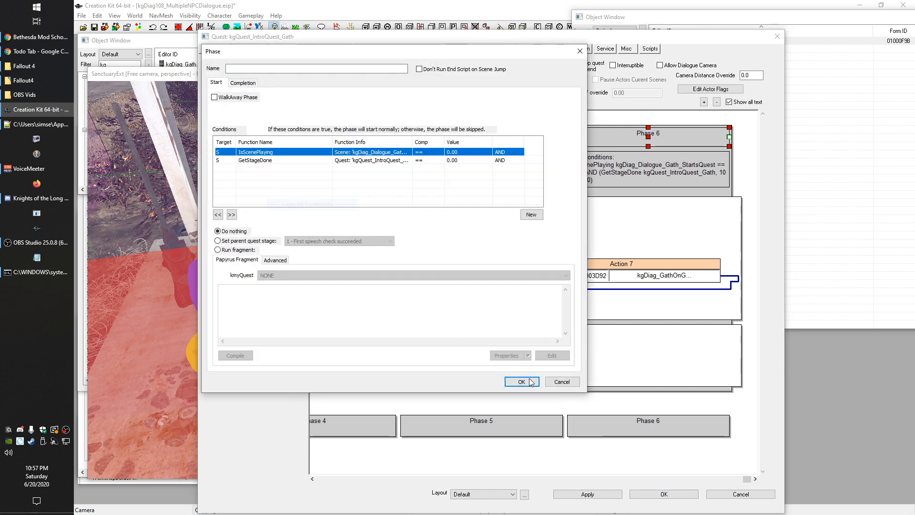
left_click(522, 382)
Step: Paste the copied conditions as the start conditions of Phase 6 in kgQuest_IntroQuest_GathOnGathRebuild
left_click(257, 121)
double_click(630, 136)
left_click(216, 82)
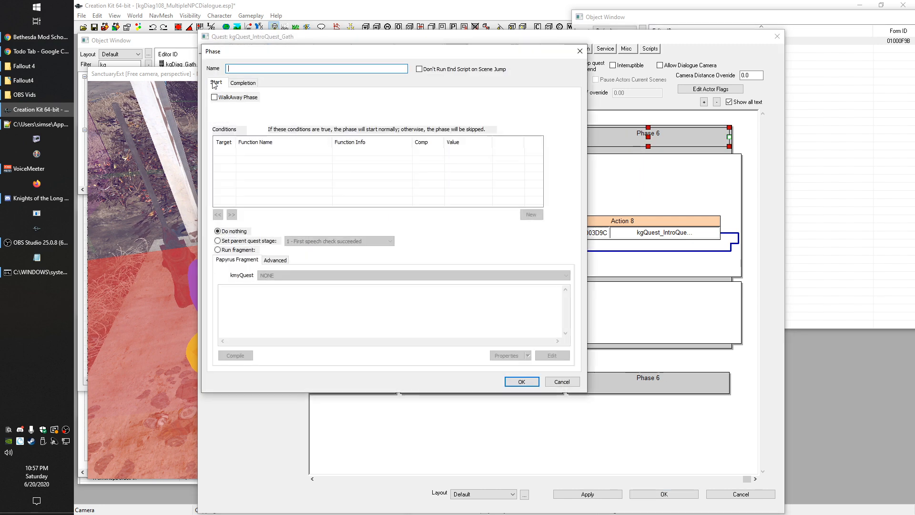
right_click(245, 157)
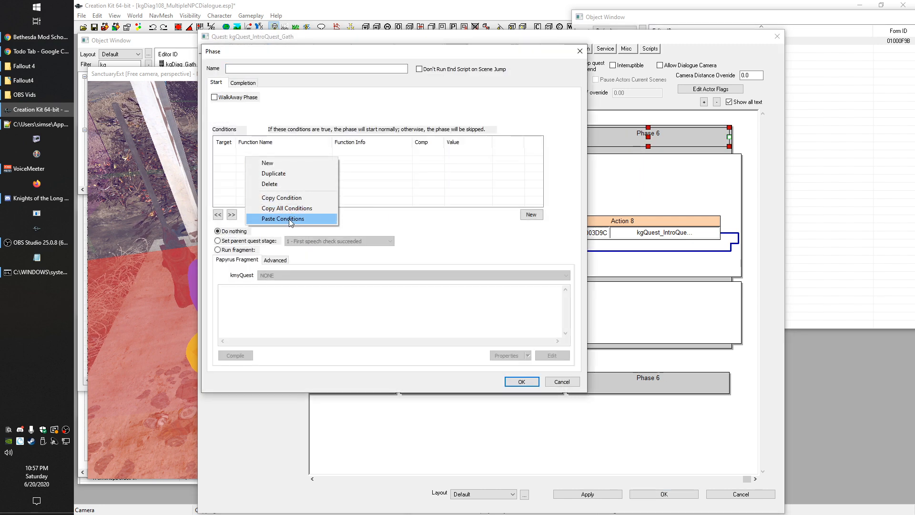
left_click(283, 219)
Step: Examine the scene parameter, comparison and value of the pasted IsScenePlaying condition, leaving its settings as they are
double_click(243, 152)
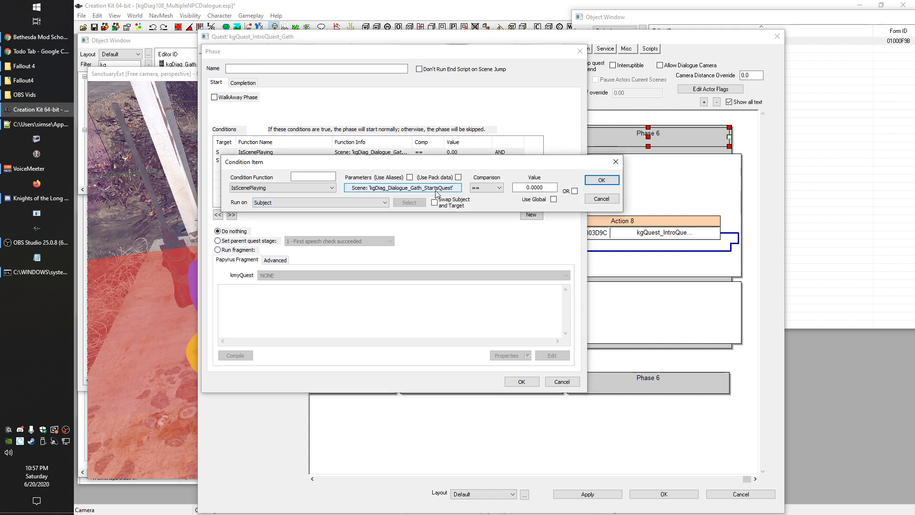
double_click(535, 188)
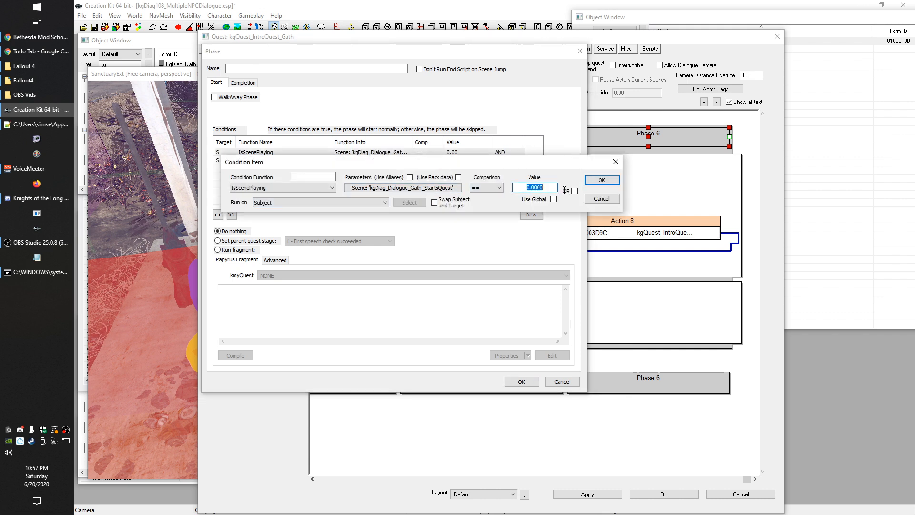
mouse_move(427, 165)
left_mouse_down()
mouse_move(453, 200)
mouse_move(415, 172)
left_mouse_up()
double_click(504, 195)
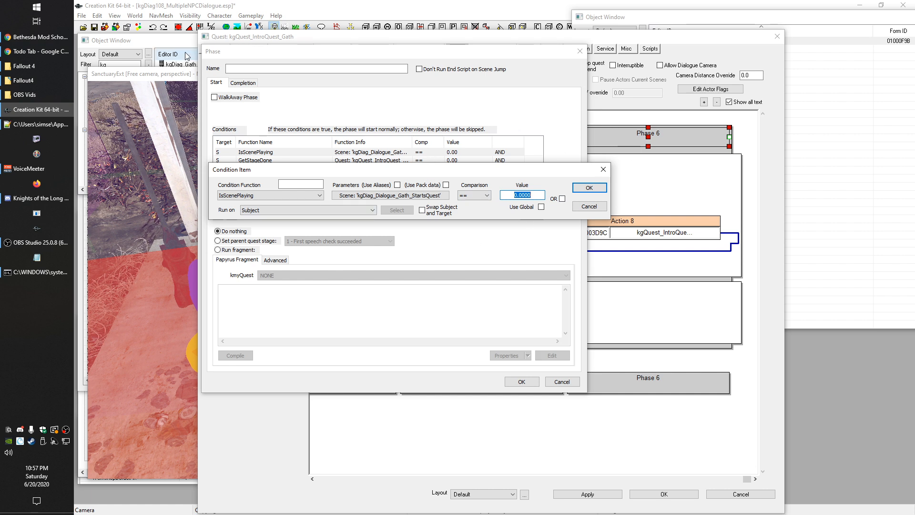
left_click(590, 188)
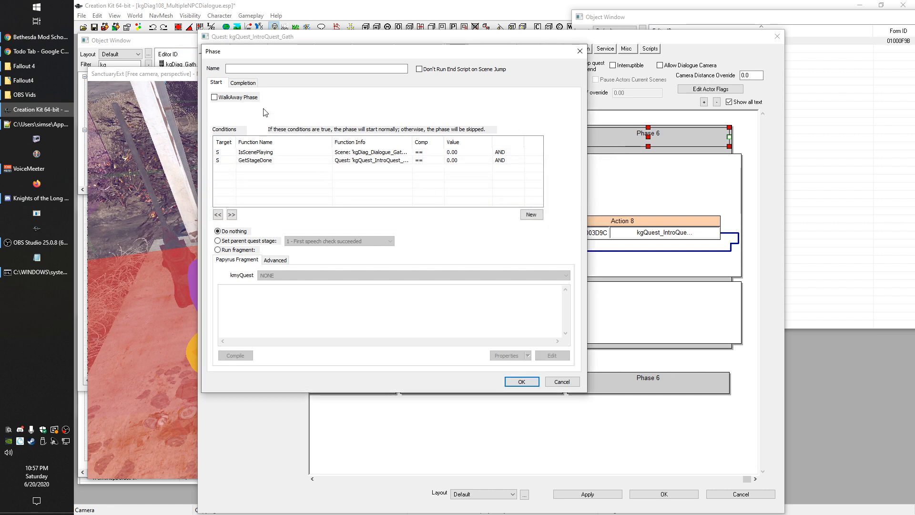
Step: Widen the Function Info column of the Phase 6 start conditions to show the full scene and quest stage parameters
left_click_drag(286, 51, 463, 215)
left_click_drag(533, 215, 427, 109)
left_click(433, 218)
left_click(442, 245)
left_click(428, 210)
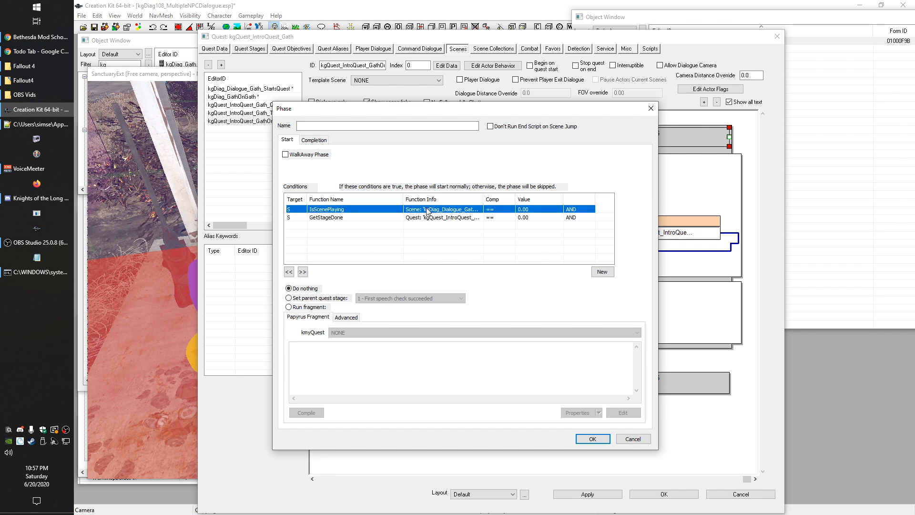
left_click_drag(484, 198, 518, 197)
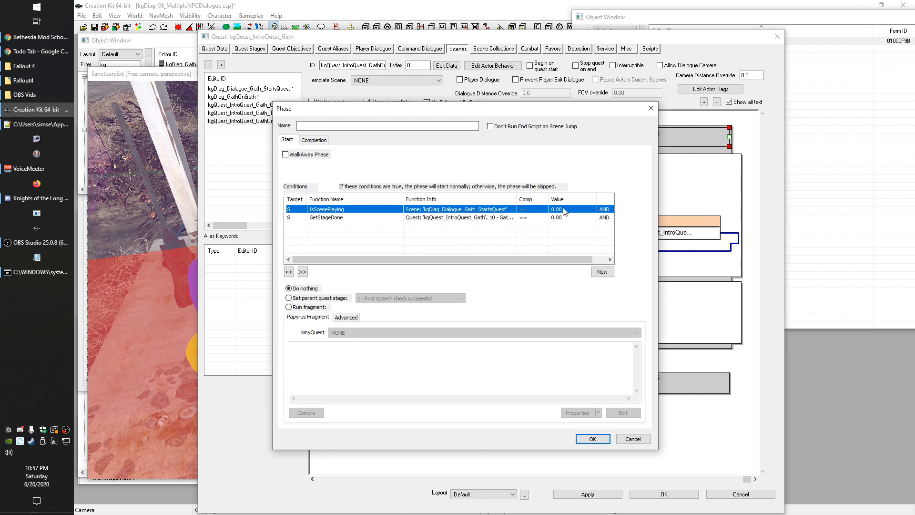
left_click_drag(517, 199, 557, 198)
left_click(355, 218)
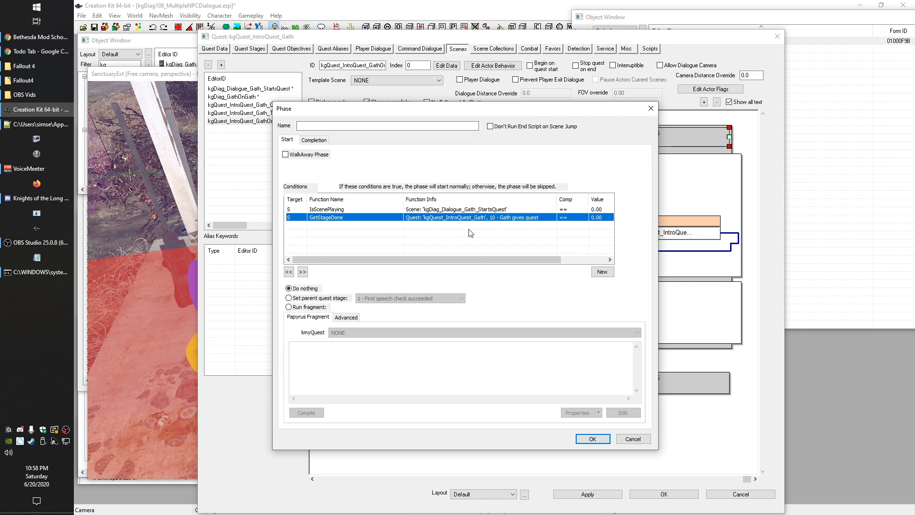
Step: Check the parameters, comparisons and values of the IsScenePlaying and GetStageDone conditions and confirm the Phase 6 settings
left_click_drag(540, 259, 585, 259)
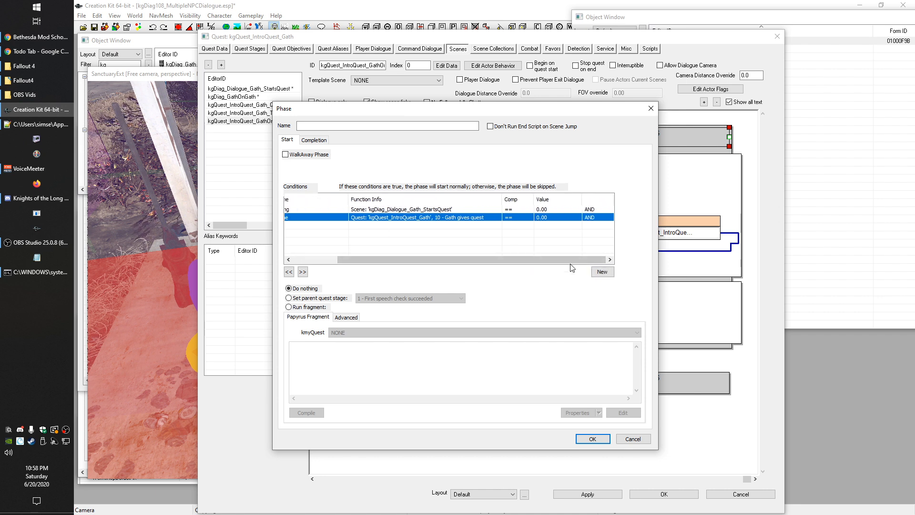
left_click(416, 209)
left_click(425, 218)
left_click(417, 208)
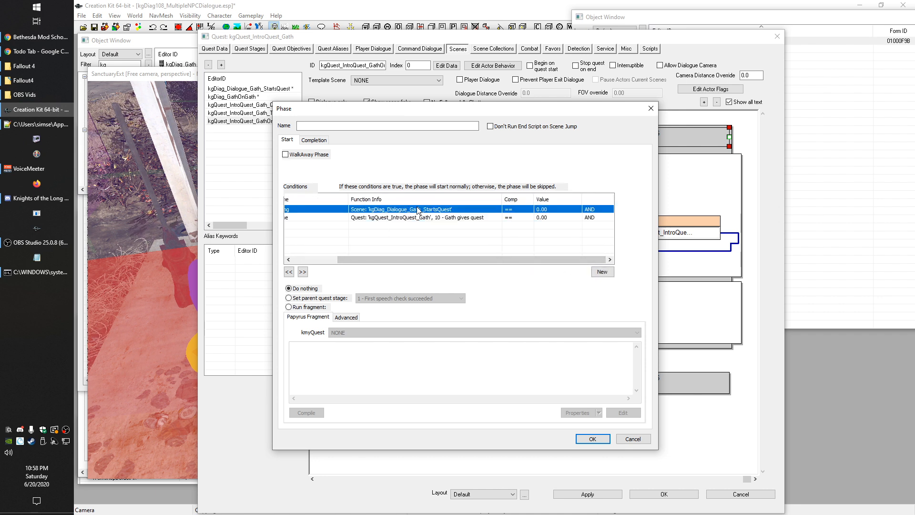
left_click(450, 218)
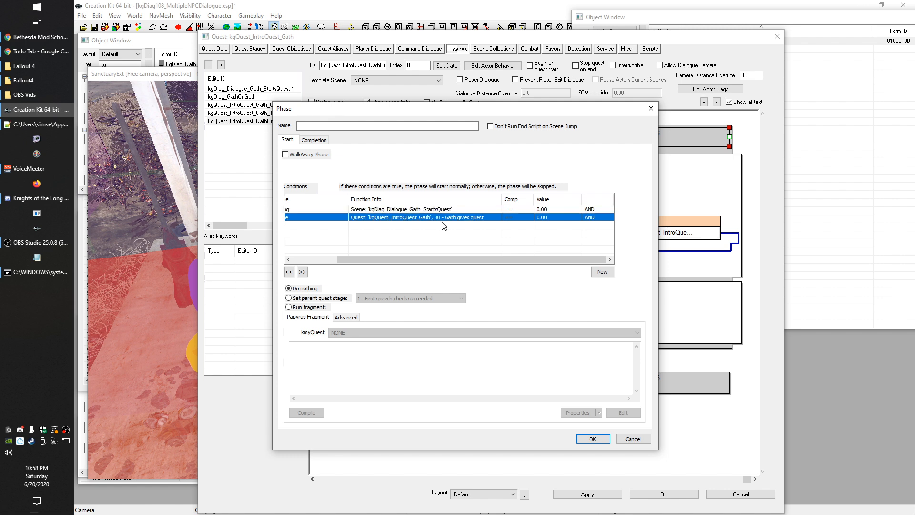
left_click_drag(382, 257, 342, 258)
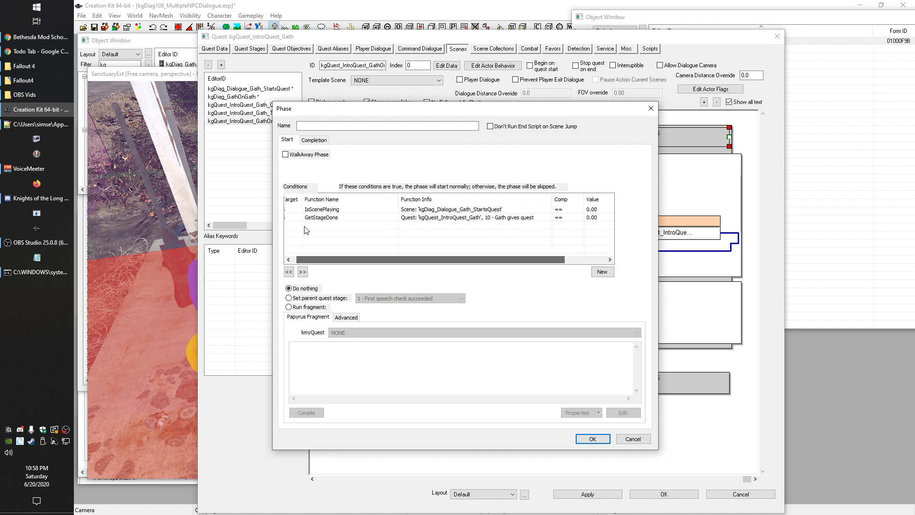
left_click_drag(460, 260, 628, 258)
left_click(545, 218)
left_click(542, 209)
left_click(549, 219)
left_click(593, 439)
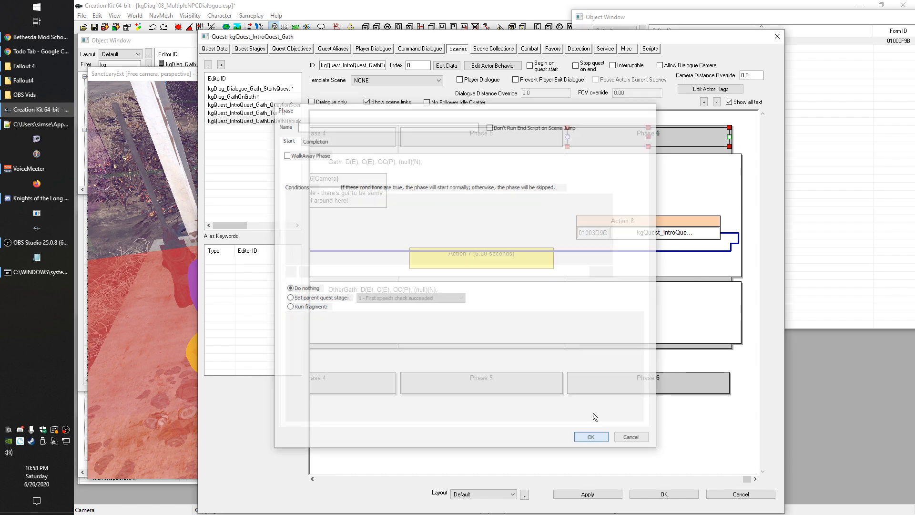
Step: Examine the Phase 6 start conditions in the scene layout and trace the scene link back towards Phase 1
left_click(693, 182)
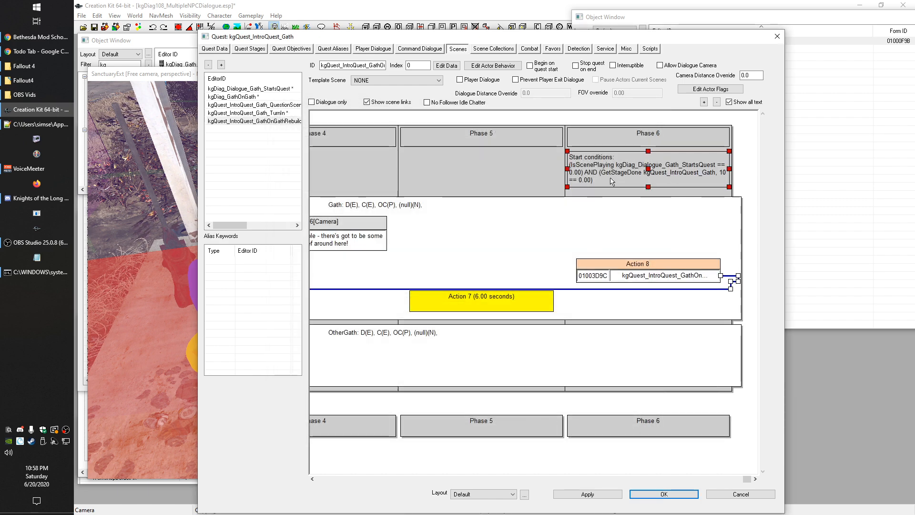
left_click(345, 116)
left_click(710, 170)
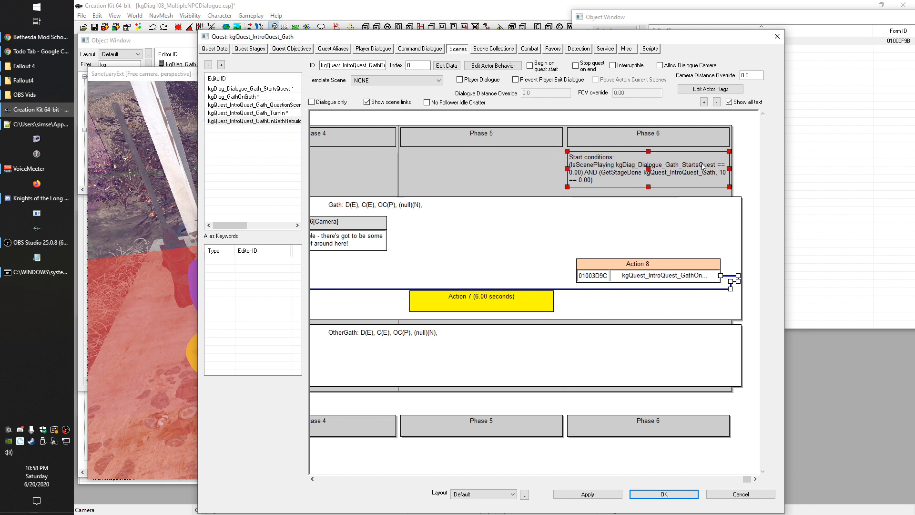
left_click_drag(614, 222, 629, 223)
left_click(587, 174)
left_click(574, 166)
left_click(587, 214)
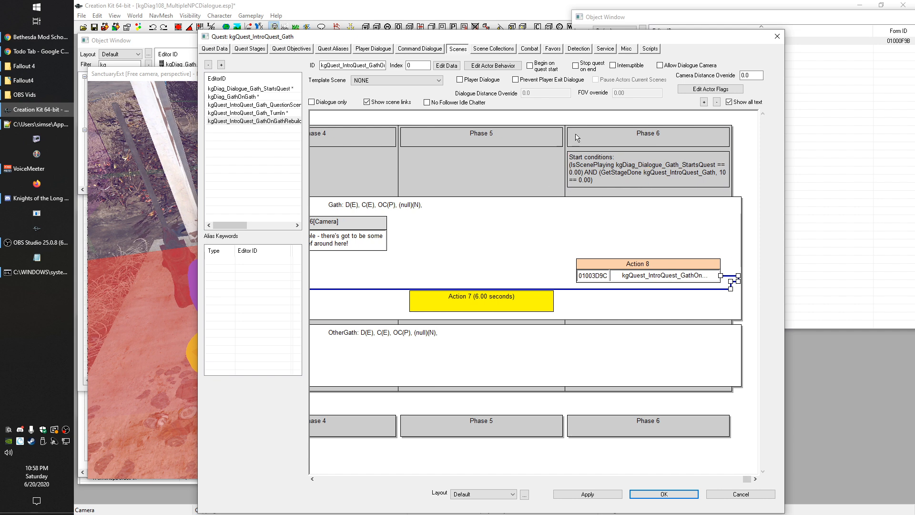
left_click(490, 139)
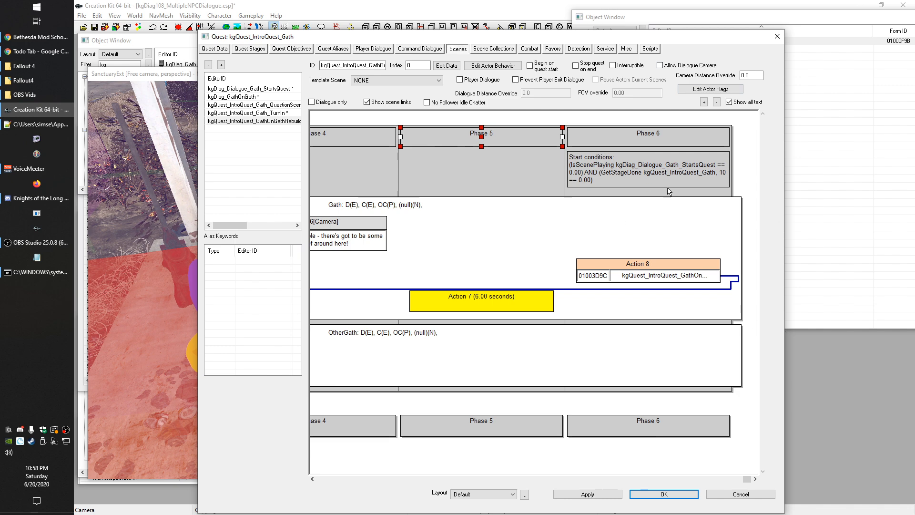
scroll(505, 223, "left", 5)
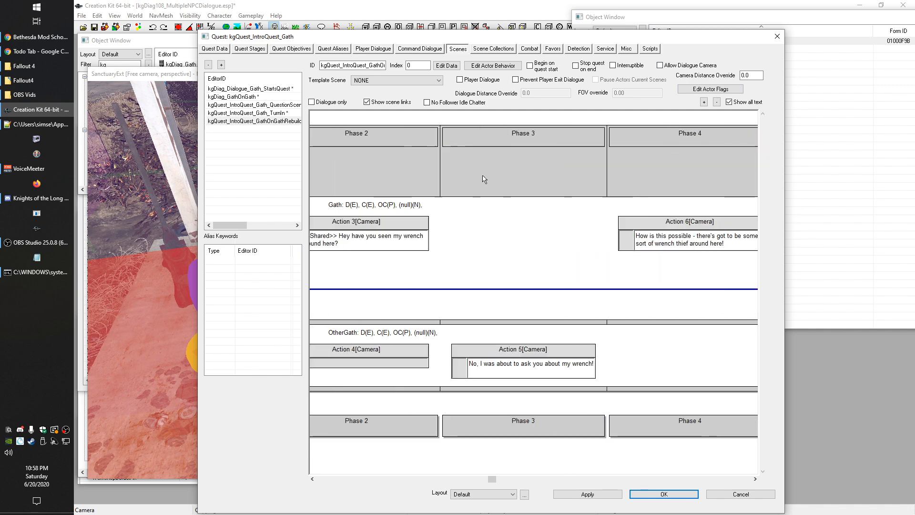
scroll(553, 201, "left", 1)
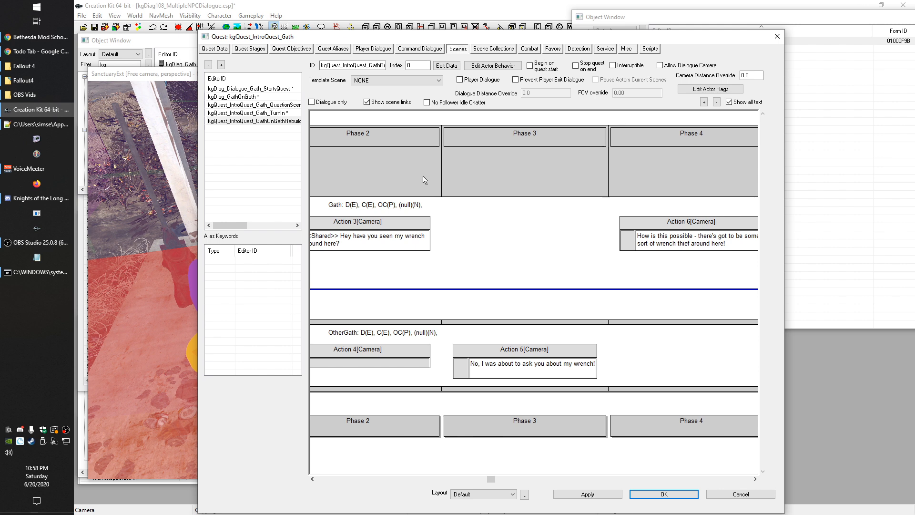
scroll(548, 276, "left", 5)
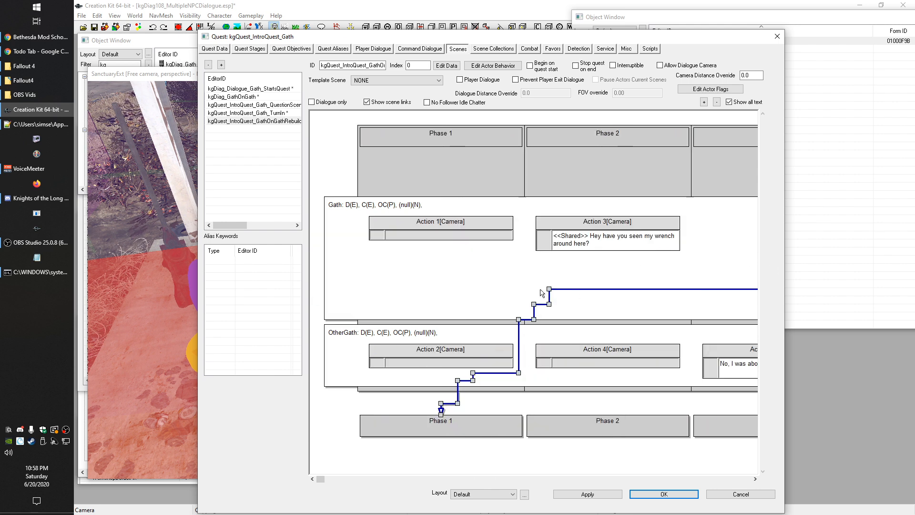
Step: Set the kgQuest_IntroQuest_GathOnGathRebuild scene to begin on quest start
left_click(438, 223)
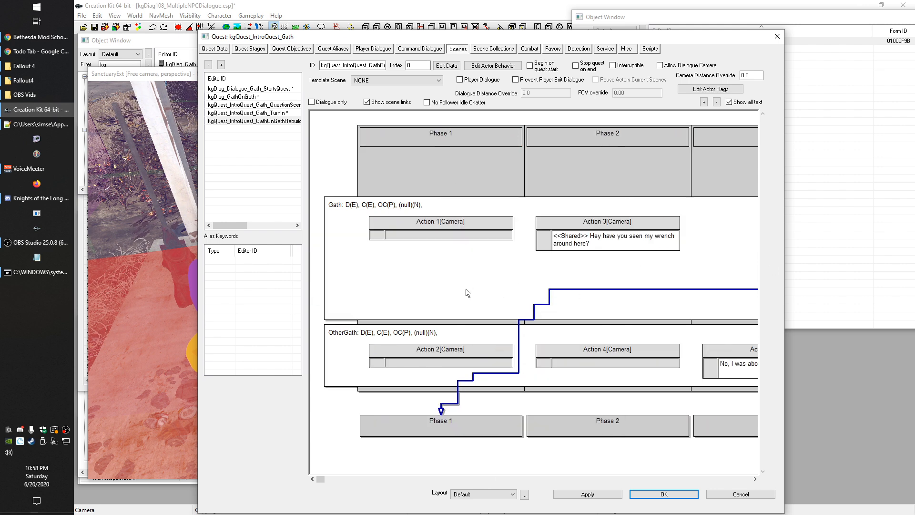
left_click(549, 139)
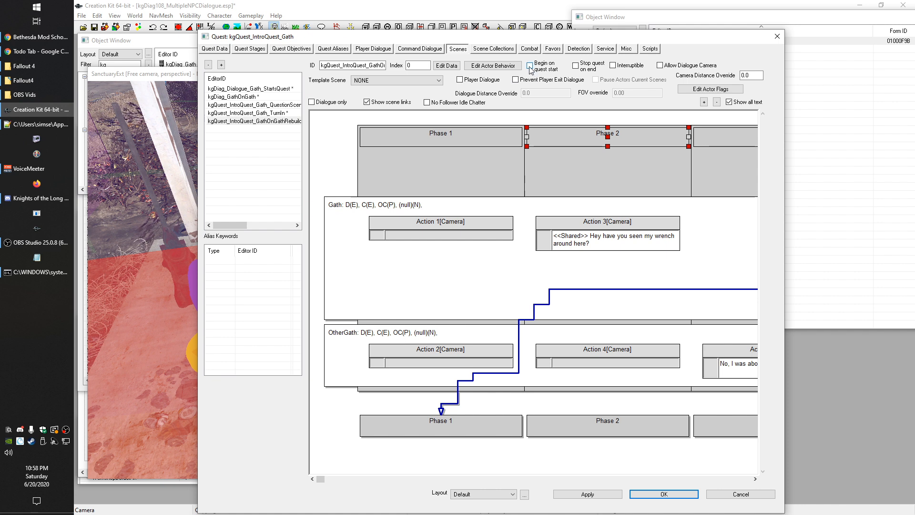
left_click(530, 66)
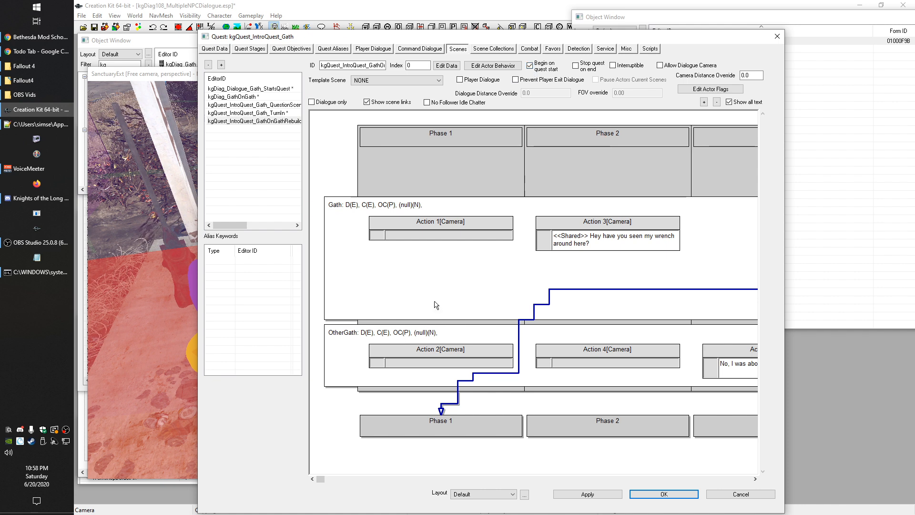
Step: Check the quest's general data, including its start option, and its aliases, and return to the scenes
left_click(216, 49)
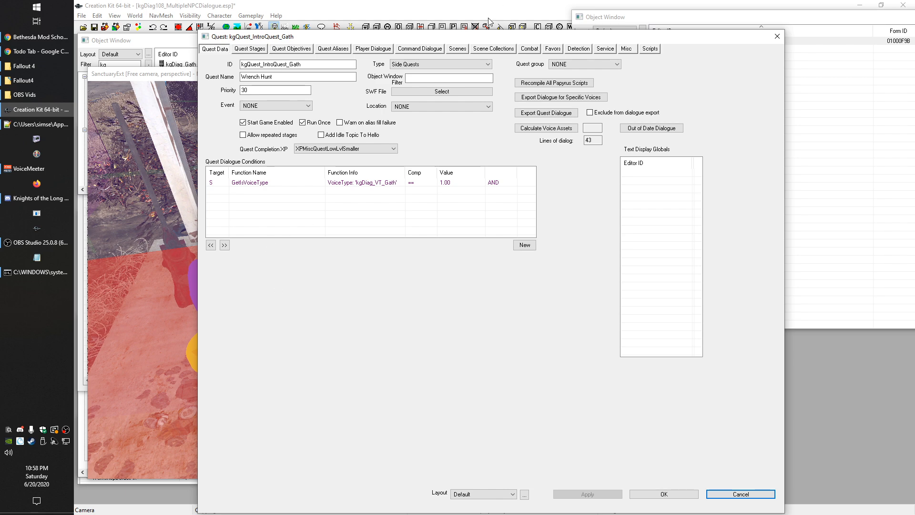
left_click(336, 48)
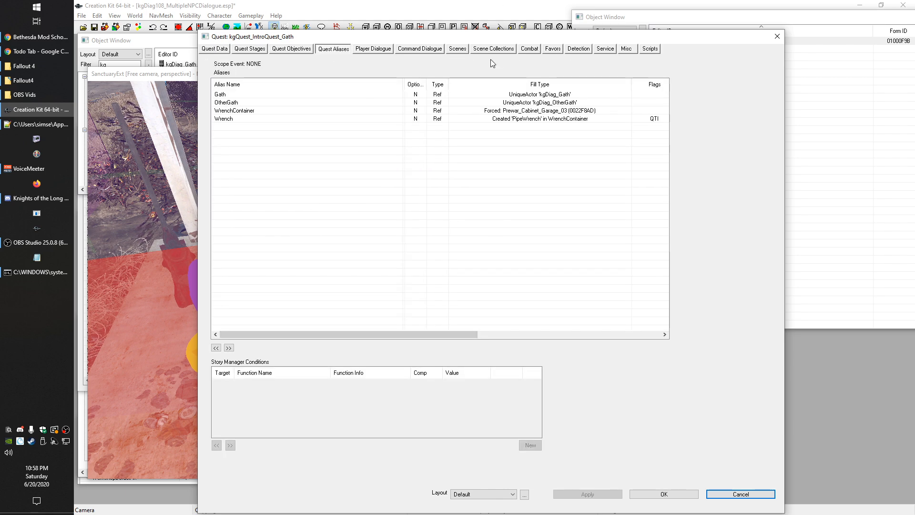
left_click(458, 49)
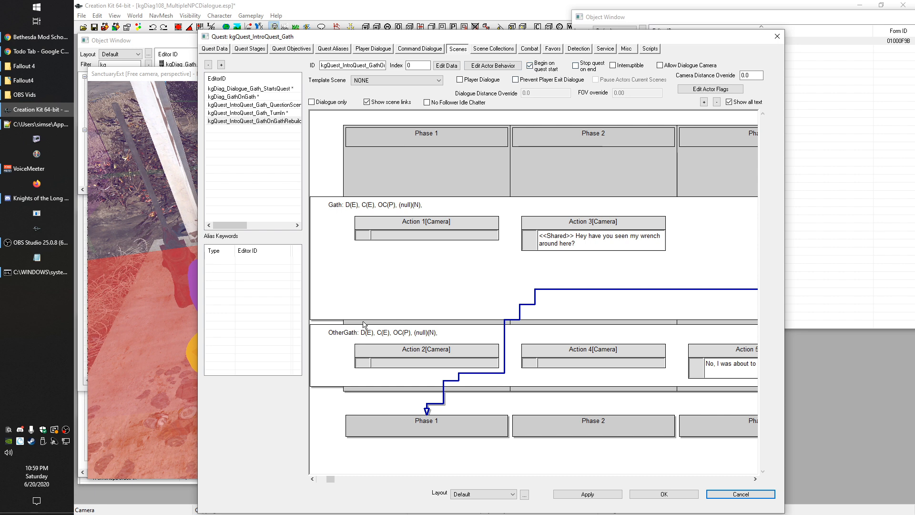
Step: Stop kgQuest_IntroQuest_GathOnGathRebuild from beginning on quest start and return to the original kgDiag_GathOnGath scene
left_click(236, 97)
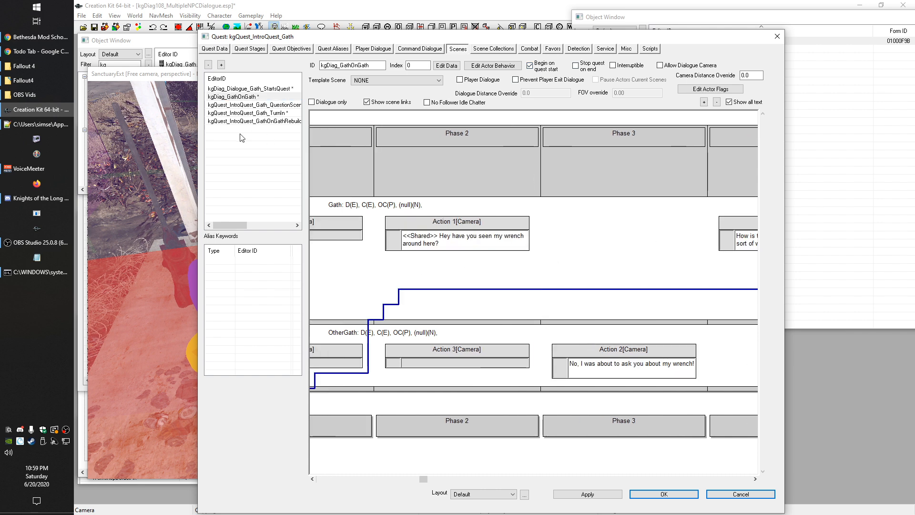
left_click(267, 122)
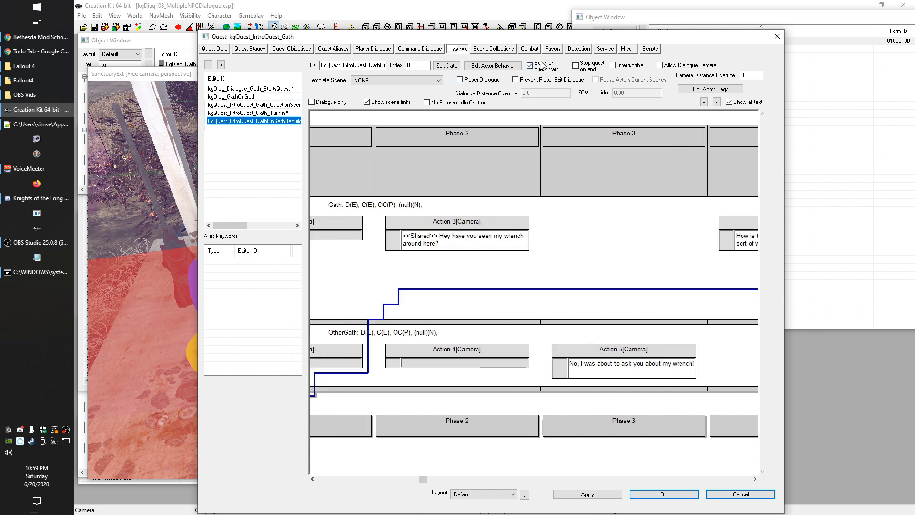
left_click(235, 97)
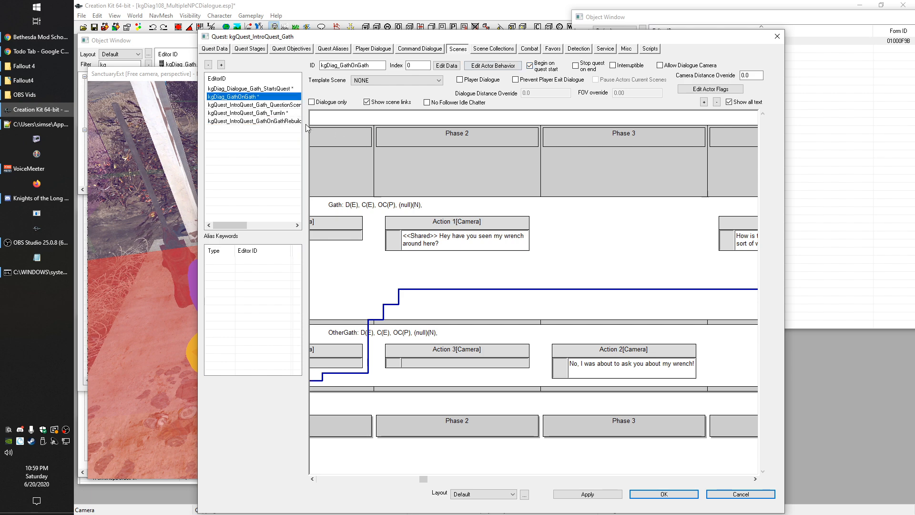
Step: Examine the later phases of kgDiag_GathOnGath, including the timer and the start conditions and scene action of Phase 6
left_click_drag(700, 239, 451, 225)
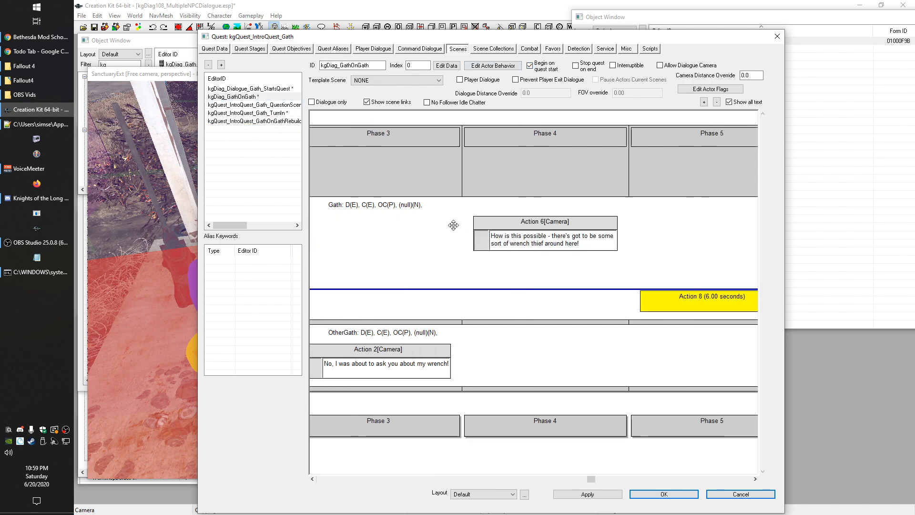
left_click_drag(639, 277, 520, 274)
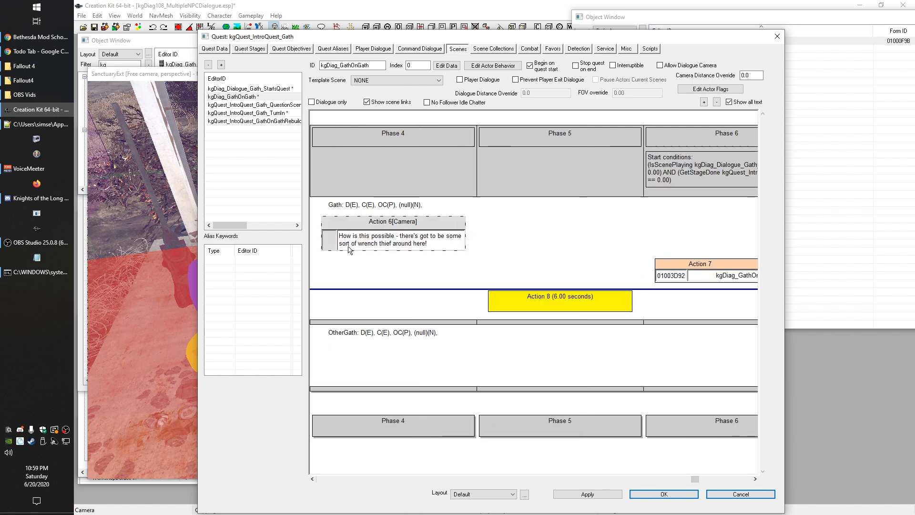
left_click_drag(637, 241, 405, 243)
left_click(618, 186)
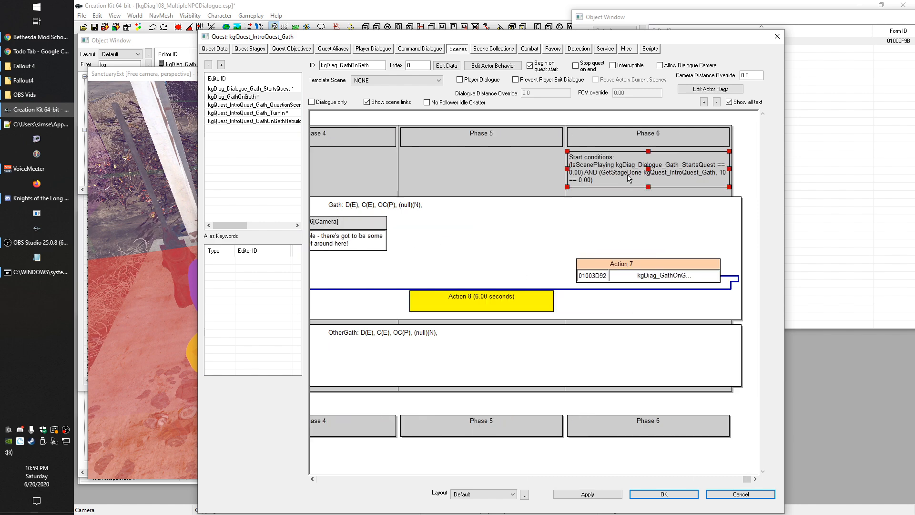
left_click_drag(495, 240, 695, 293)
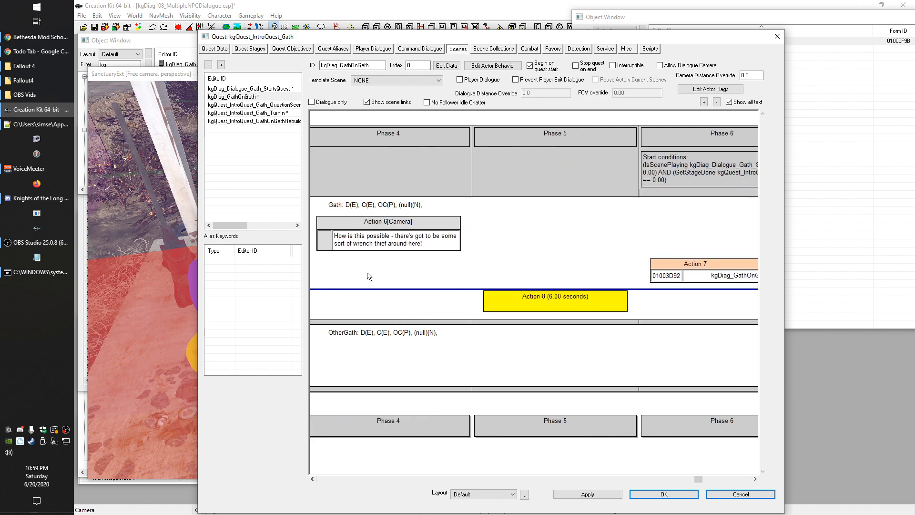
left_click_drag(367, 281, 519, 256)
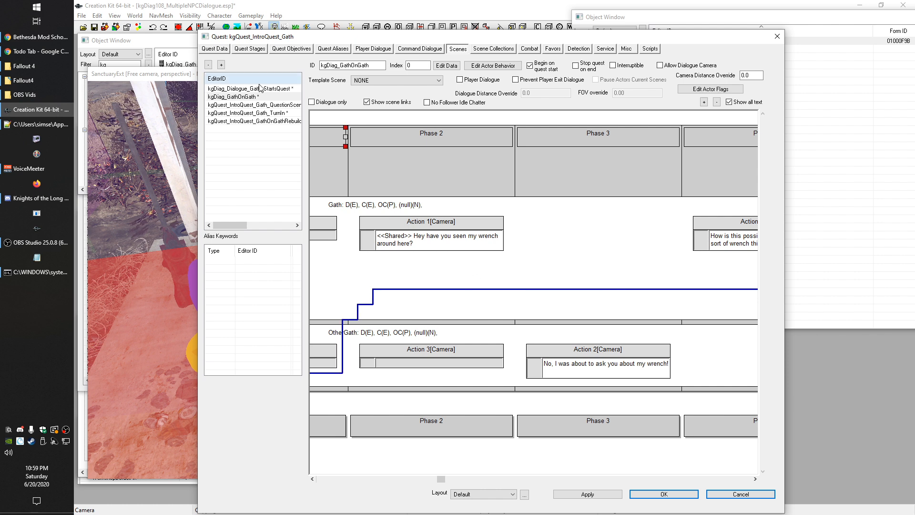
Step: Compare the phases and actions of kgQuest_IntroQuest_GathOnGathRebuild with the original, through to its Phase 6 start conditions
left_click(267, 121)
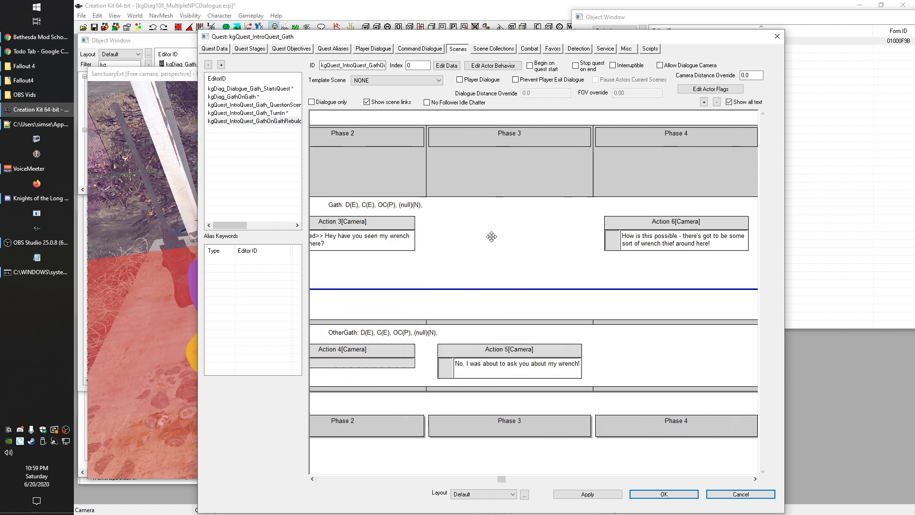
left_click(248, 96)
left_click(267, 121)
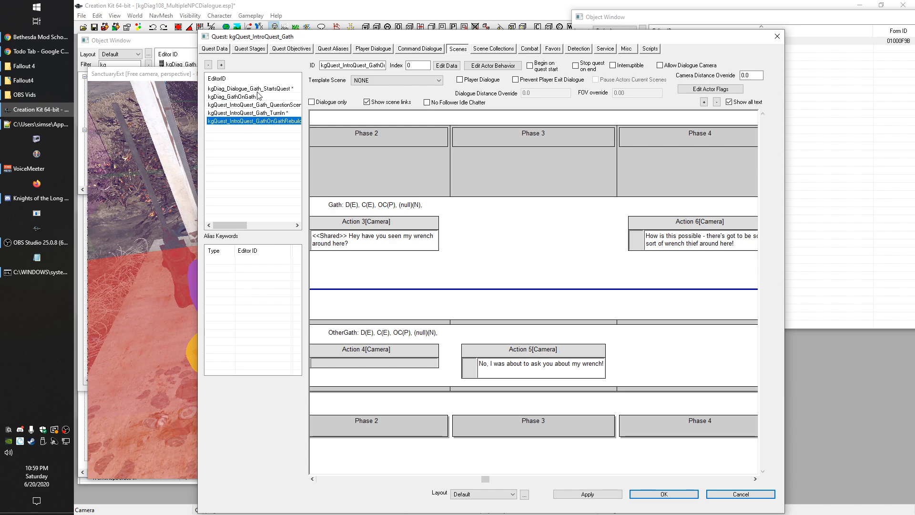
left_click(261, 122)
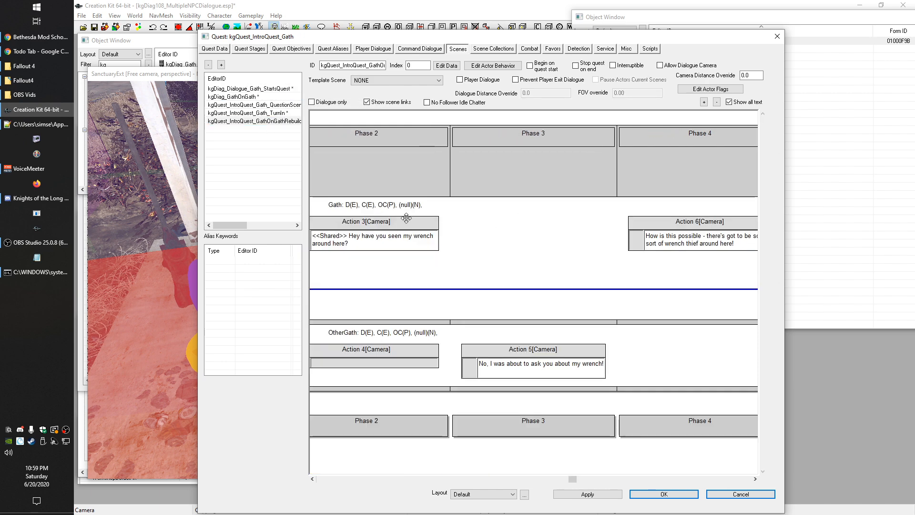
scroll(446, 162, "right", 5)
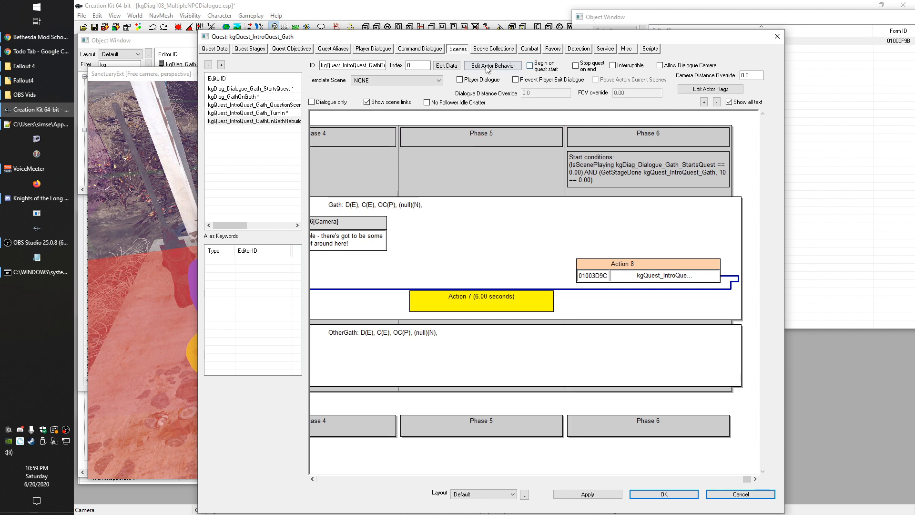
Step: Review the dialogue exchange between Gath and OtherGath across Phases 1 to 5 of kgDiag_GathOnGath
left_click(247, 97)
scroll(460, 204, "left", 6)
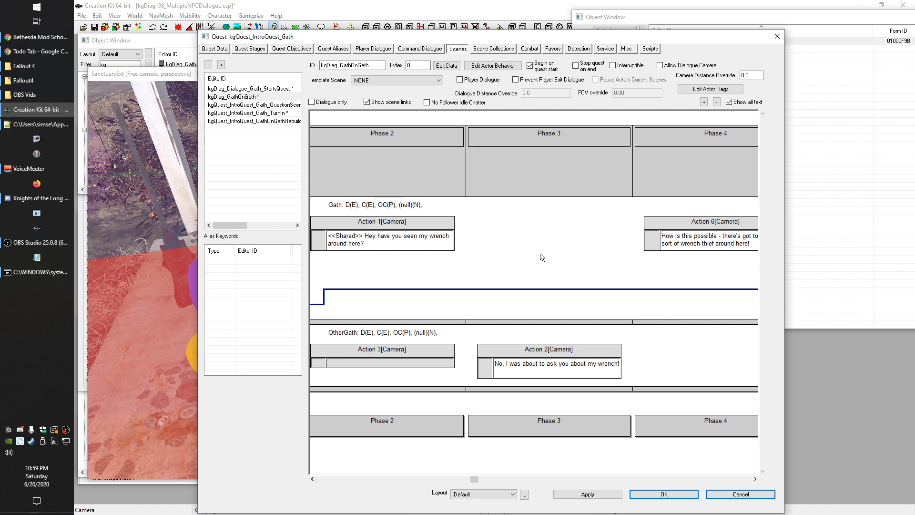
scroll(596, 262, "left", 2)
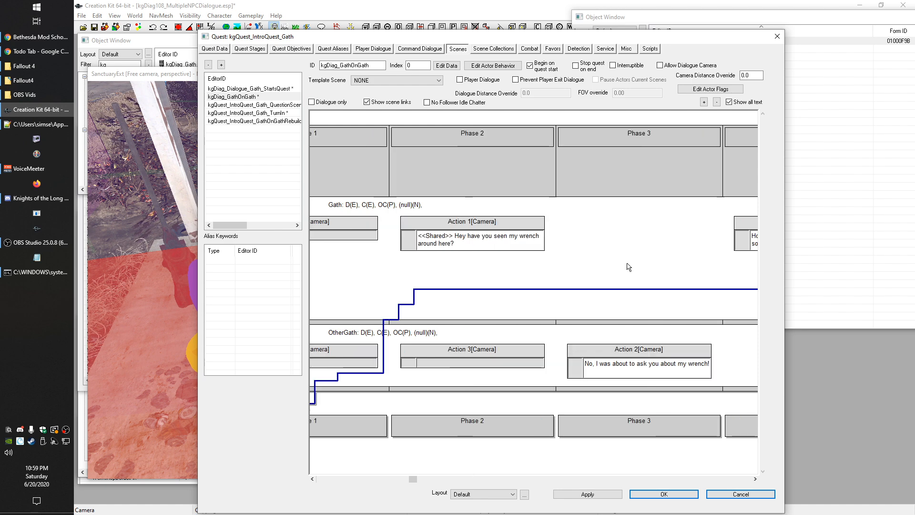
scroll(620, 267, "right", 3)
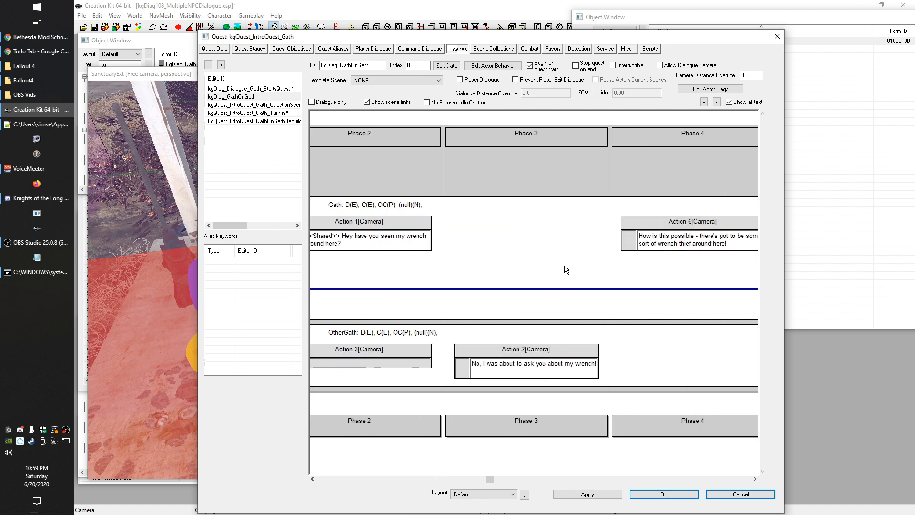
scroll(554, 267, "right", 5)
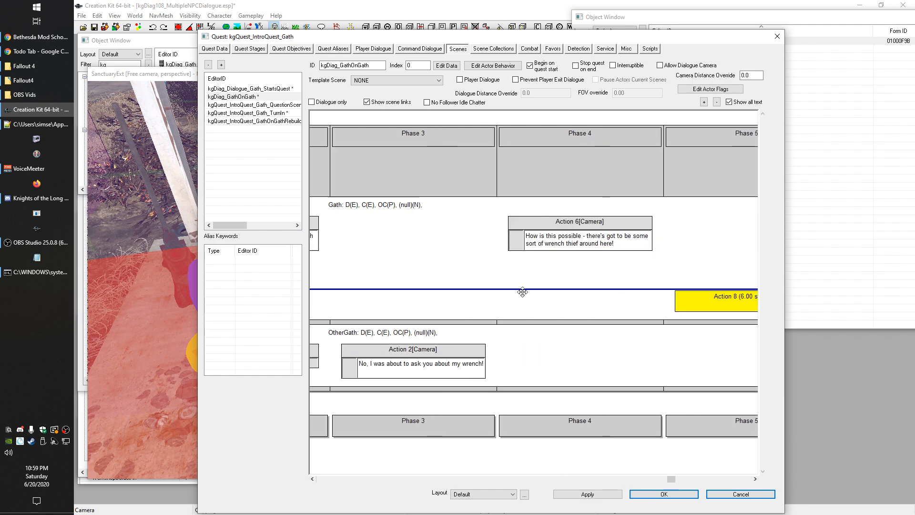
scroll(486, 266, "left", 4)
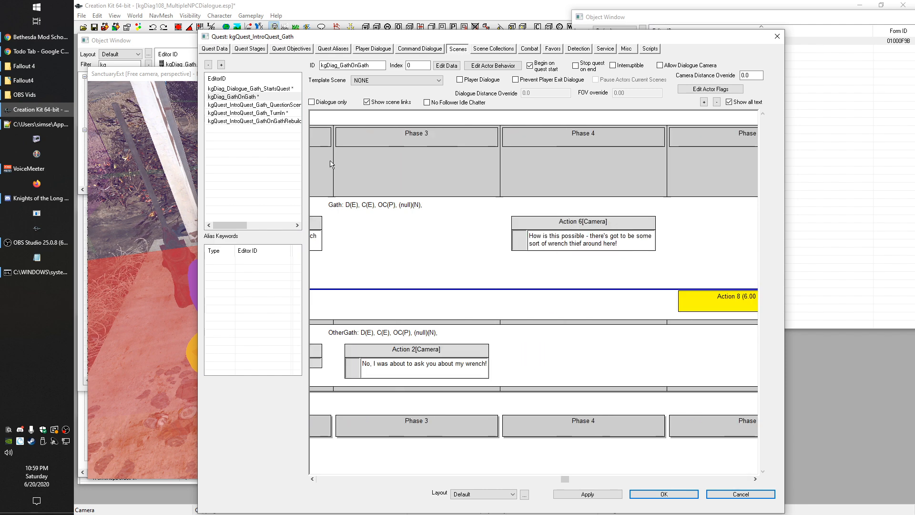
Step: Add OtherGath as a new actor in the kgDiag_Dialogue_Gath_StartsQuest scene
left_click(267, 88)
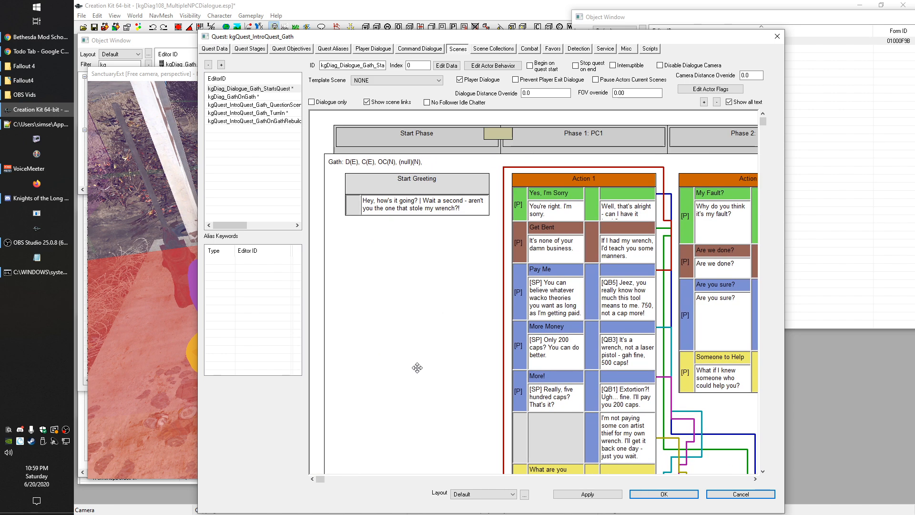
scroll(374, 271, "down", 3)
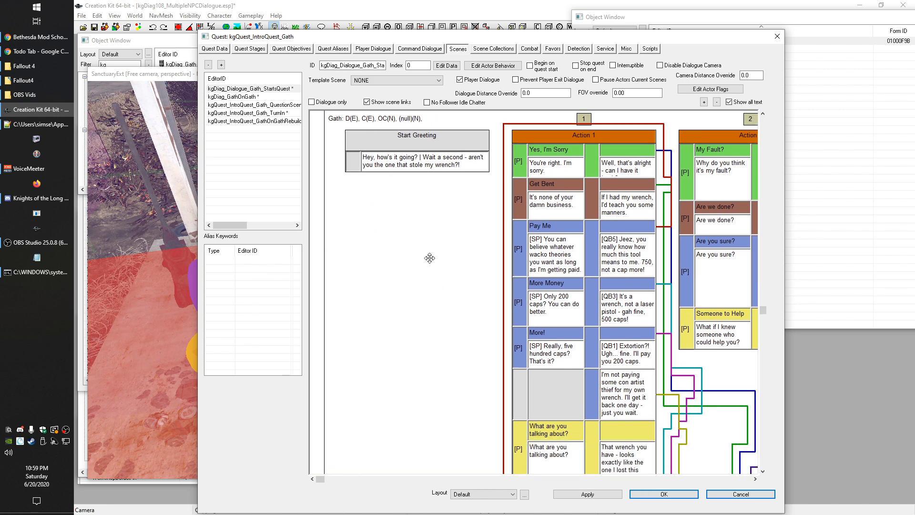
right_click(314, 289)
left_click(327, 295)
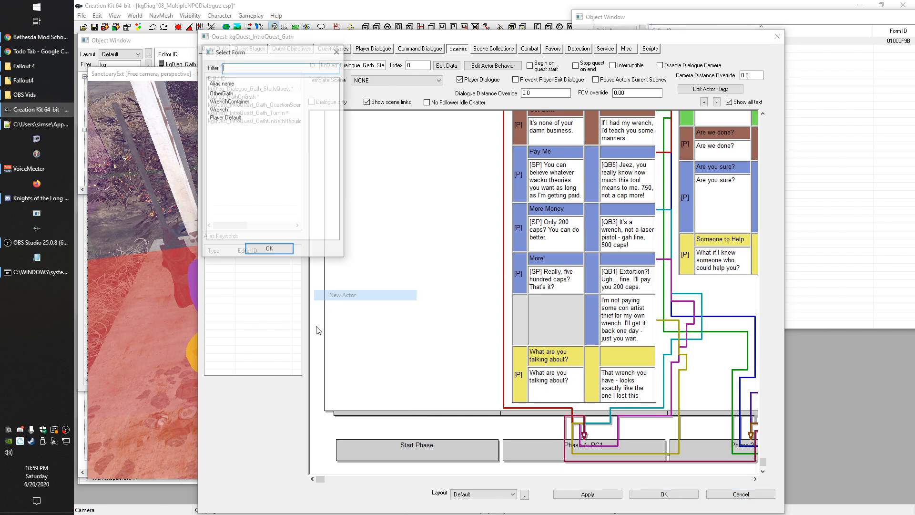
double_click(220, 96)
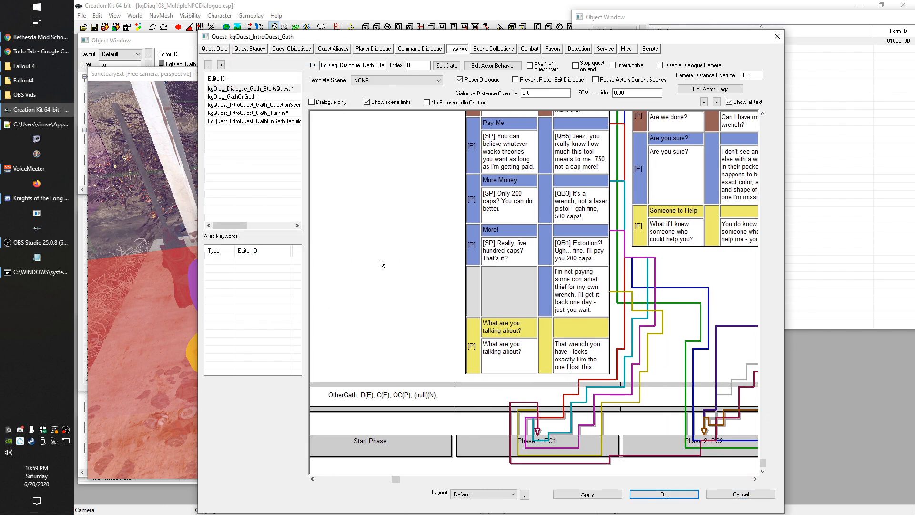
left_click(491, 457)
Step: Insert a new phase before the GiveQuest phase of the kgDiag_Dialogue_Gath_StartsQuest scene
middle_click_drag(409, 333, 365, 423)
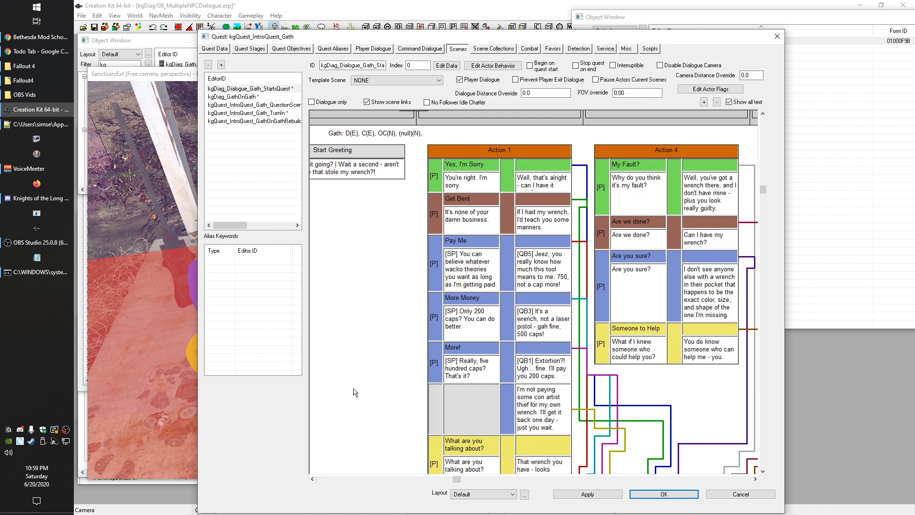
middle_click_drag(368, 311, 306, 305)
middle_click_drag(725, 342, 627, 257)
scroll(677, 253, "up", 3)
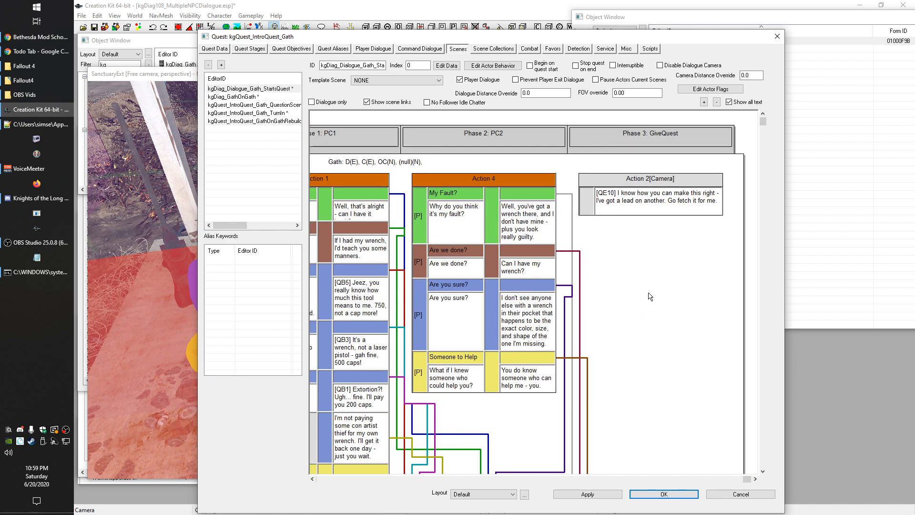
right_click(668, 136)
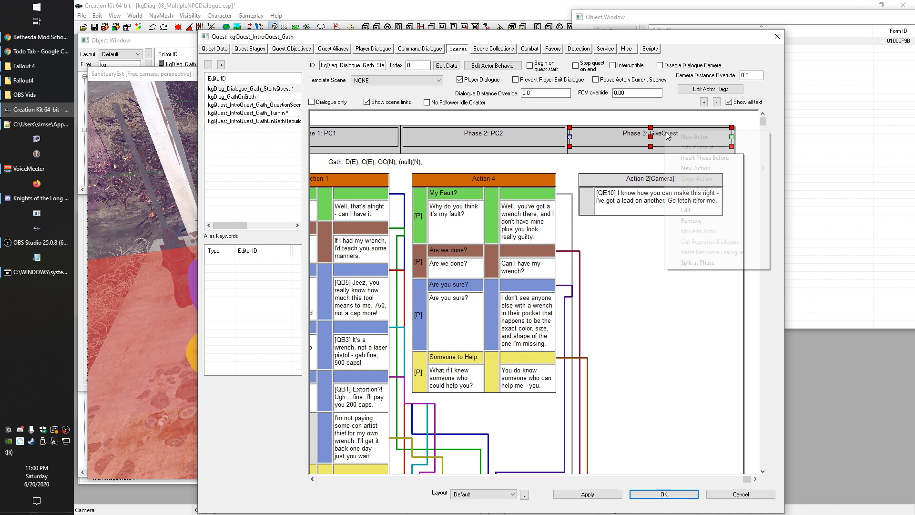
left_click(711, 158)
Step: Create a dialogue action for OtherGath in the new Phase 3 with Face Target, Headtrack Player and Keep Target on Action End enabled
middle_click_drag(634, 333, 662, 316)
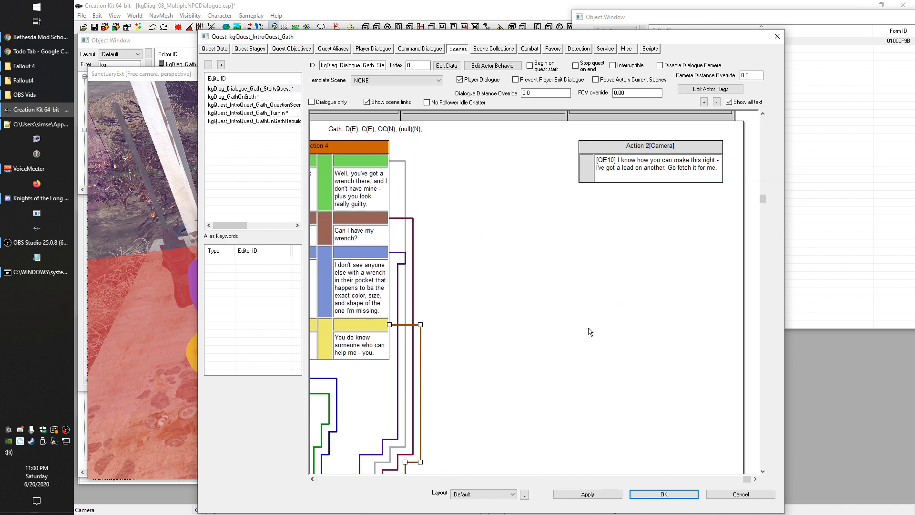
scroll(586, 253, "down", 5)
right_click(507, 404)
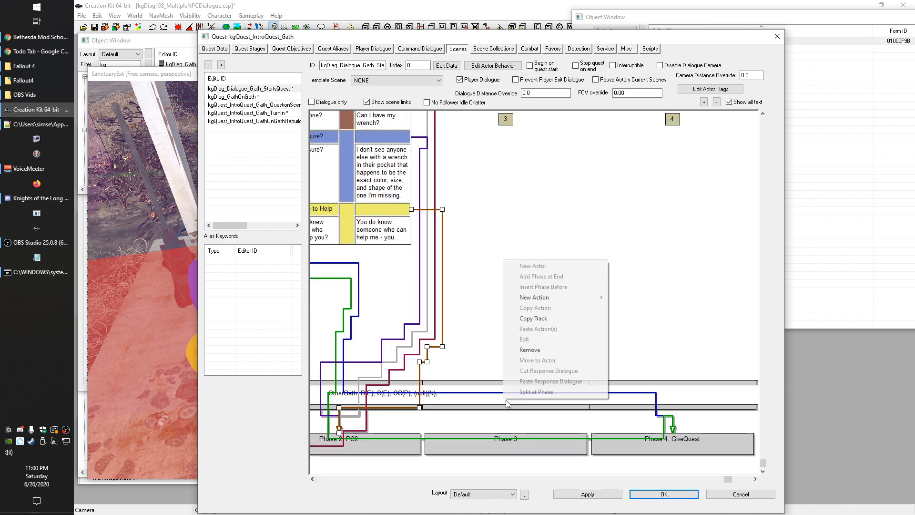
mouse_move(553, 297)
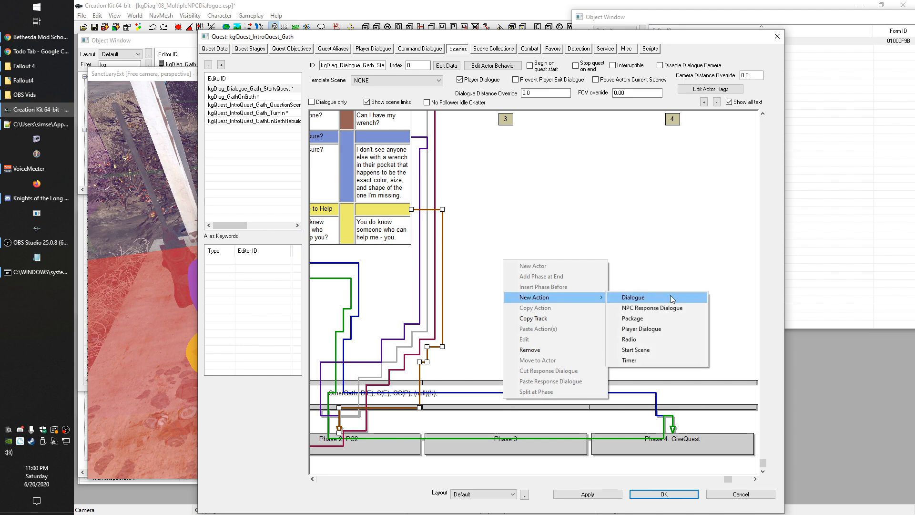
left_click(645, 301)
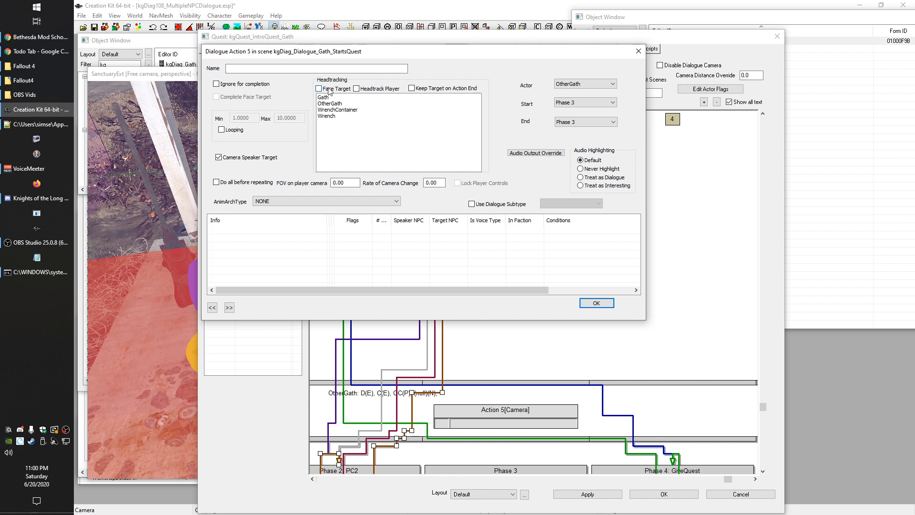
left_click(369, 91)
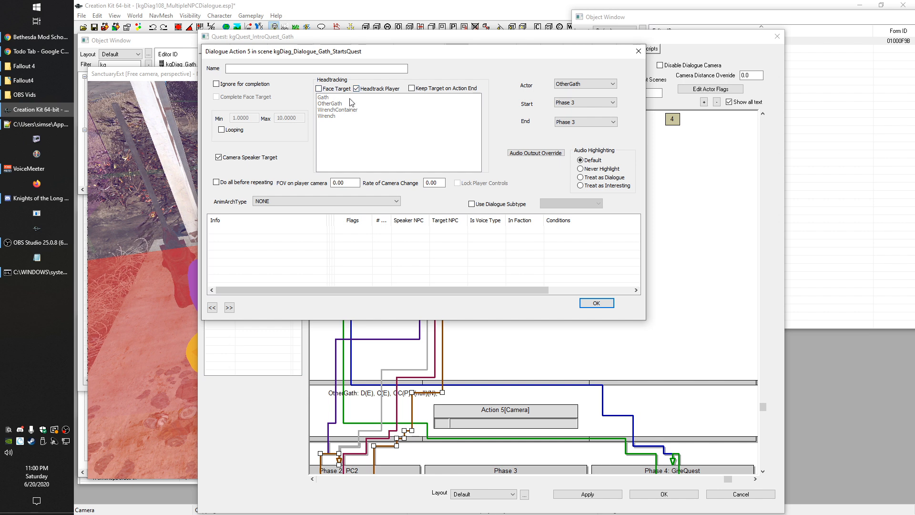
left_click(334, 89)
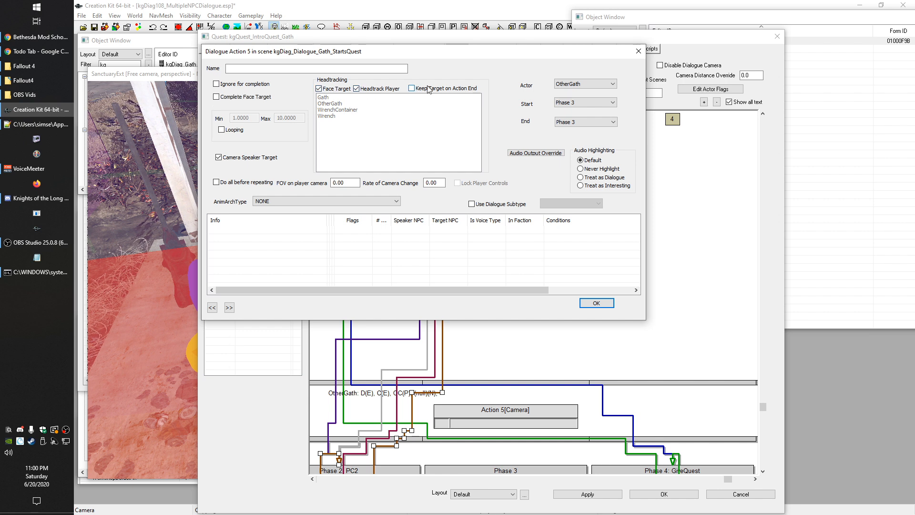
left_click(603, 303)
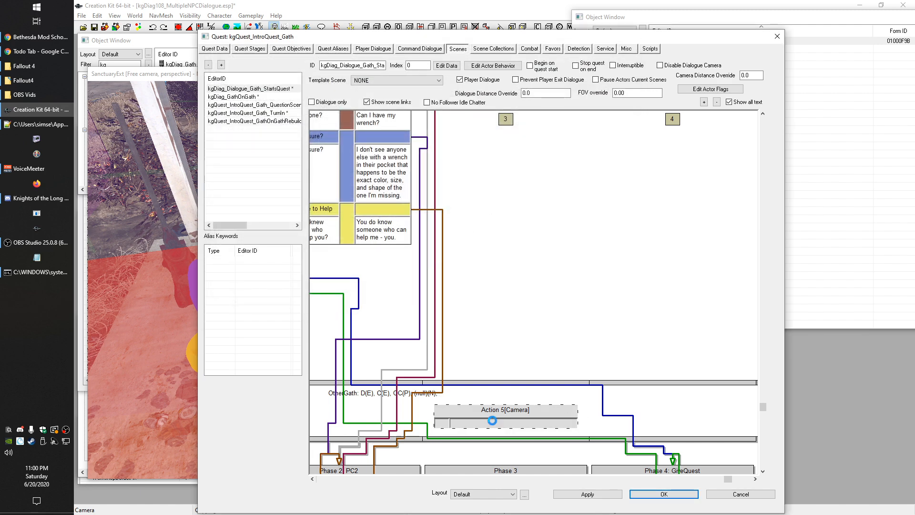
Step: Add the response "This guy's a liar if I've ever seen one!" with the Angry face archetype to OtherGath's Phase 3 dialogue action
double_click(494, 424)
right_click(258, 231)
left_click(269, 236)
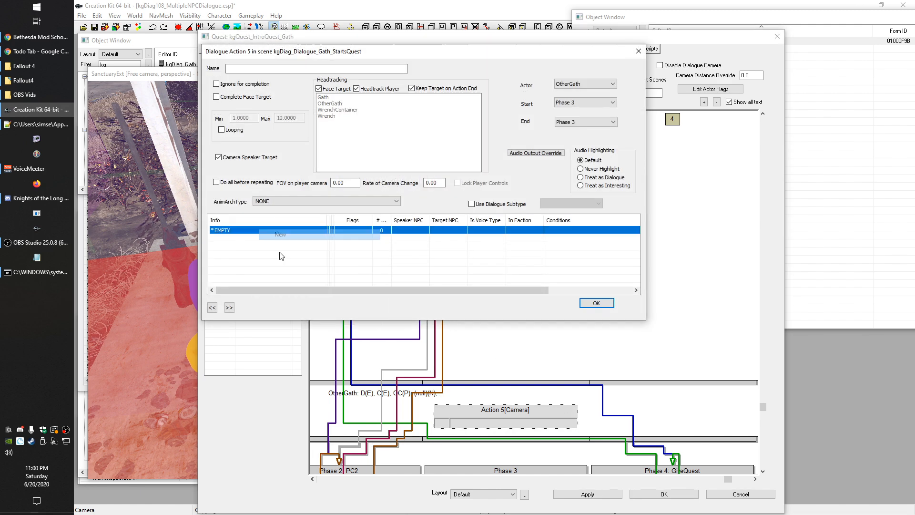
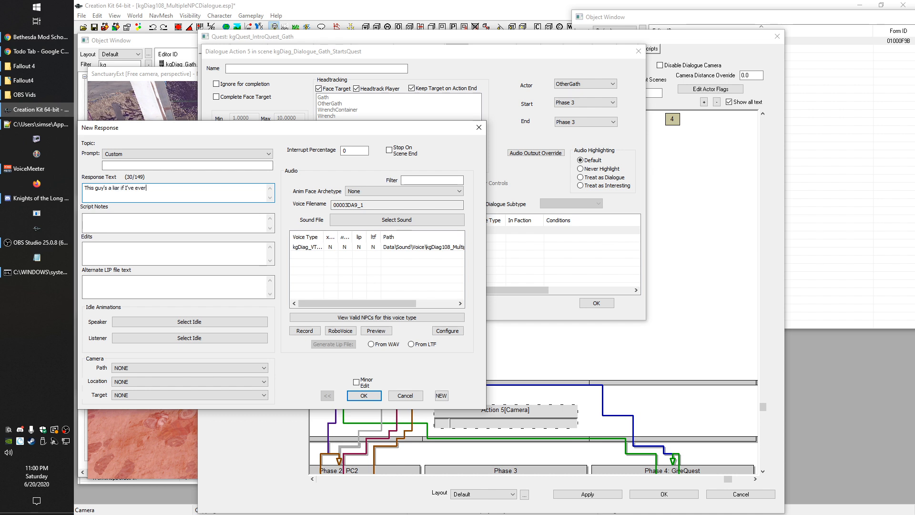
type("ne!")
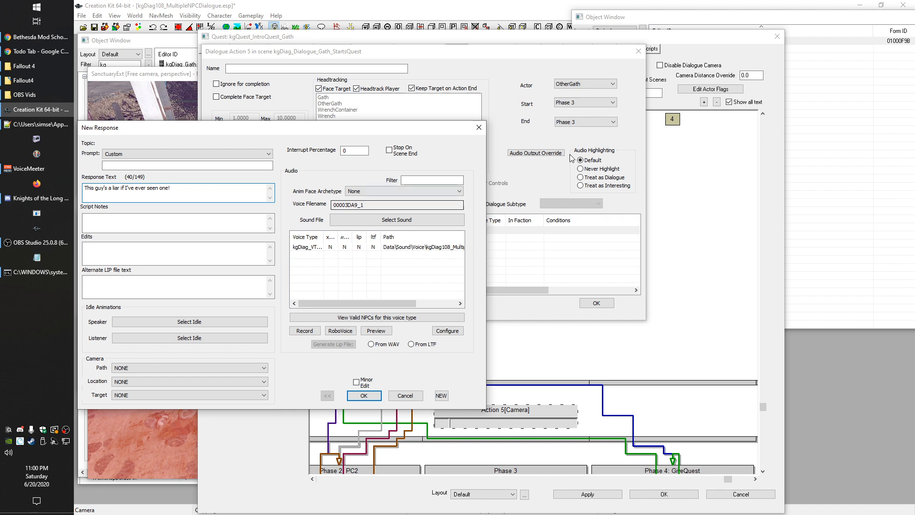
left_click(359, 192)
left_click(356, 221)
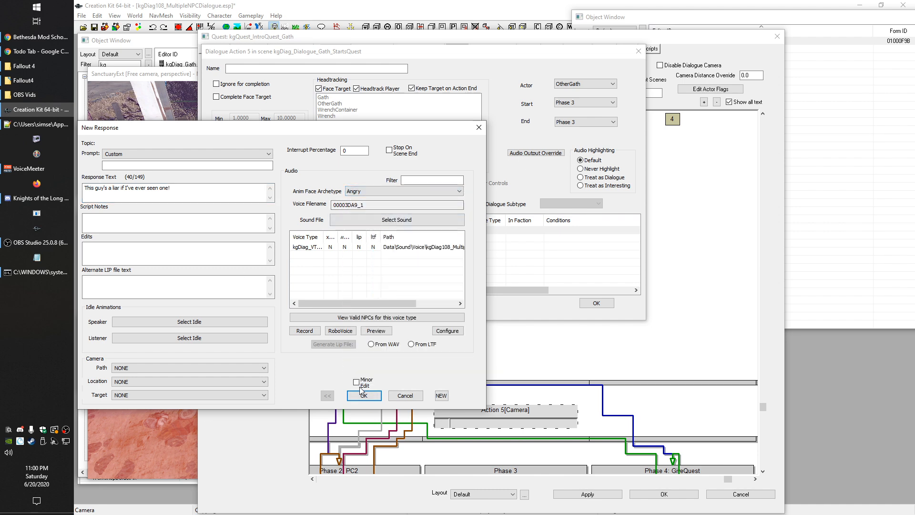
left_click(364, 395)
left_click(618, 454)
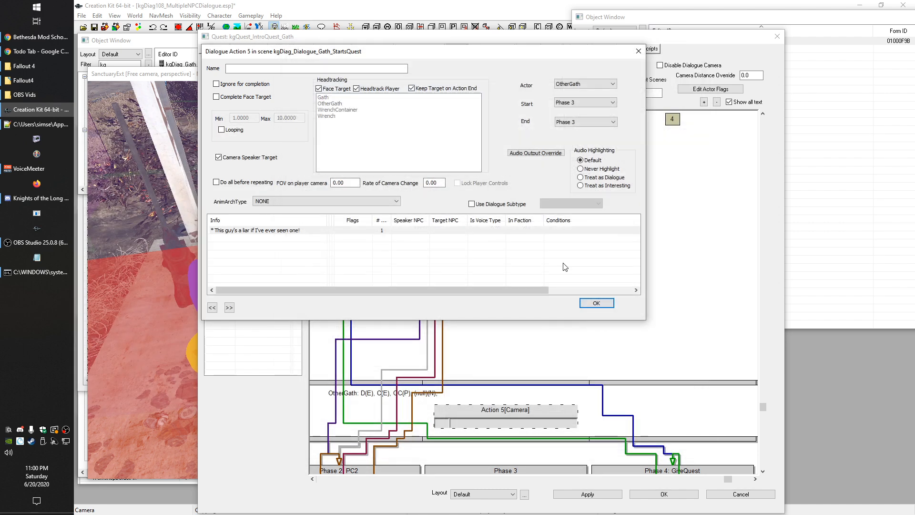
left_click(596, 305)
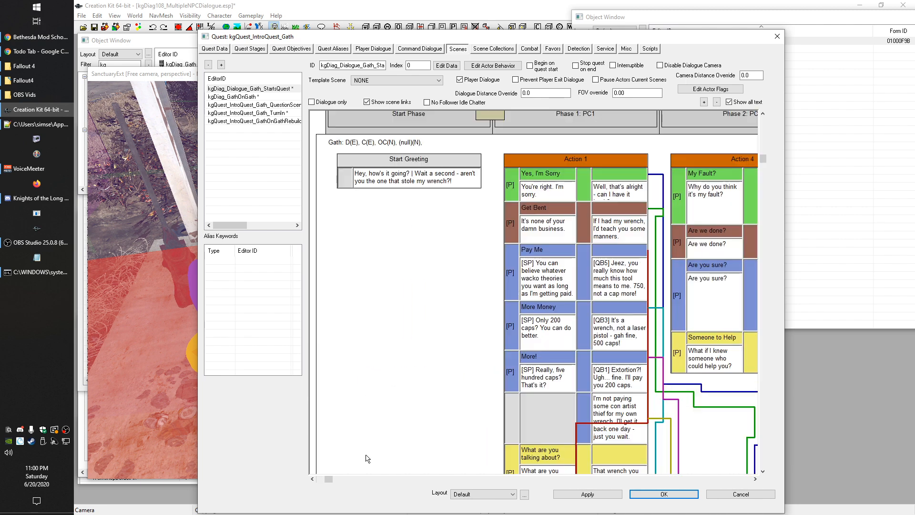
scroll(377, 281, "down", 3)
right_click(454, 377)
mouse_move(483, 410)
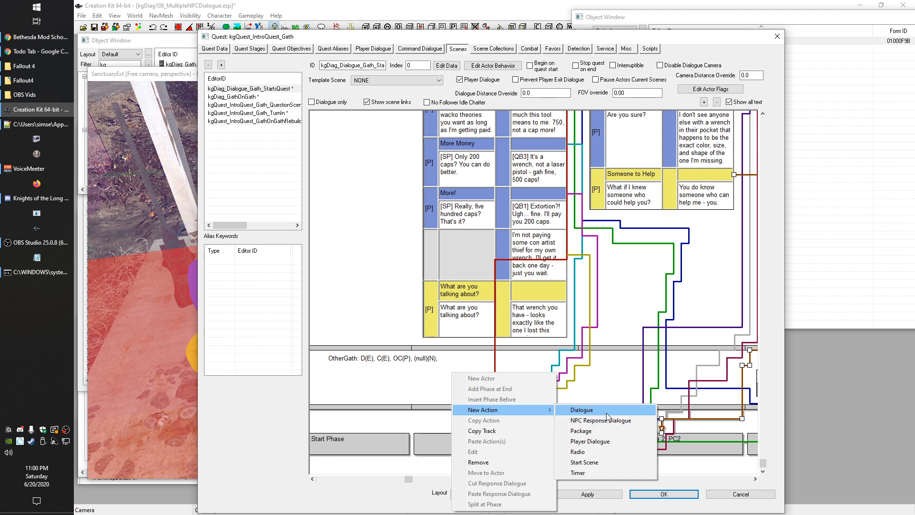
left_click(370, 368)
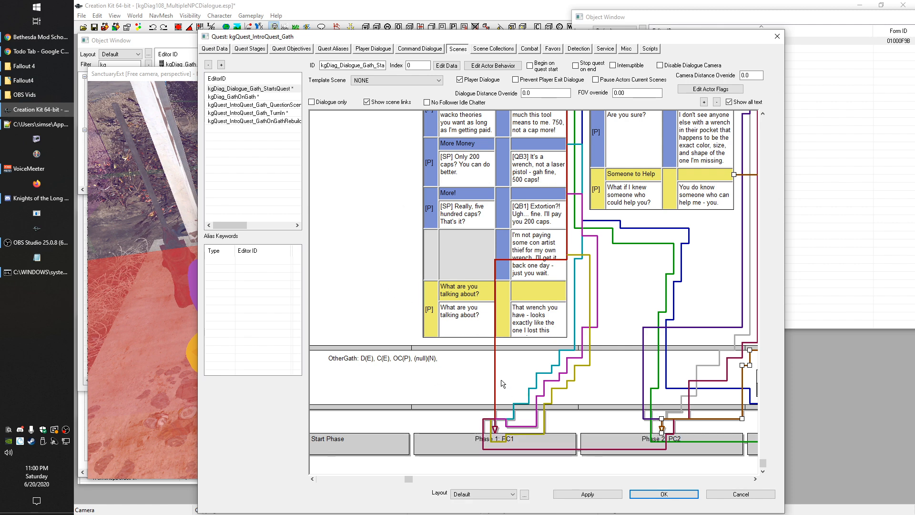
Step: Create a dialogue action for OtherGath in Phase 1: PC1 with Headtrack Player and Keep Target on Action End enabled
scroll(429, 310, "up", 3)
scroll(393, 240, "down", 2)
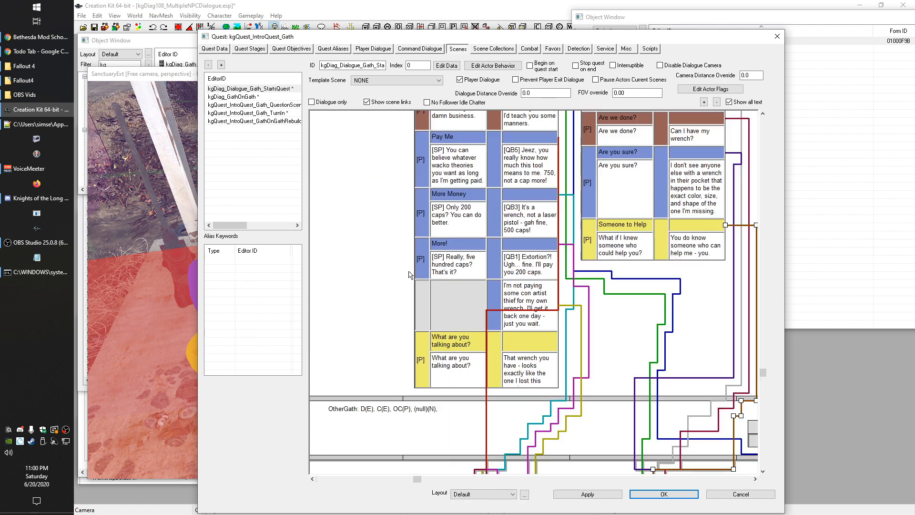
right_click(471, 292)
mouse_move(524, 329)
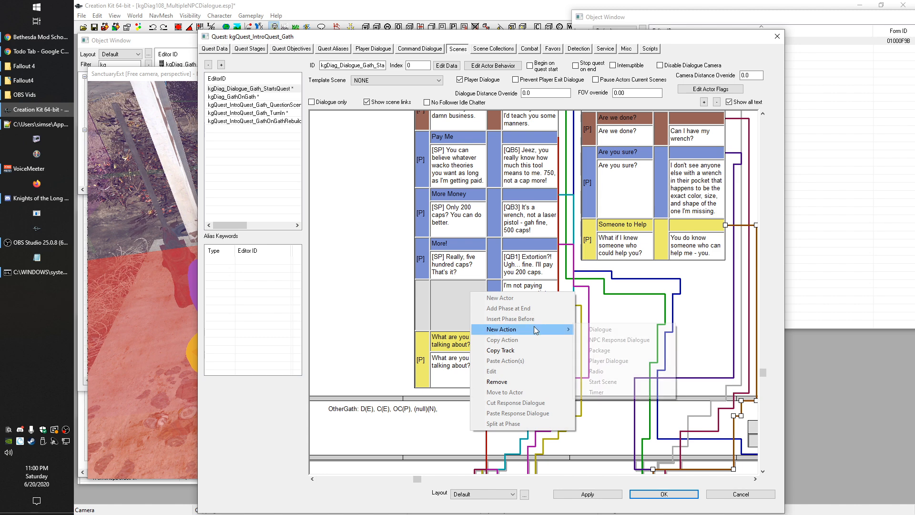
left_click(601, 329)
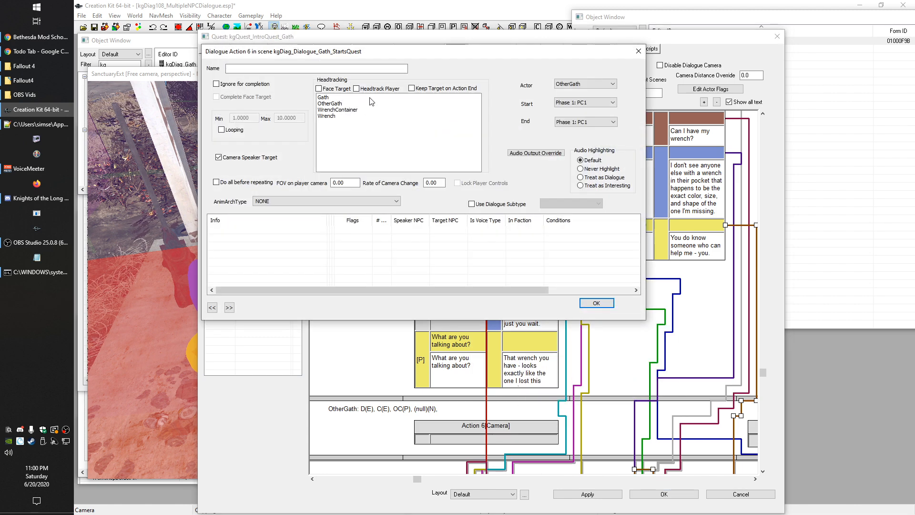
left_click(331, 98)
left_click(336, 104, "ctrl")
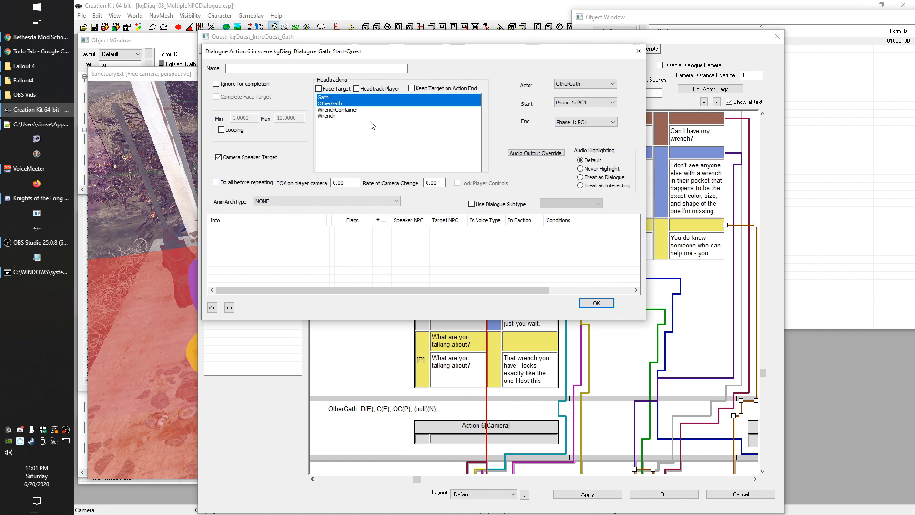
left_click(332, 104, "ctrl")
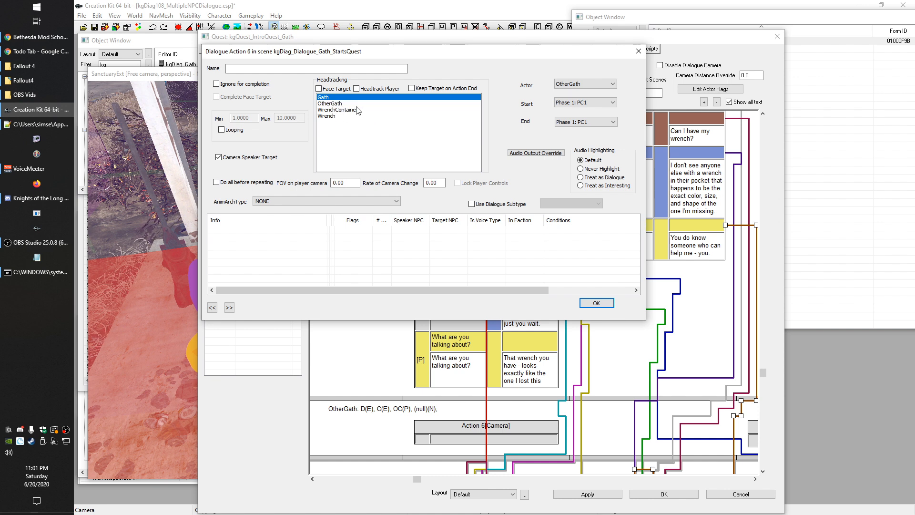
left_click(364, 90)
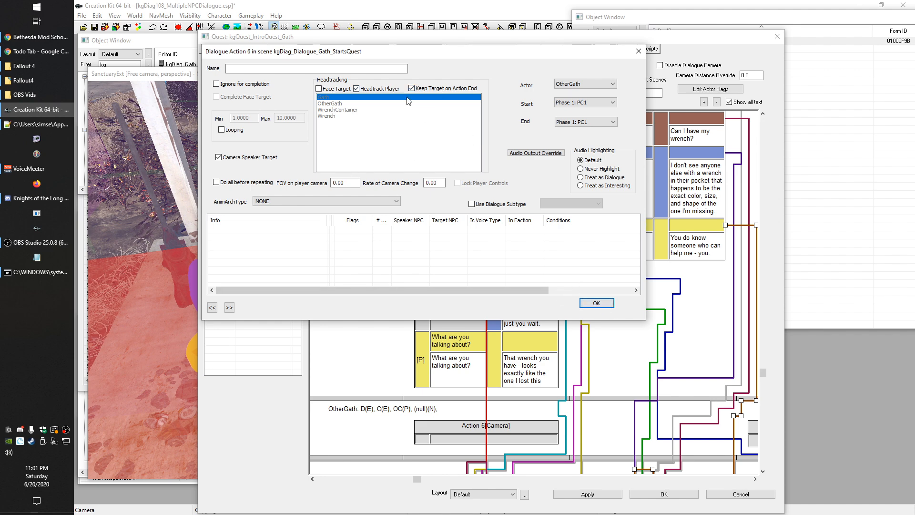
left_click(612, 304)
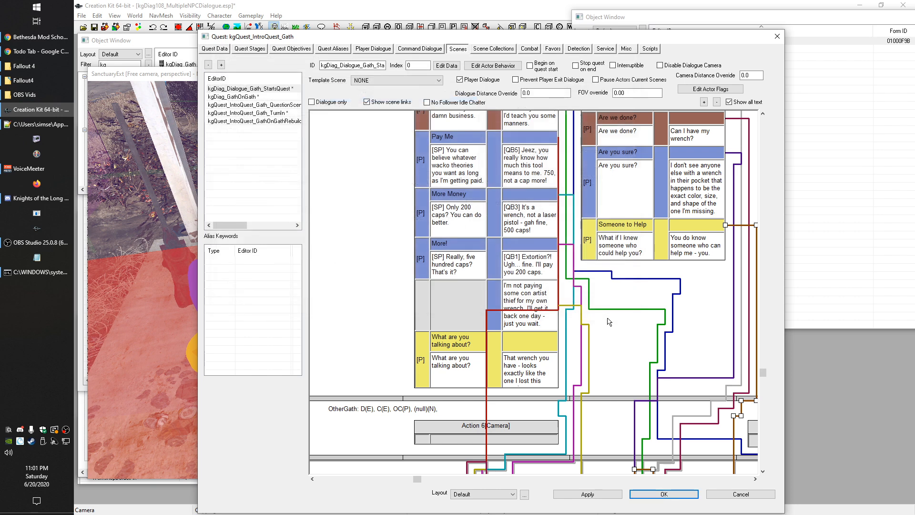
Step: Check the headtracking settings of OtherGath's dialogue action in Phase 1: PC1
middle_click_drag(348, 272, 331, 396)
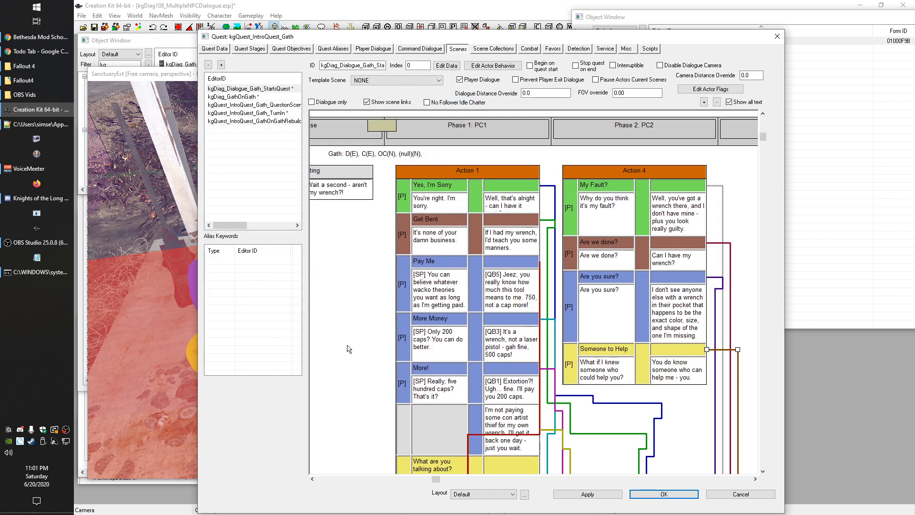
middle_click_drag(344, 342, 328, 216)
left_click(488, 421)
double_click(488, 422)
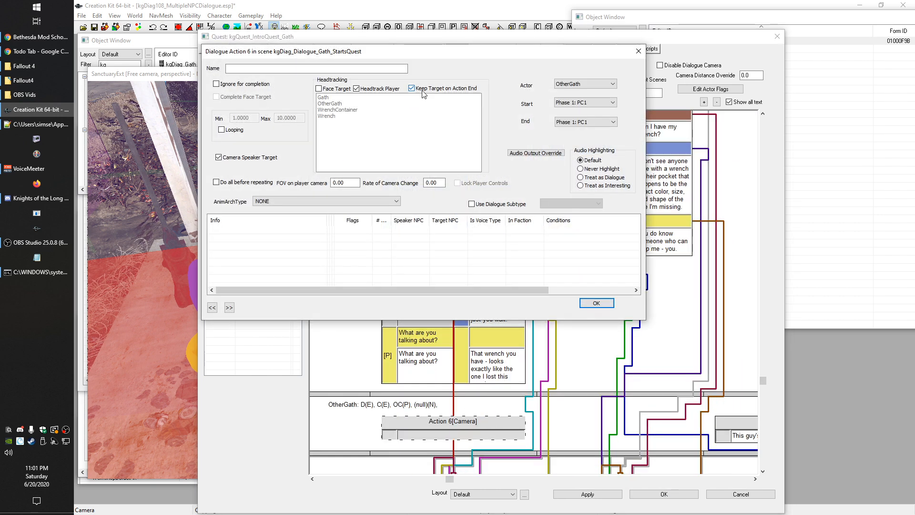
left_click(596, 304)
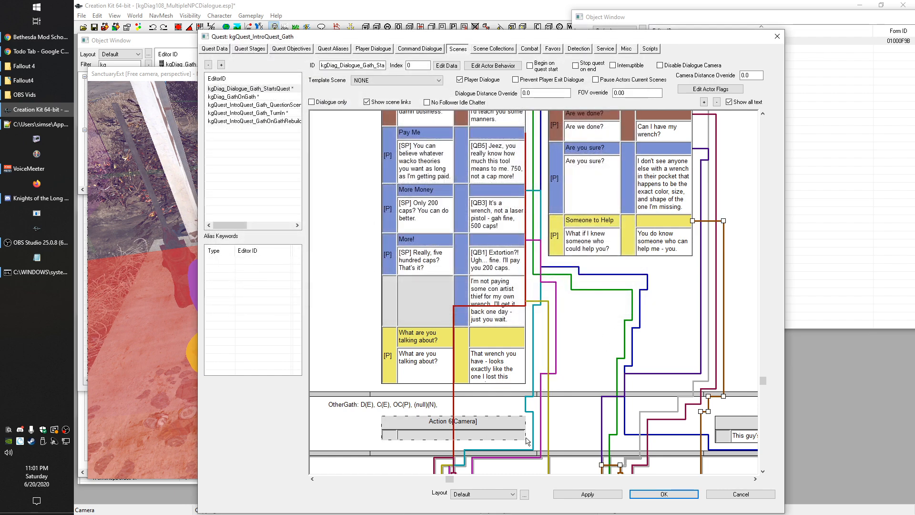
Step: Create a dialogue action for Gath in Phase 3 with OtherGath as the headtracking target
middle_click_drag(538, 406, 483, 406)
middle_click_drag(702, 320, 572, 229)
right_click(552, 154)
right_click(532, 171)
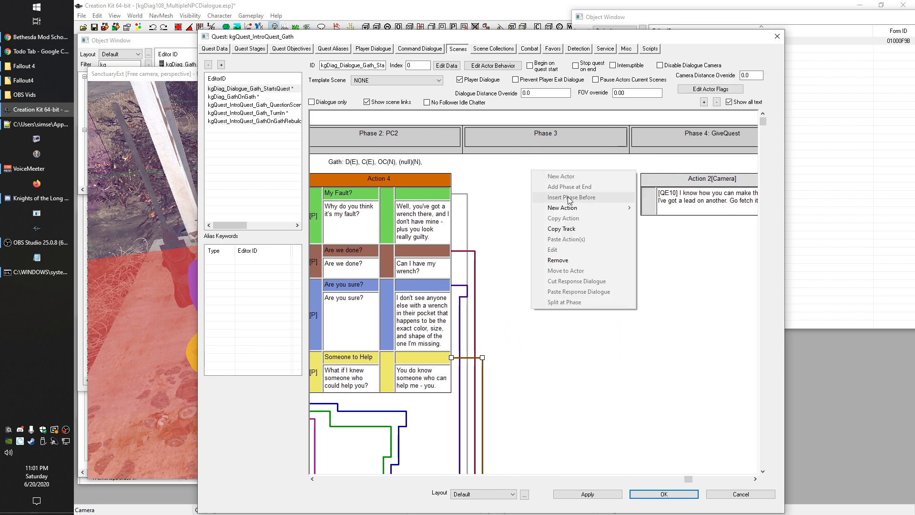
mouse_move(580, 208)
left_click(661, 208)
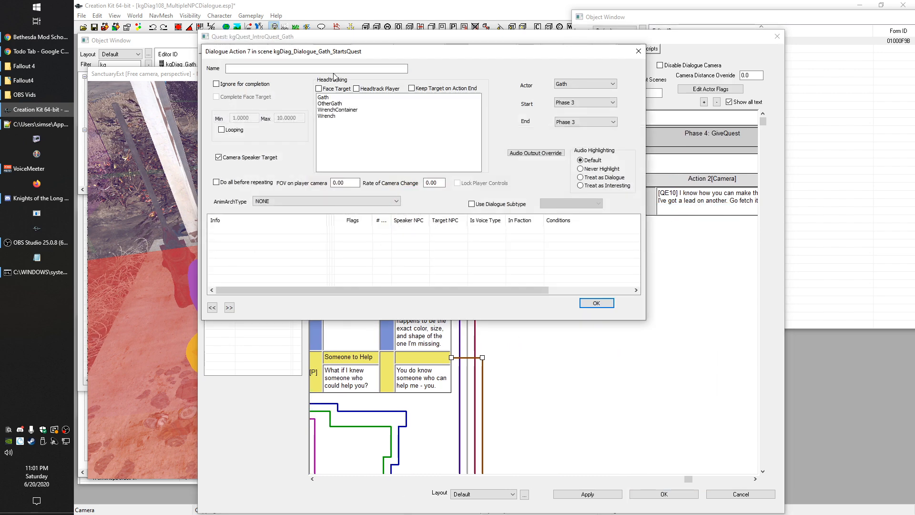
left_click(330, 104)
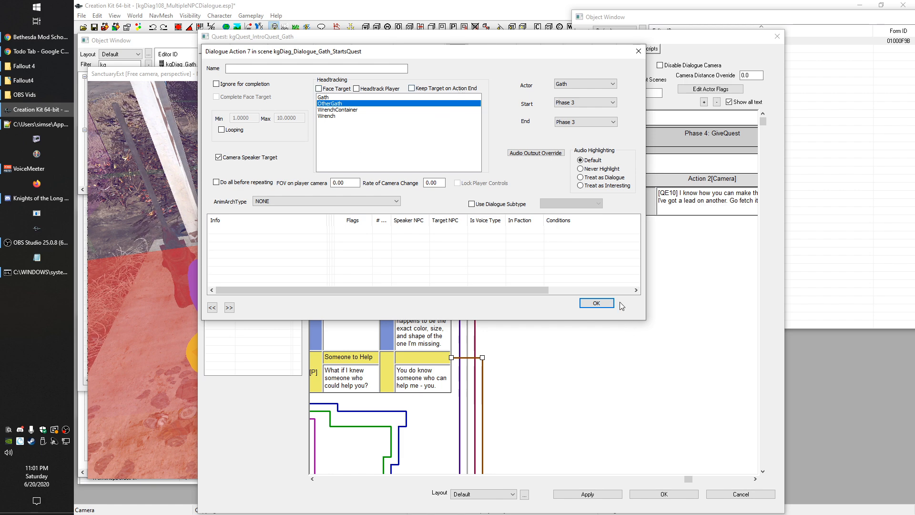
left_click(595, 303)
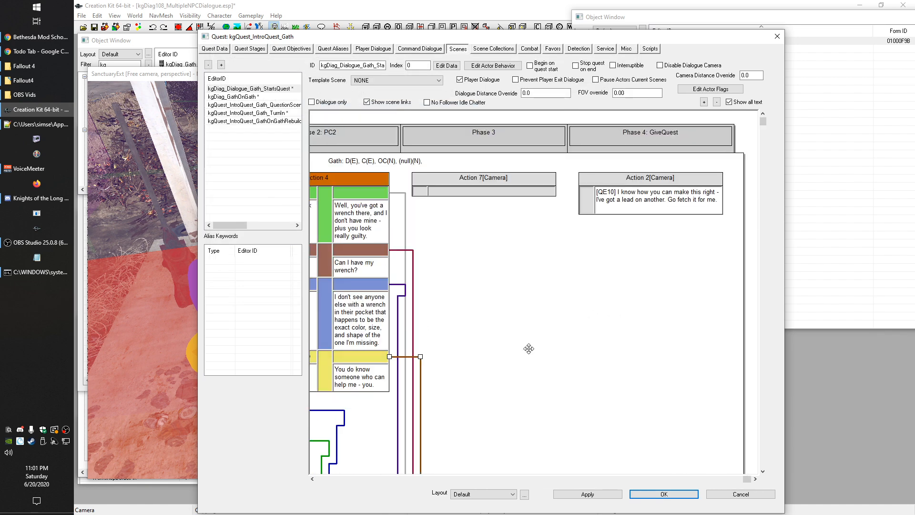
Step: Check the headtracking settings of Gath's dialogue action in the GiveQuest phase
left_click(606, 196)
double_click(602, 181)
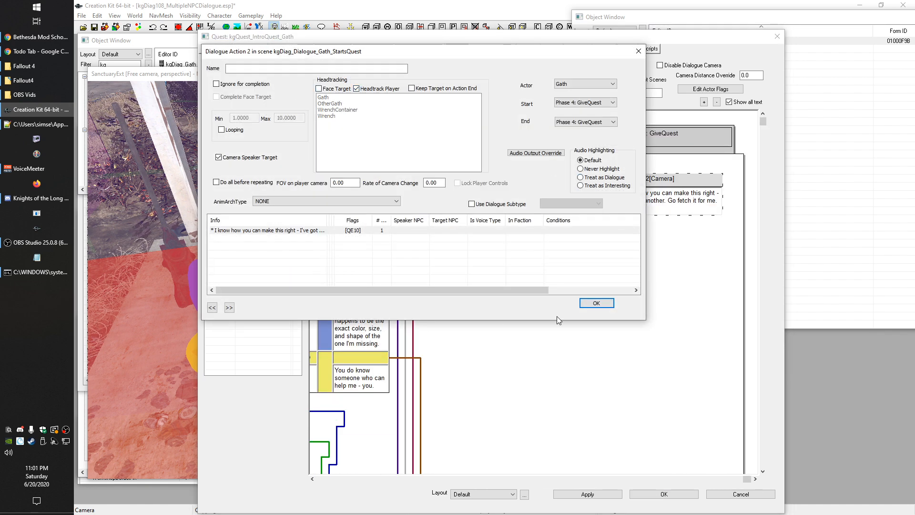
left_click(596, 303)
scroll(527, 253, "down", 3)
left_click(485, 439)
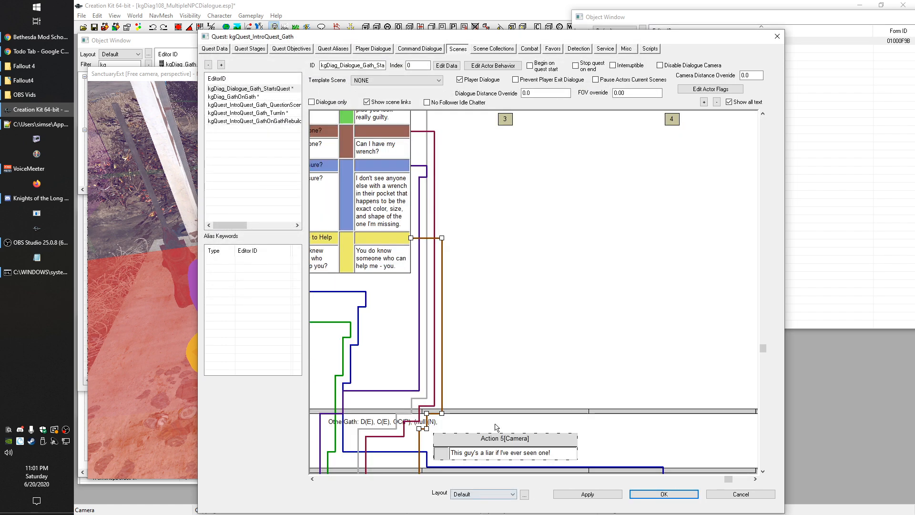
Step: Add Player Default as a new actor in the kgDiag_Dialogue_Gath_StartsQuest scene
scroll(592, 284, "up", 3)
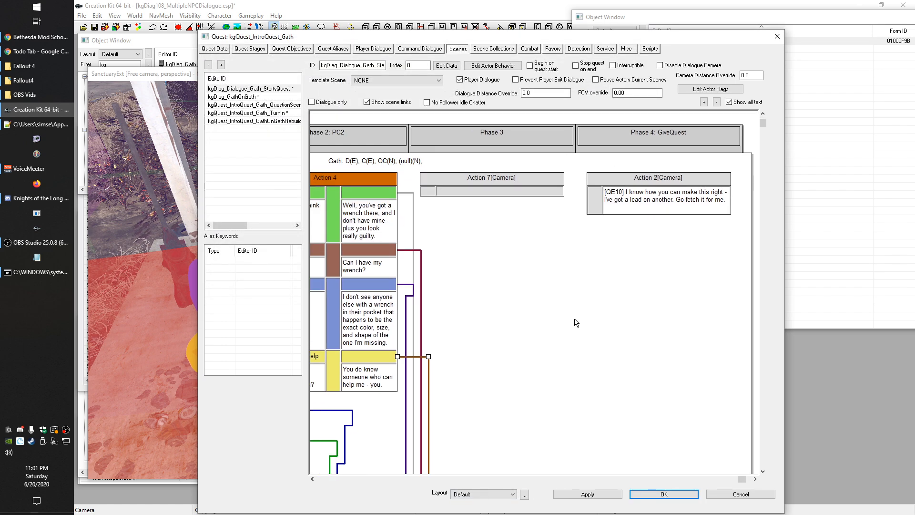
scroll(596, 299, "left", 5)
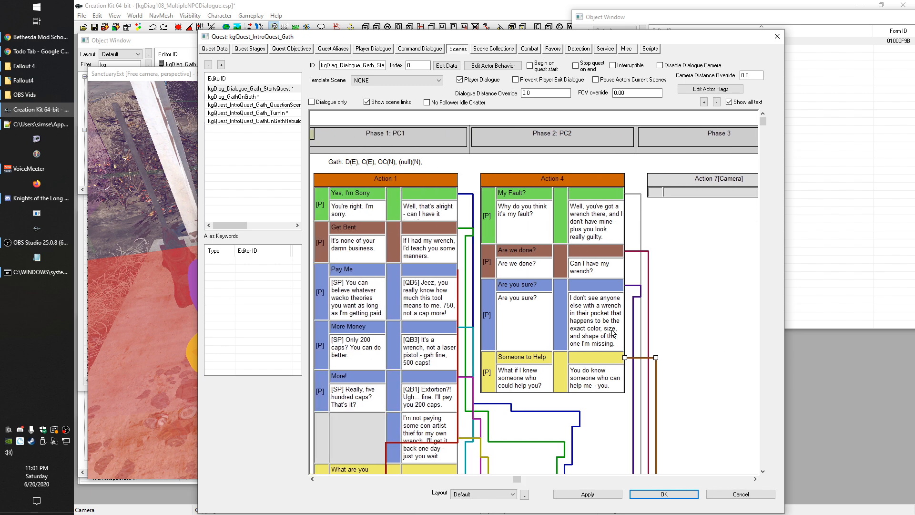
scroll(438, 238, "left", 5)
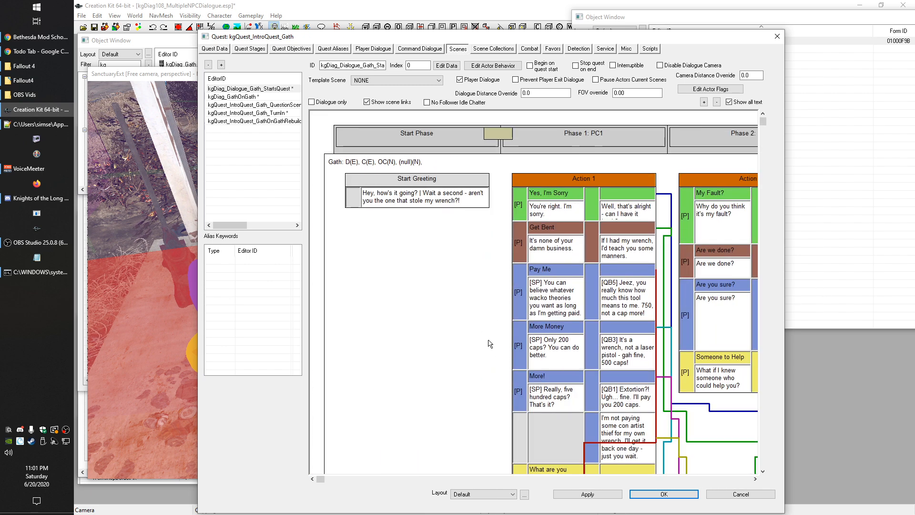
right_click(327, 125)
left_click(343, 128)
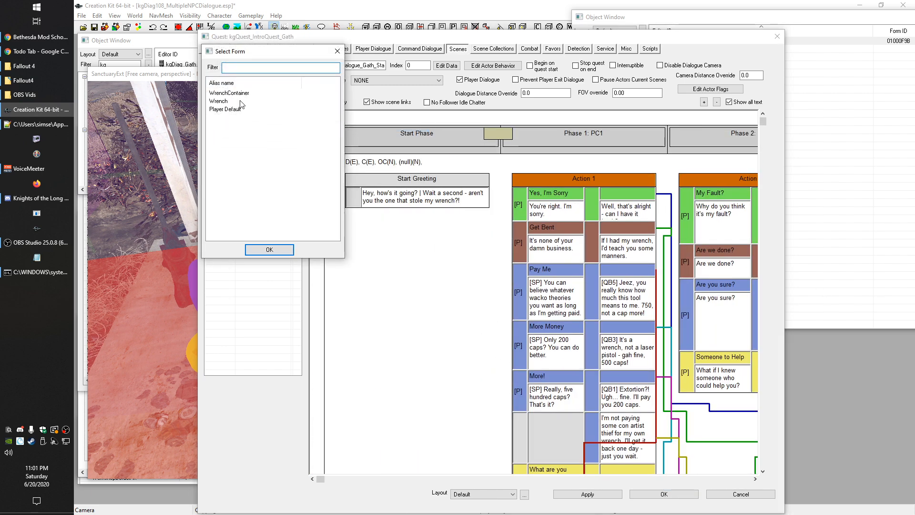
double_click(226, 110)
scroll(361, 319, "down", 8)
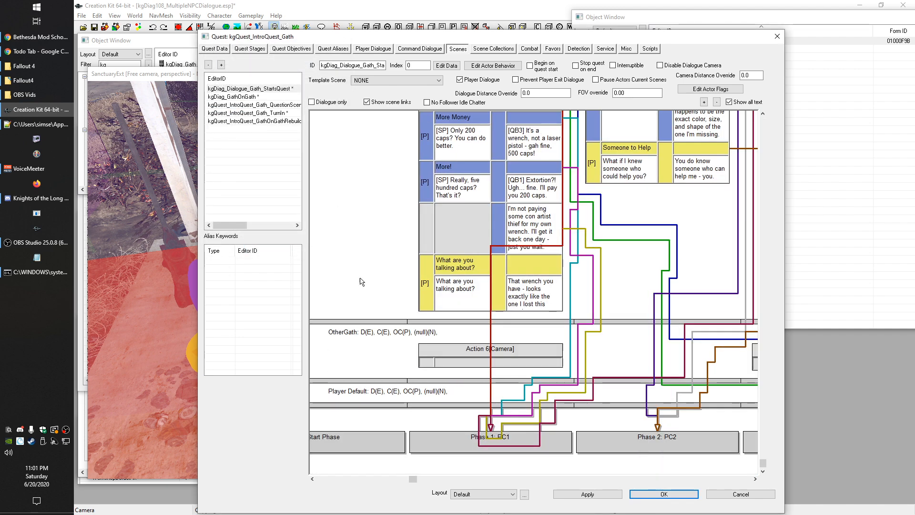
Step: Copy Gath's Phase 3 dialogue action to Player Default in Phase 3, keeping OtherGath as the headtracking target
middle_click_drag(630, 345, 525, 278)
right_click(530, 180)
left_click(552, 230)
scroll(537, 321, "down", 5)
right_click(499, 397)
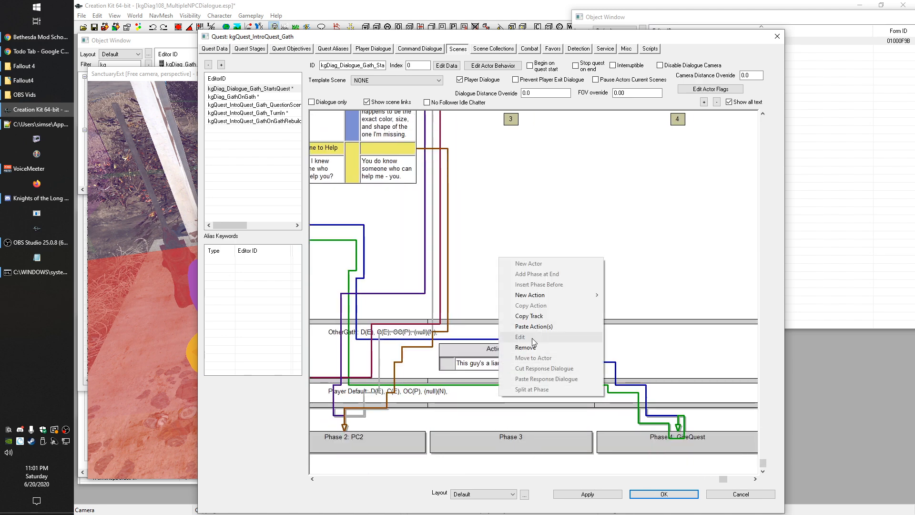
left_click(531, 326)
double_click(511, 408)
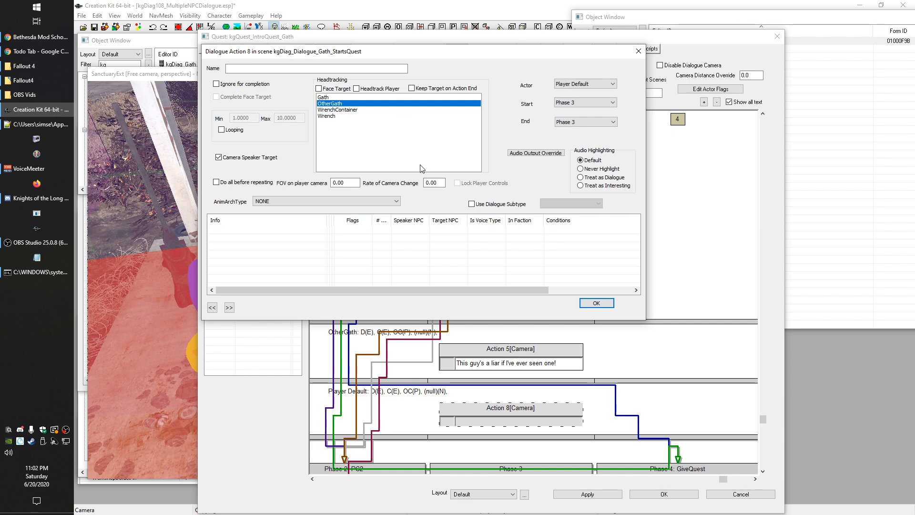
left_click(591, 307)
Step: Copy Player Default's Phase 3 dialogue action into Player Default's track in the GiveQuest phase
middle_click_drag(417, 409, 403, 401)
middle_click_drag(640, 287, 501, 184)
right_click(514, 375)
left_click(567, 422)
right_click(665, 373)
left_click(694, 442)
Step: Change the headtracking target of Player Default's GiveQuest action from OtherGath to Gath
double_click(635, 375)
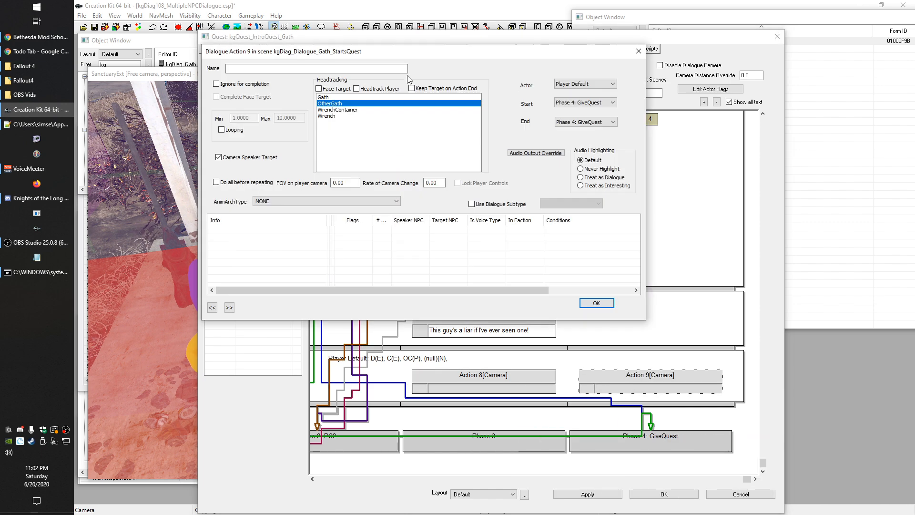
left_click(332, 104, "ctrl")
left_click(333, 104, "ctrl")
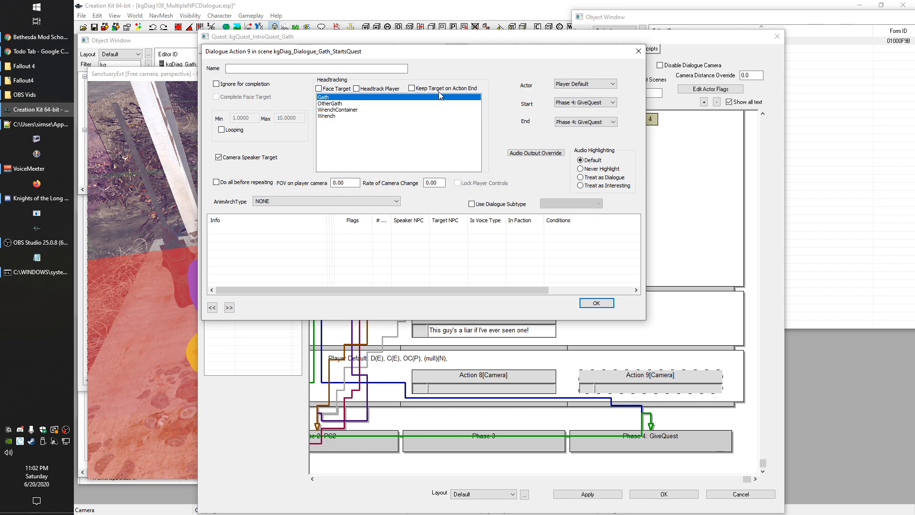
left_click(596, 303)
scroll(609, 260, "up", 10)
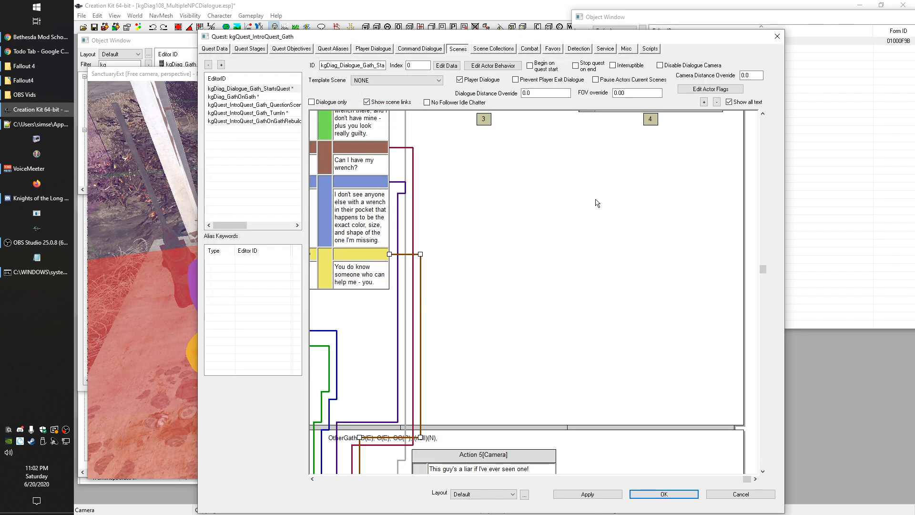
scroll(556, 224, "down", 10)
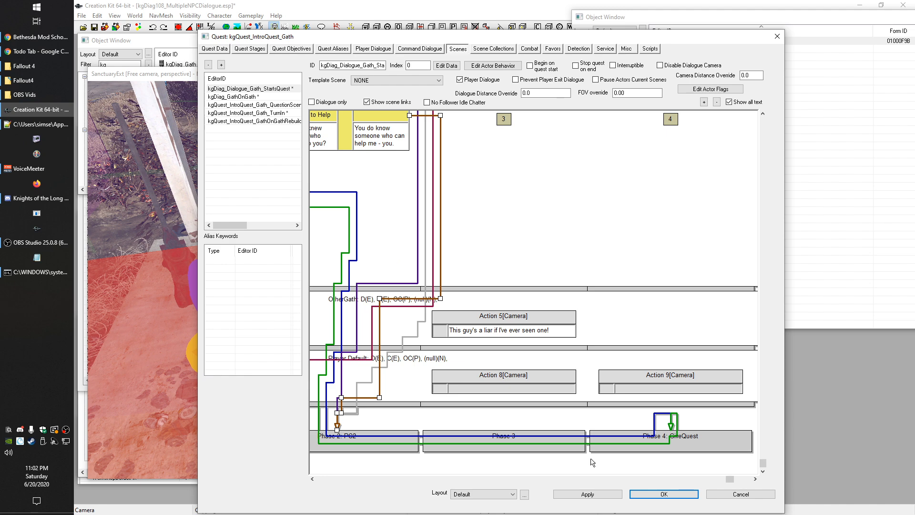
Step: Check the headtracking target and phase range of Player Default's Phase 3 dialogue action
scroll(472, 347, "up", 10)
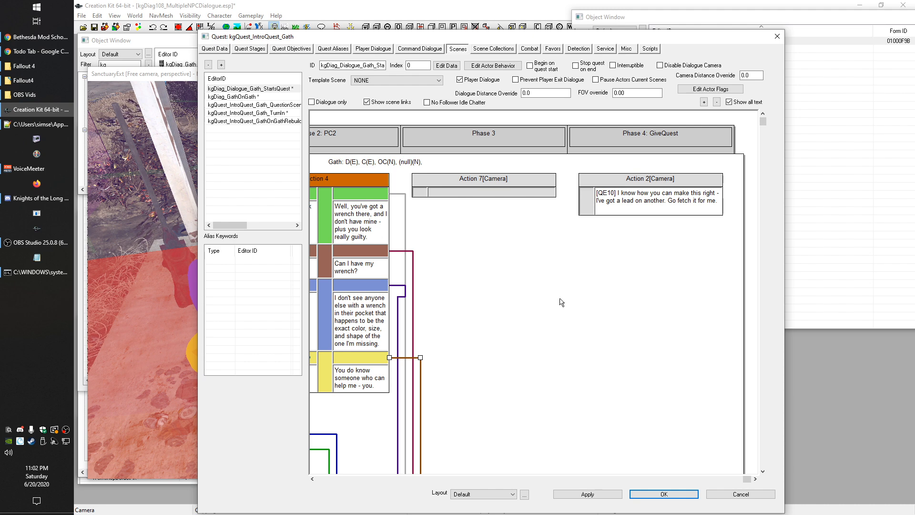
scroll(549, 257, "left", 3)
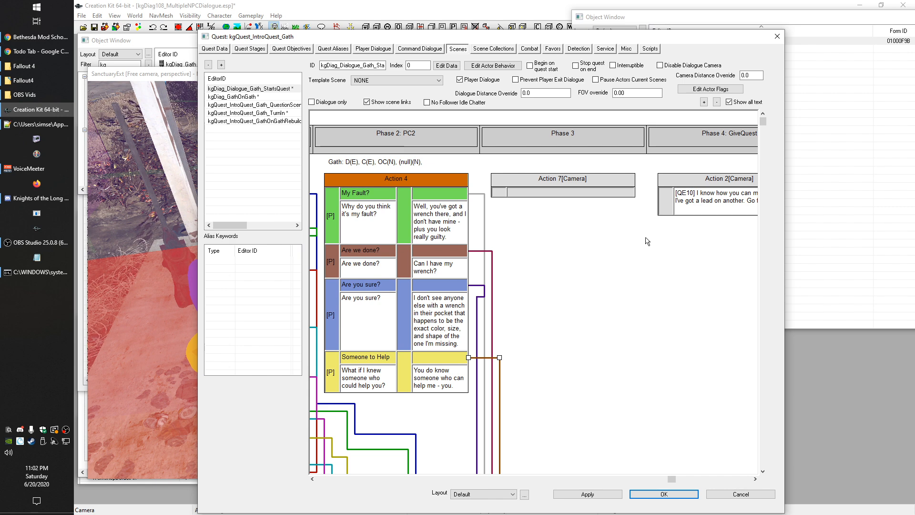
scroll(554, 237, "right", 2)
scroll(554, 237, "down", 5)
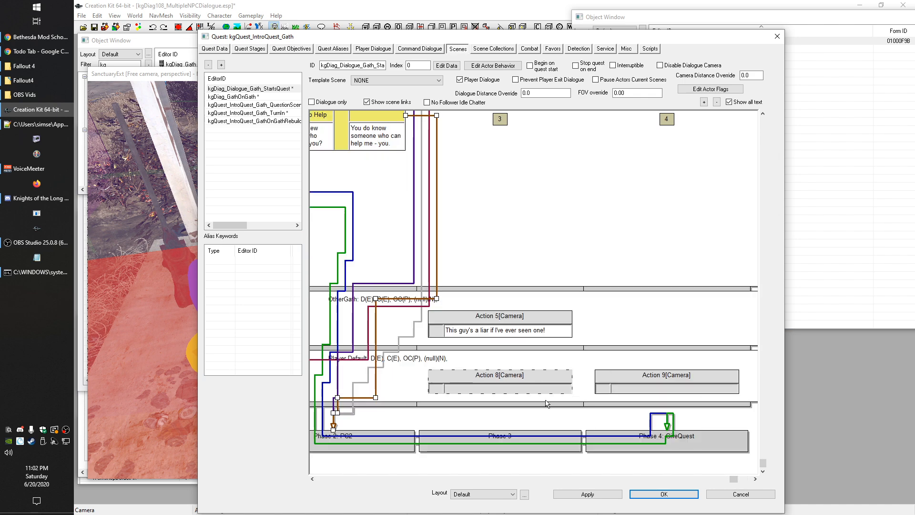
double_click(513, 376)
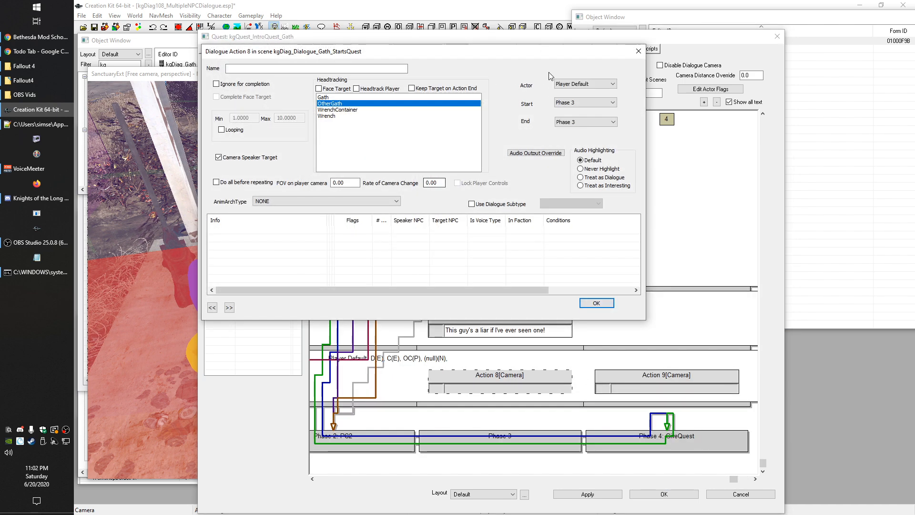
left_click(597, 303)
left_click(551, 358)
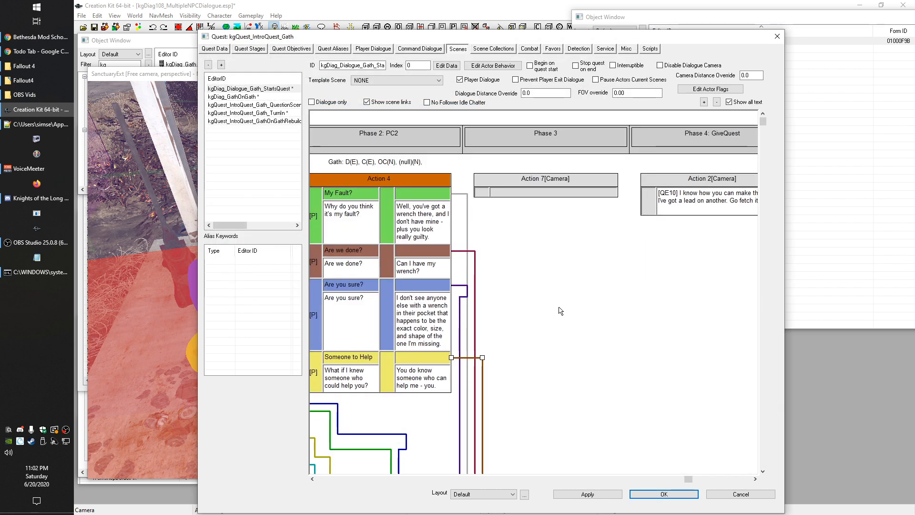
Step: Review the phases and actor actions of the kgDiag_GathOnGath scene
left_click(248, 97)
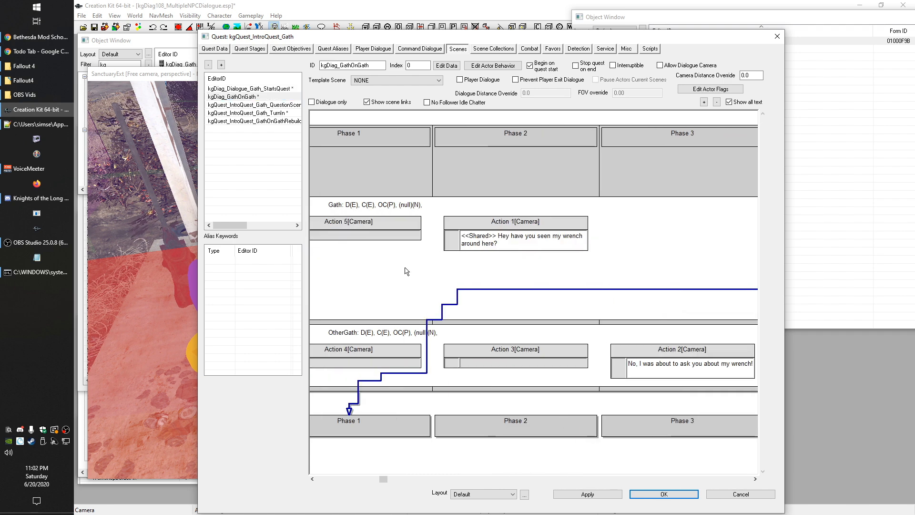
left_click(186, 81)
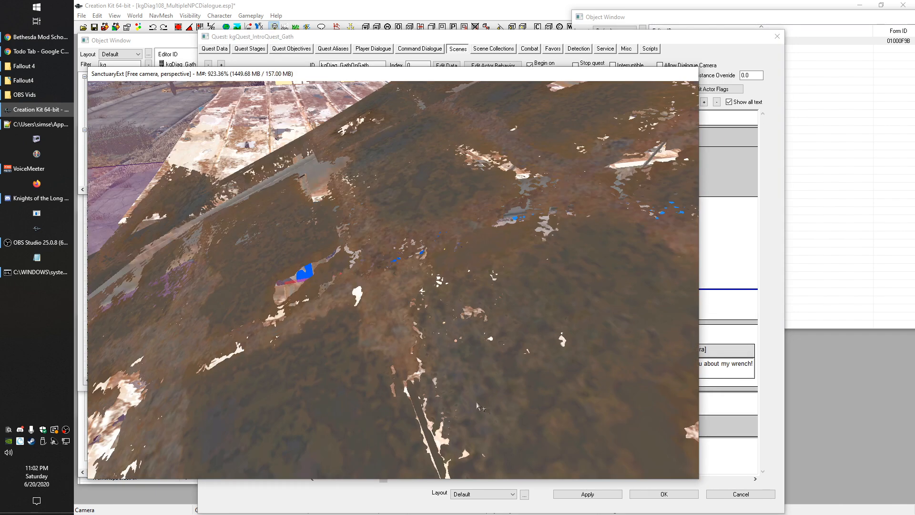
scroll(445, 437, "up", 6)
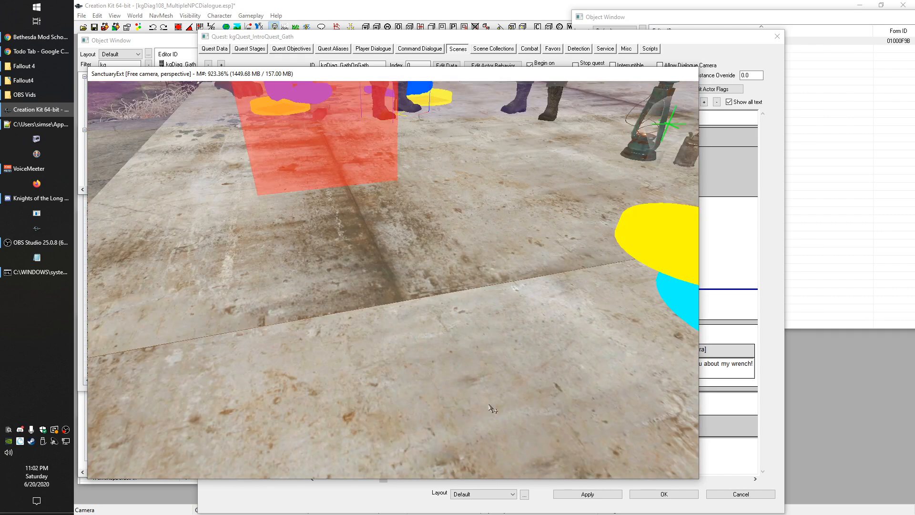
left_click(561, 39)
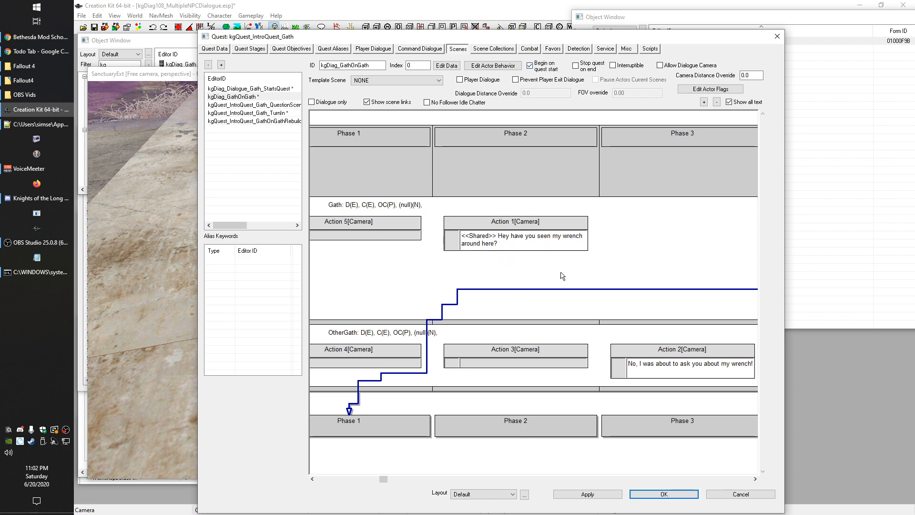
scroll(530, 274, "right", 4)
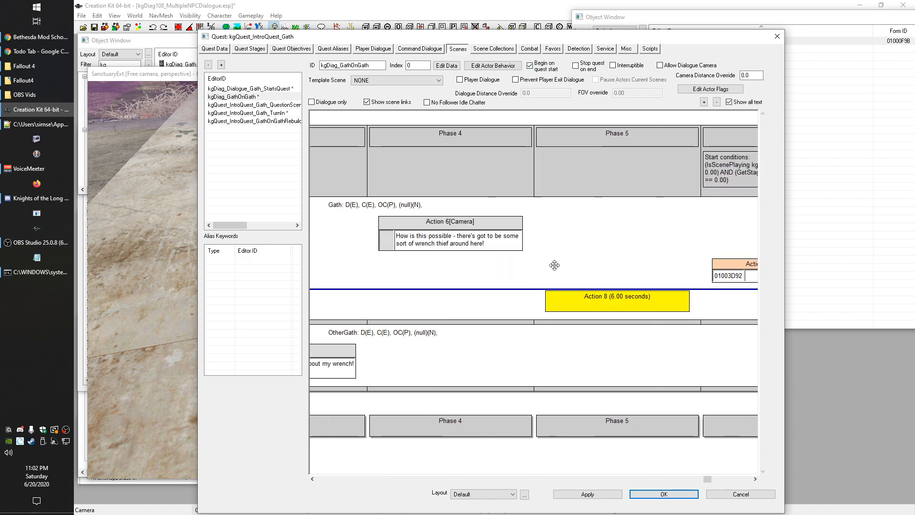
scroll(591, 261, "right", 2)
scroll(634, 260, "left", 4)
Step: Return to the kgDiag_Dialogue_Gath_StartsQuest scene and examine the actors' actions in Phase 3 and GiveQuest
left_click(252, 89)
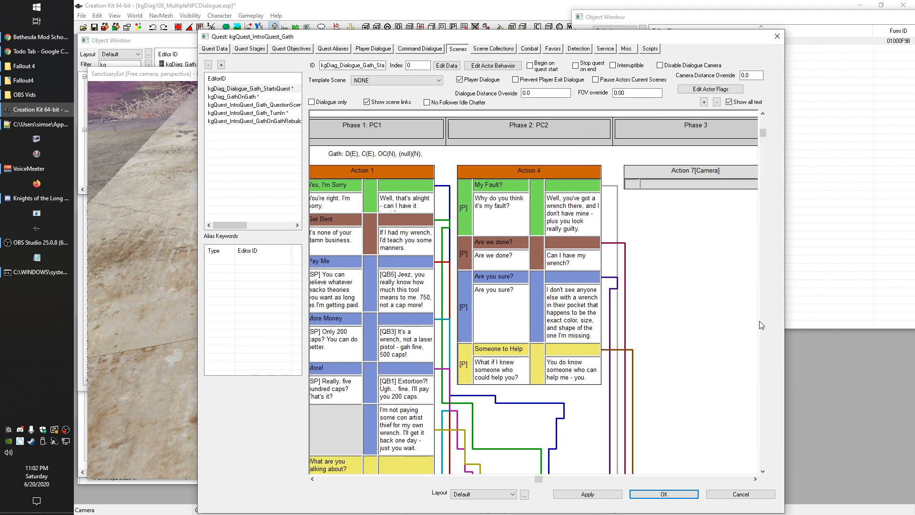
scroll(572, 260, "down", 5)
scroll(549, 286, "right", 4)
scroll(539, 299, "up", 3)
scroll(539, 299, "up", 2)
scroll(539, 300, "right", 2)
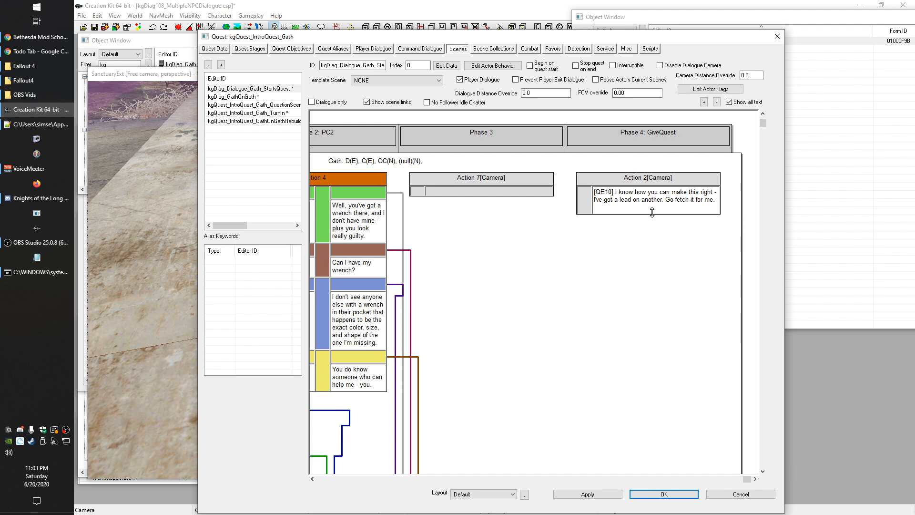
scroll(646, 243, "down", 5)
scroll(572, 286, "left", 1)
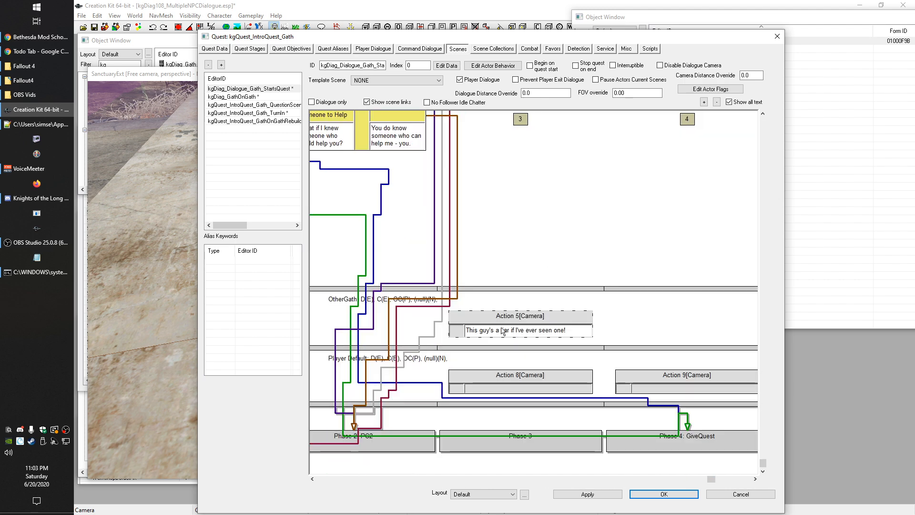
scroll(628, 190, "up", 5)
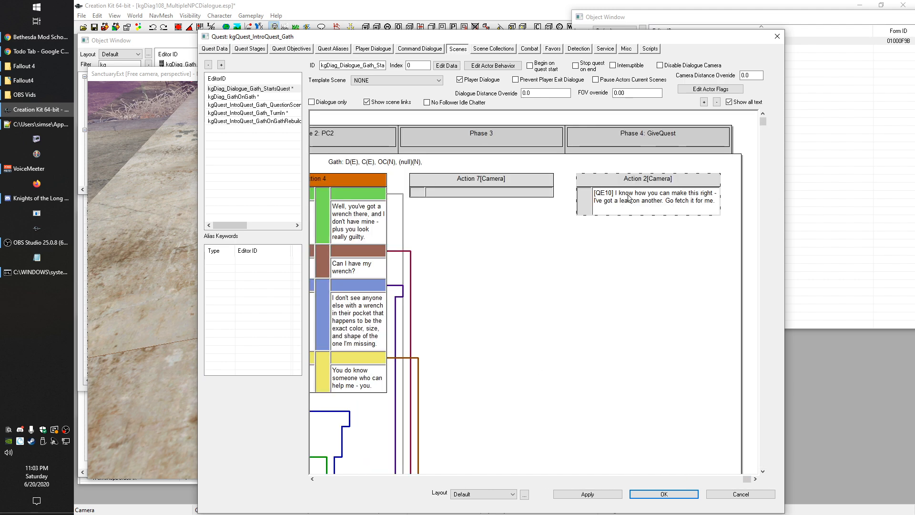
scroll(534, 267, "left", 1)
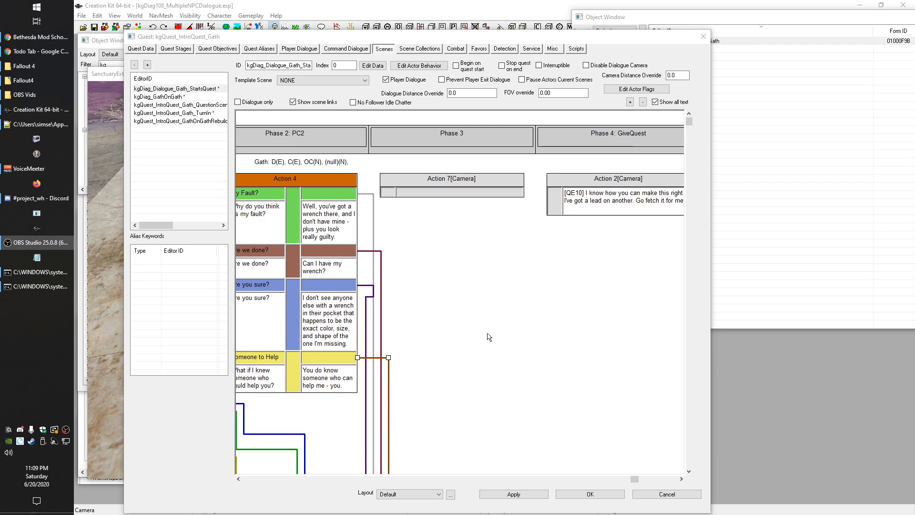
Step: Trace the scene links from the PC1 and PC2 dialogue choices to the phases they lead to
scroll(482, 340, "down", 5)
scroll(429, 339, "right", 1)
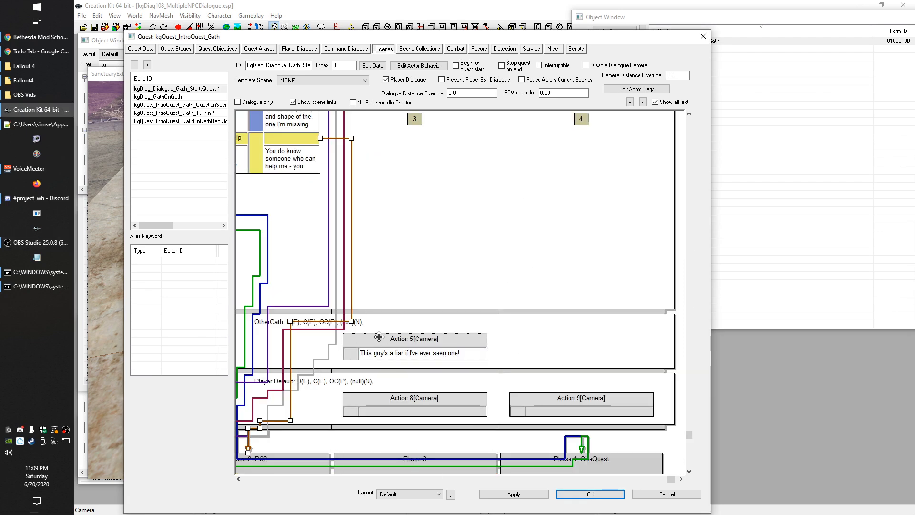
scroll(377, 338, "left", 1)
scroll(429, 352, "up", 5)
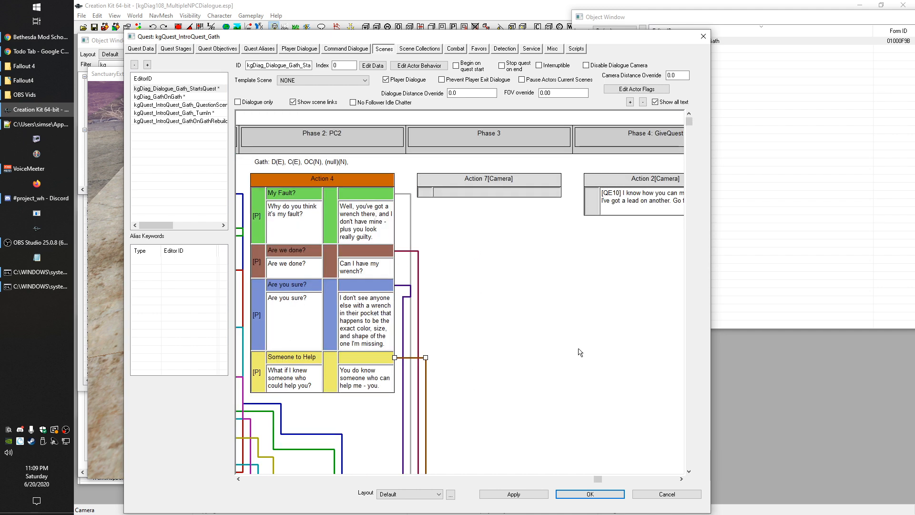
scroll(600, 353, "right", 1)
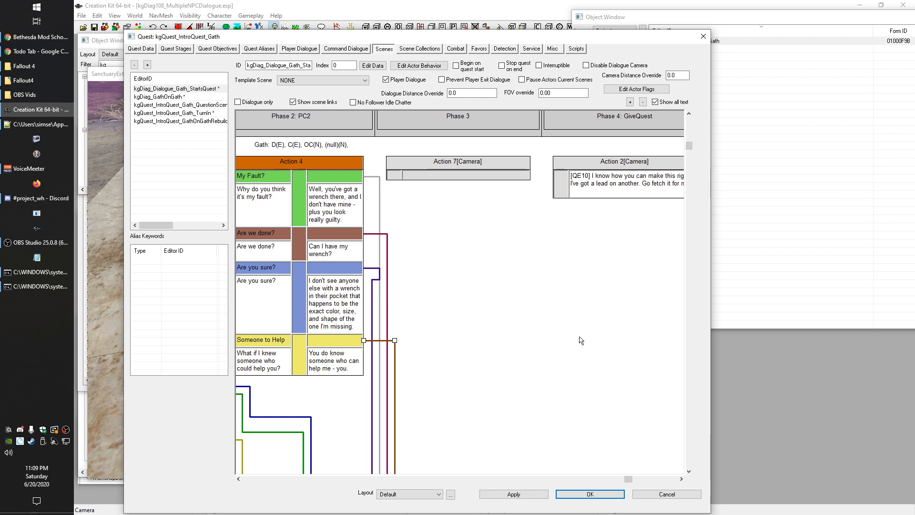
left_click_drag(520, 408, 491, 292)
middle_click_drag(564, 267, 587, 324)
middle_click_drag(475, 342, 601, 325)
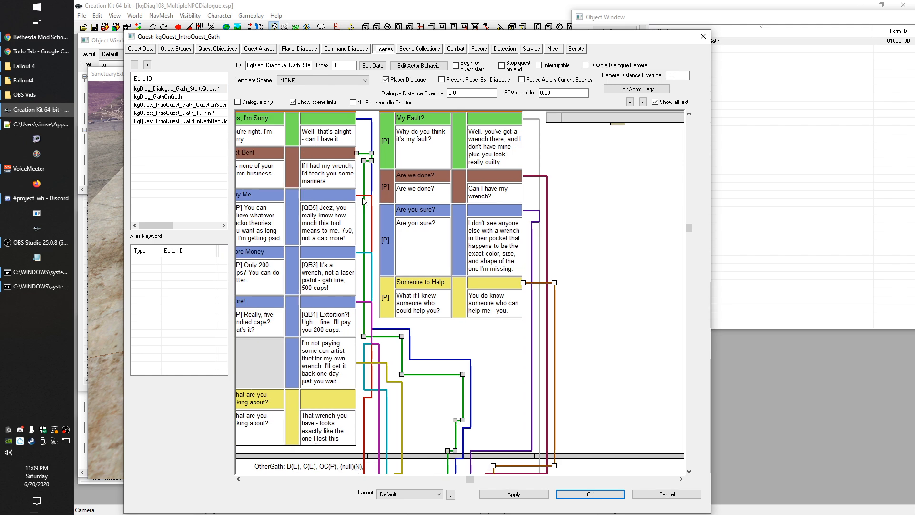
scroll(602, 440, "up", 2)
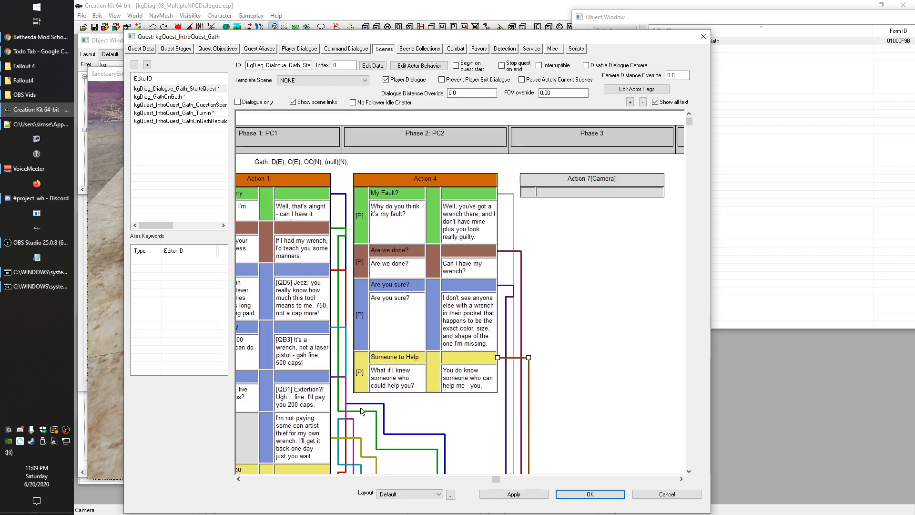
left_click(237, 217)
middle_click_drag(643, 358, 553, 317)
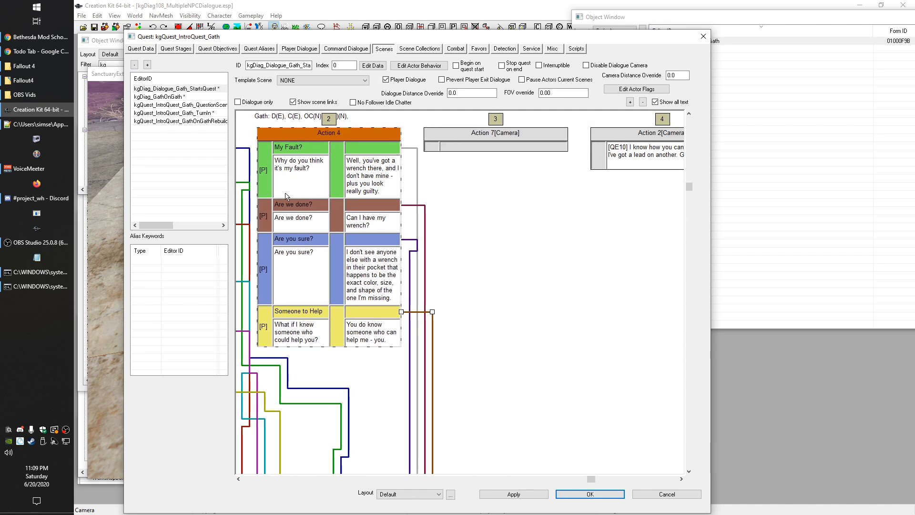
scroll(644, 326, "up", 2)
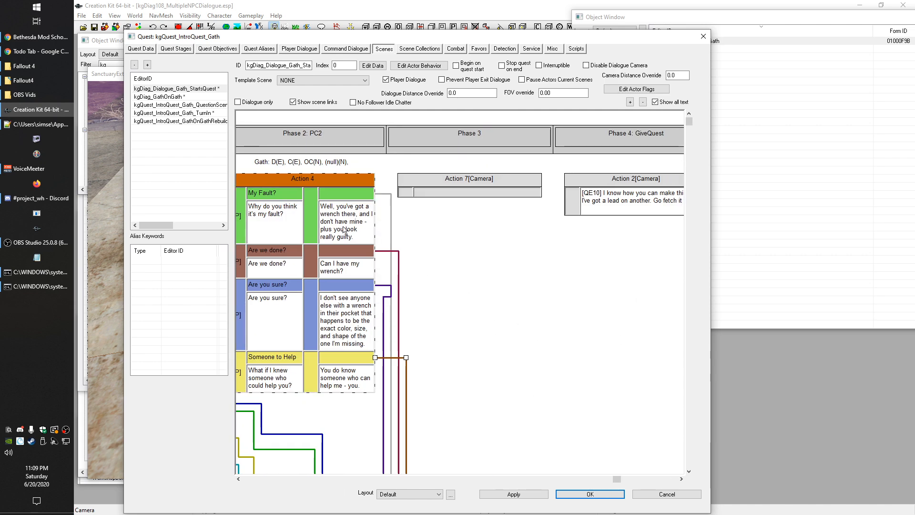
middle_click_drag(462, 386, 622, 325)
scroll(634, 387, "down", 3)
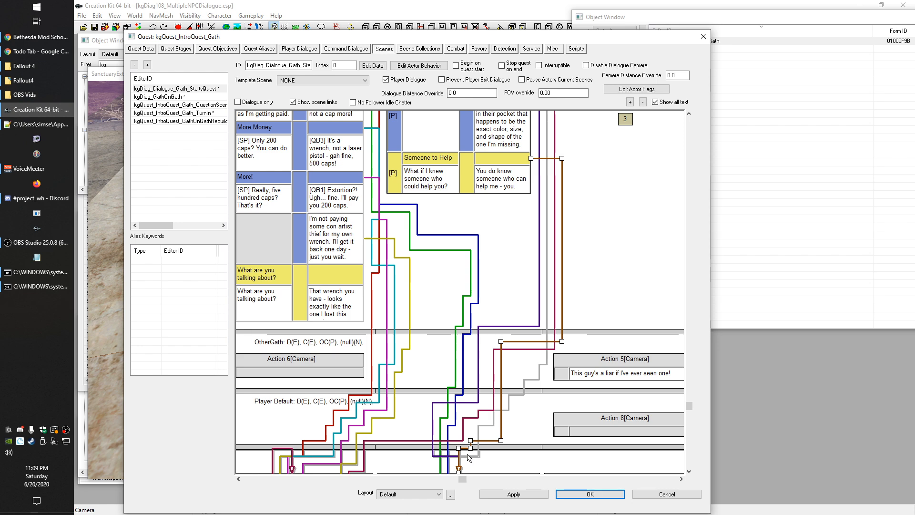
scroll(572, 368, "up", 2)
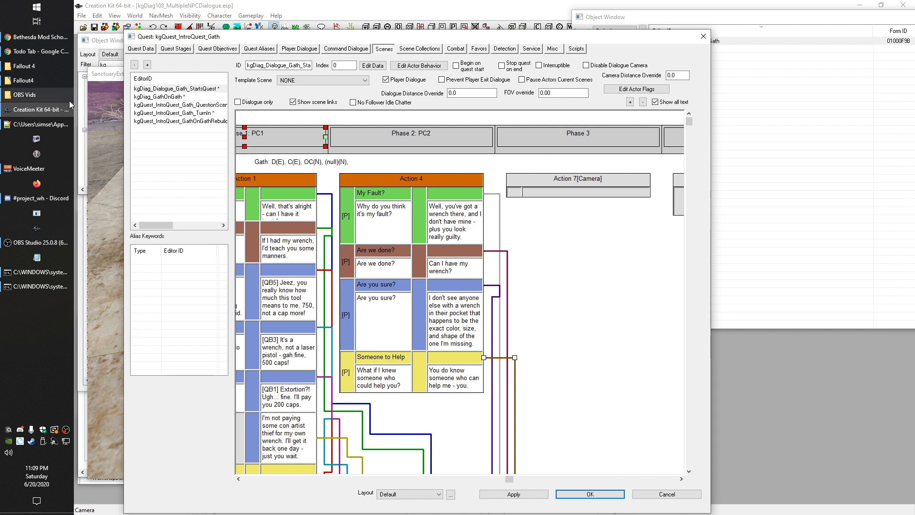
Step: Examine how the Phase 3 actions of Gath, OtherGath and Player Default line up between PC2 and GiveQuest
scroll(538, 454, "right", 1)
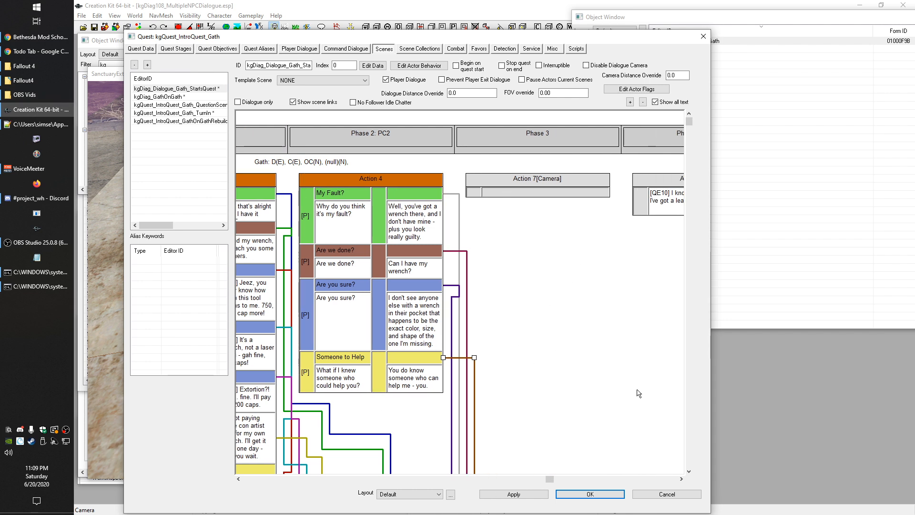
scroll(415, 218, "right", 1)
scroll(486, 345, "down", 5)
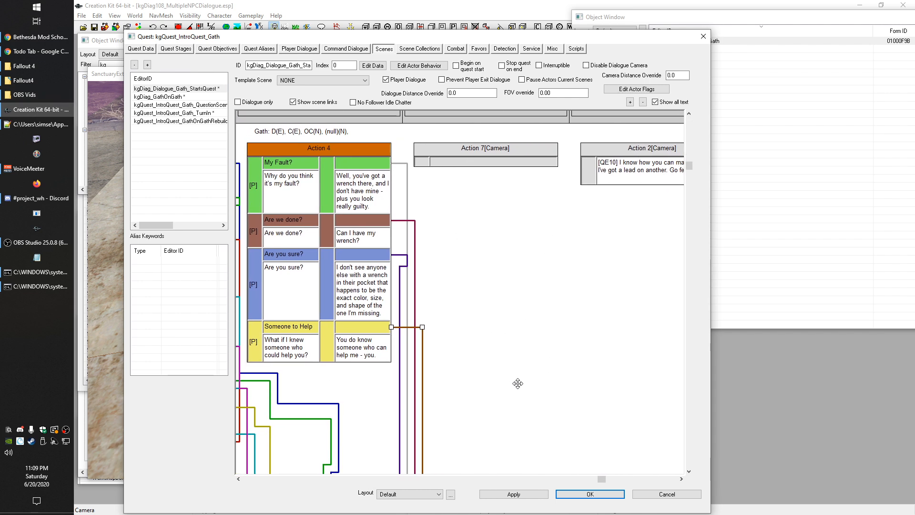
scroll(498, 372, "right", 1)
scroll(486, 247, "down", 2)
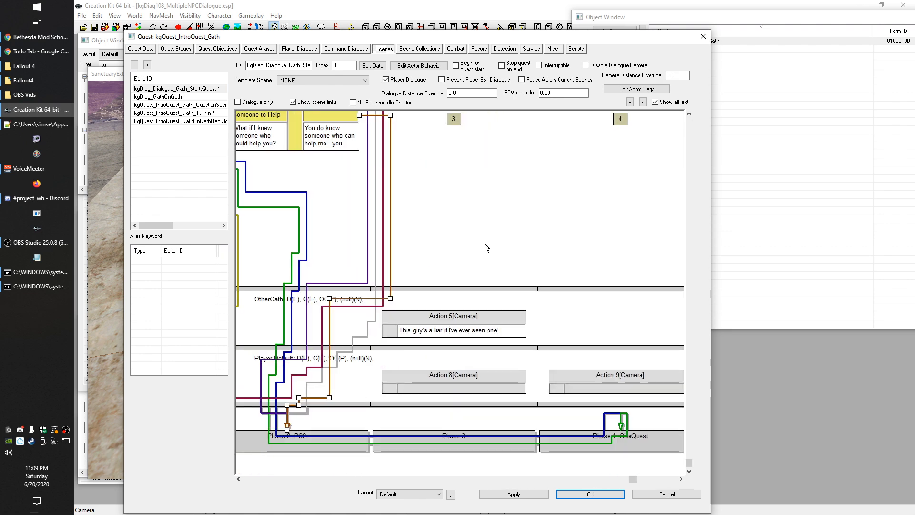
scroll(515, 237, "up", 7)
scroll(506, 334, "right", 1)
scroll(503, 358, "down", 1)
scroll(504, 357, "up", 3)
scroll(482, 452, "down", 5)
scroll(431, 425, "down", 3)
left_click(516, 319)
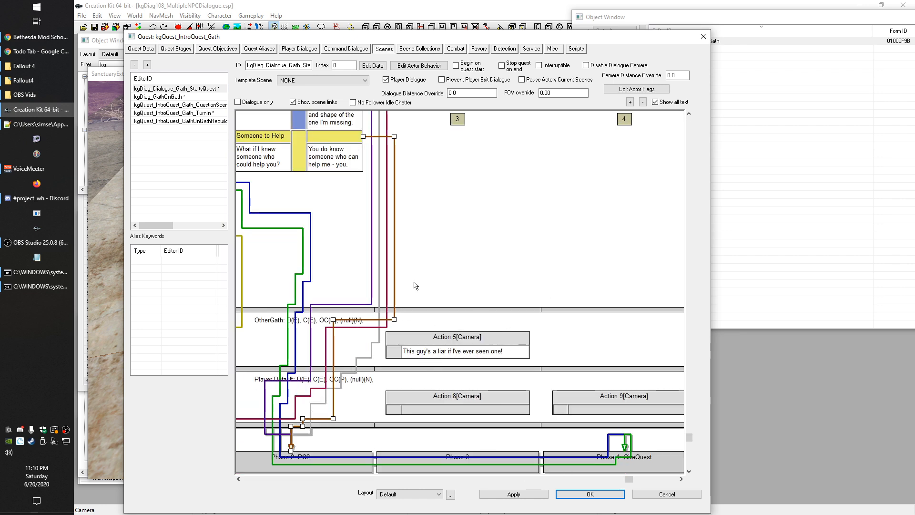
scroll(470, 232, "up", 10)
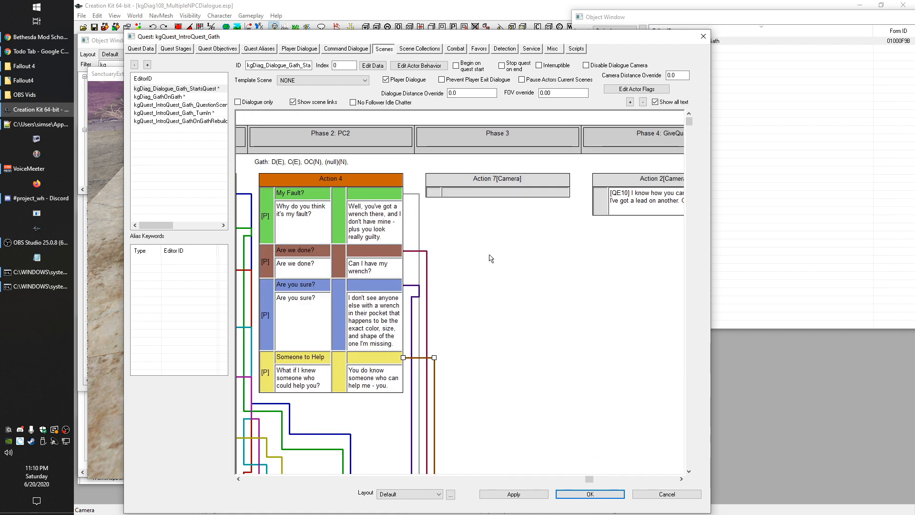
Step: Name Phase 3 of the scene Interjection and apply the quest changes
left_click(496, 138)
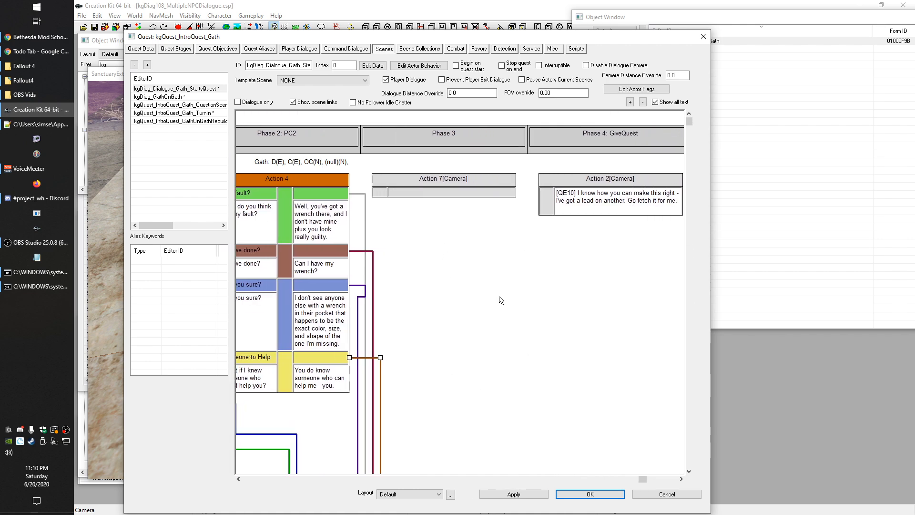
double_click(454, 132)
left_click_drag(295, 58, 347, 168)
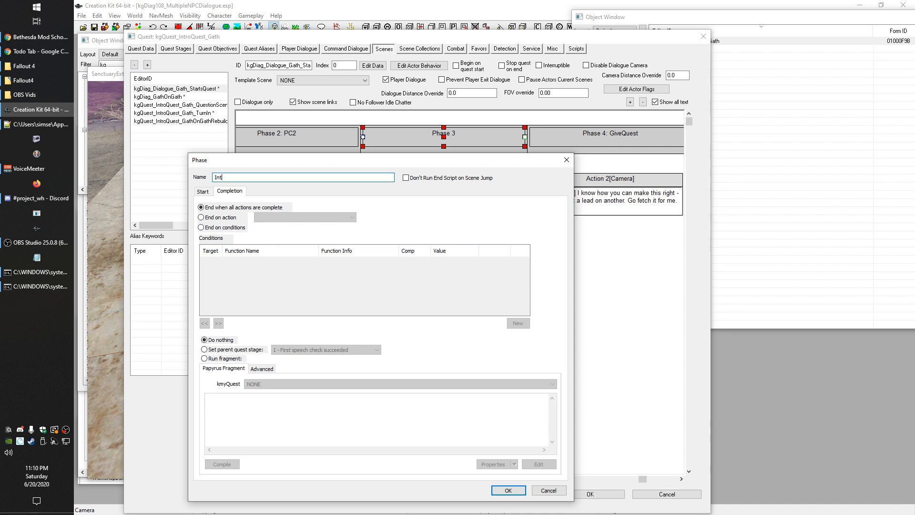
type("on")
key("Return")
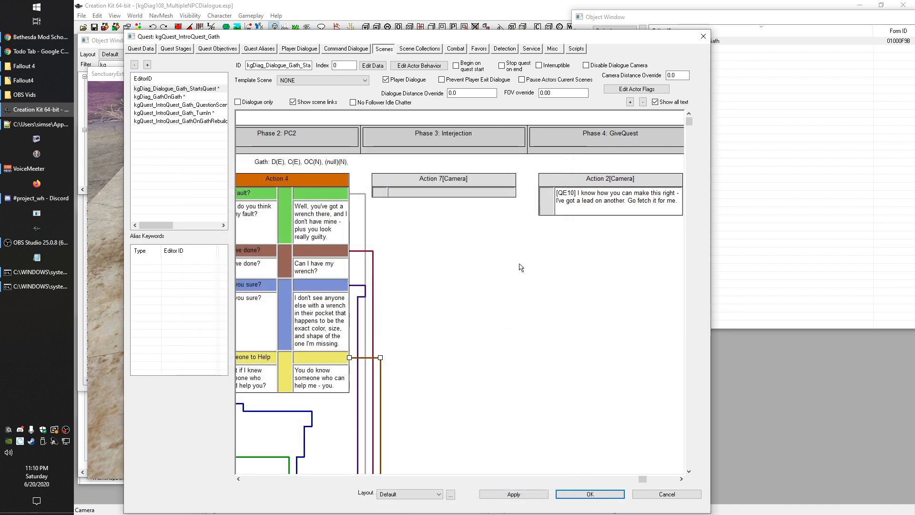
left_click(514, 494)
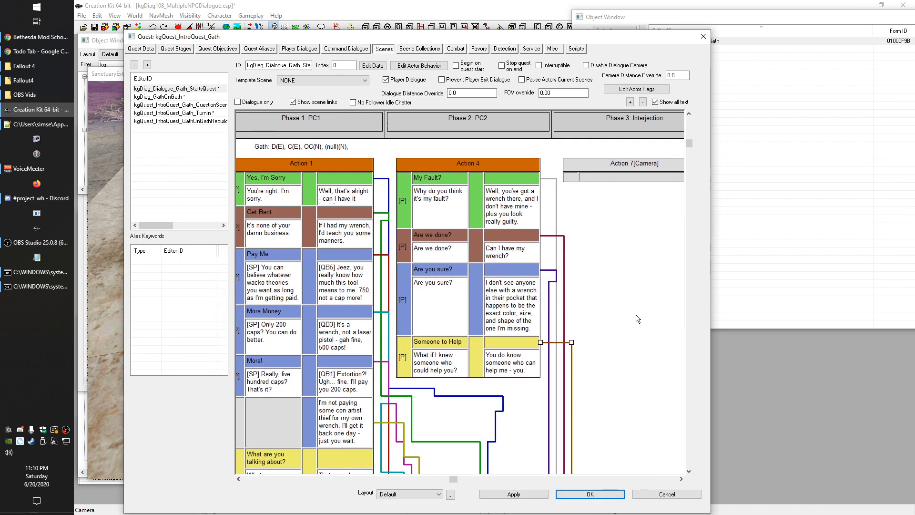
Step: Trace the scene links from the PC1 and PC2 choices down to the Interjection and GiveQuest phases
scroll(620, 320, "down", 10)
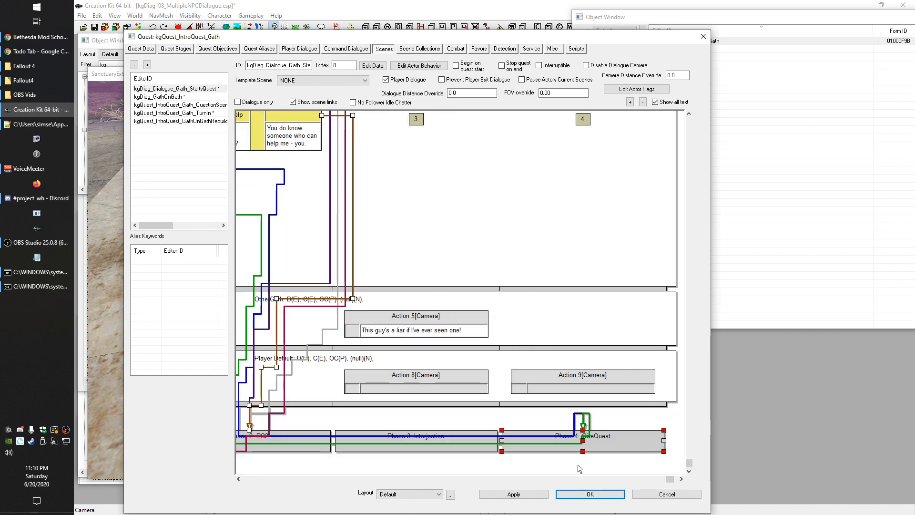
scroll(512, 195, "right", 3)
scroll(600, 357, "up", 5)
scroll(600, 357, "left", 2)
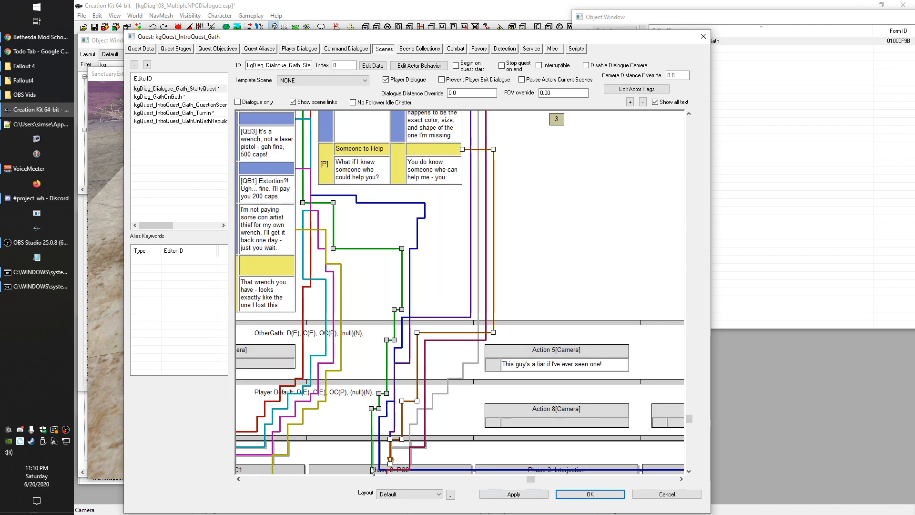
scroll(567, 357, "up", 5)
scroll(518, 335, "down", 3)
scroll(518, 335, "right", 1)
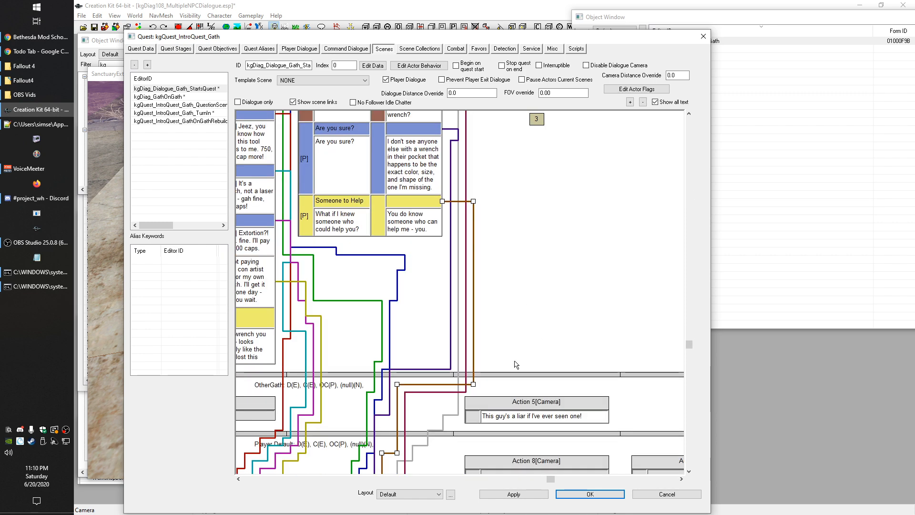
scroll(330, 237, "up", 3)
scroll(331, 237, "left", 2)
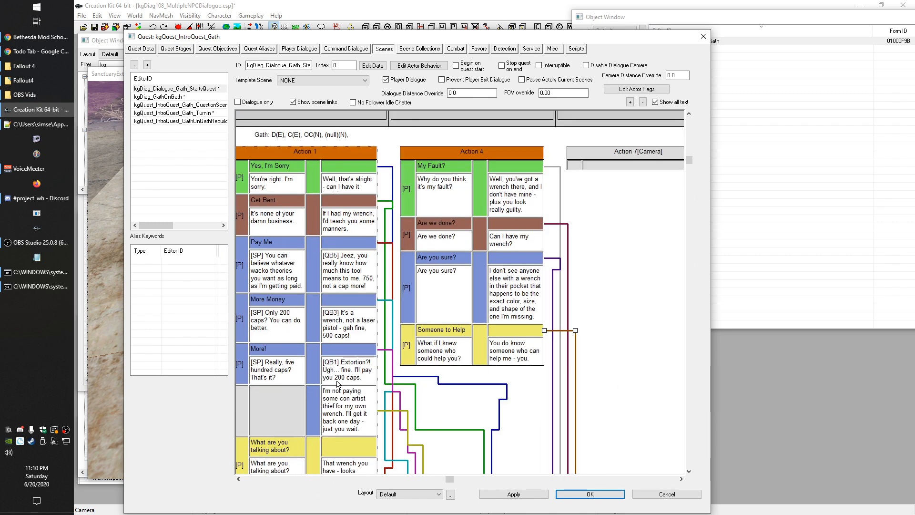
Step: Compare the Gath choices in PC1 and PC2 with the OtherGath and Player Default actions in the Interjection phase
scroll(679, 355, "up", 1)
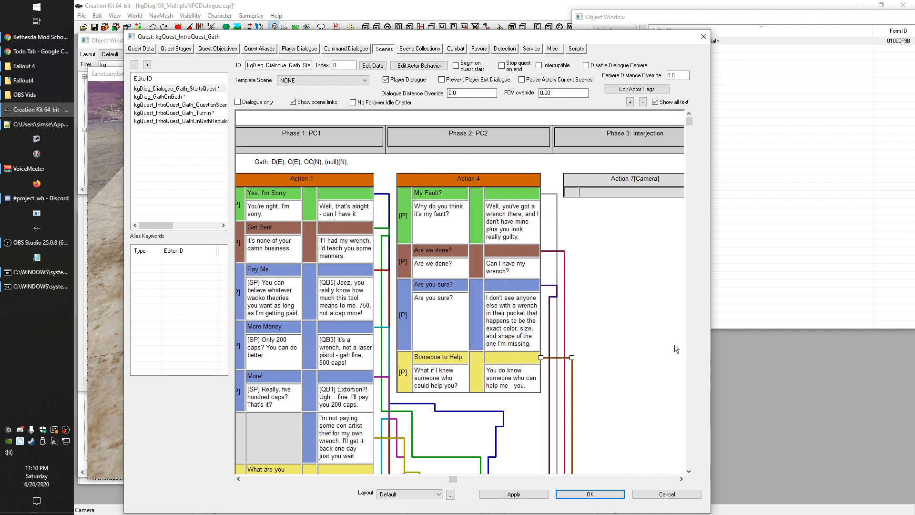
scroll(613, 351, "down", 2)
scroll(613, 351, "right", 1)
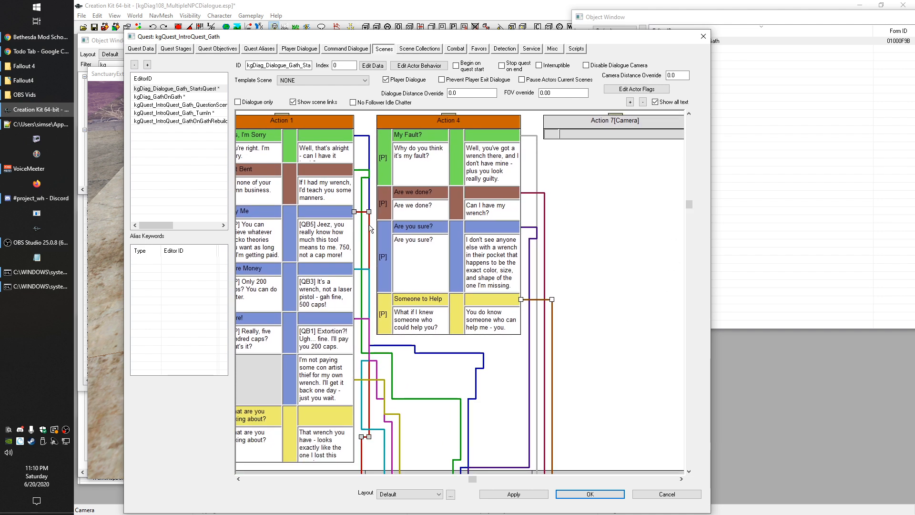
scroll(585, 340, "up", 2)
scroll(585, 341, "left", 1)
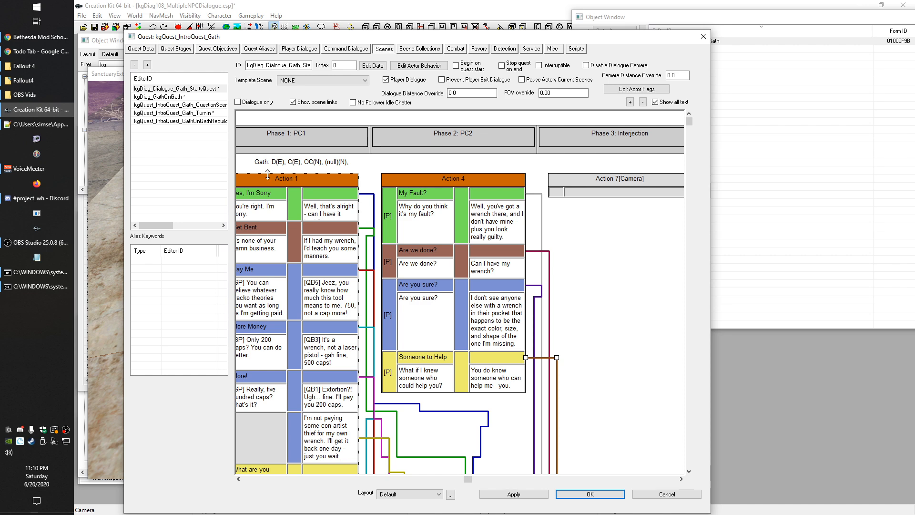
scroll(578, 217, "down", 6)
scroll(578, 218, "right", 2)
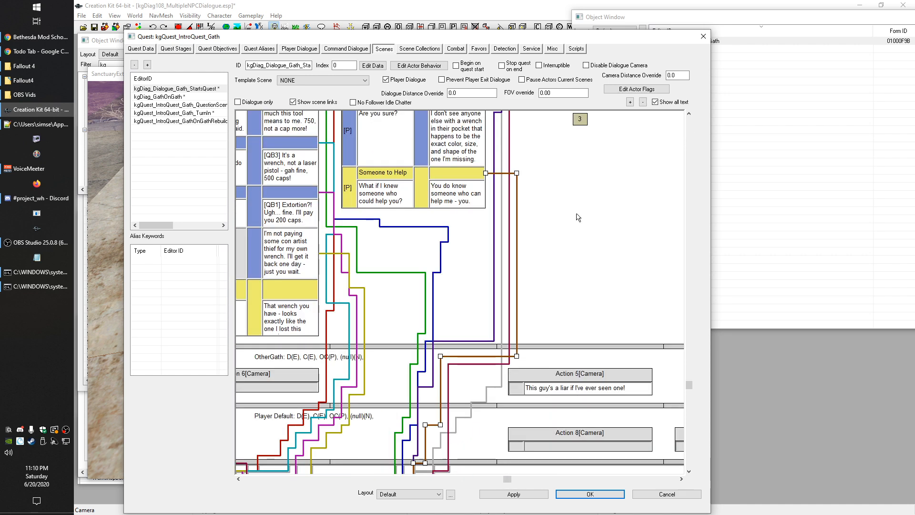
scroll(619, 295, "up", 4)
scroll(619, 295, "left", 2)
scroll(663, 305, "up", 2)
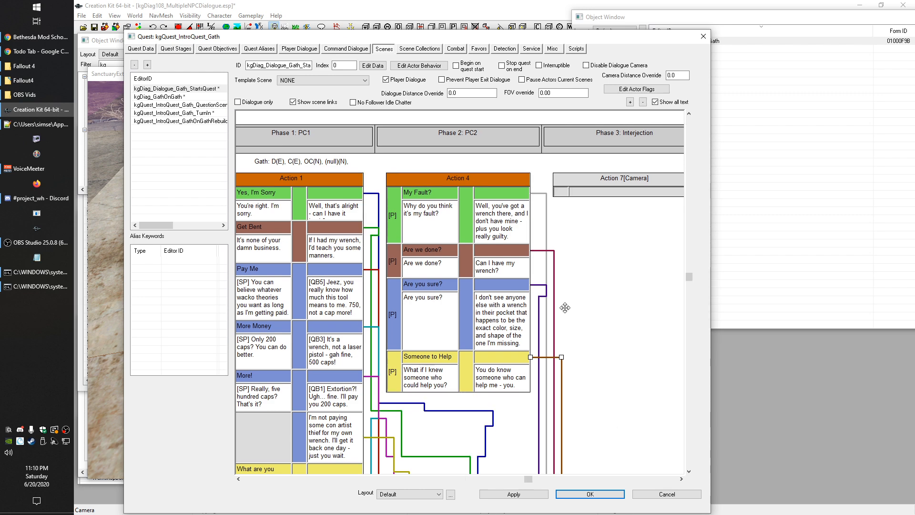
Step: Select a link that ends at GiveQuest and trace it back to its choice in PC1
scroll(615, 446, "down", 8)
scroll(615, 446, "right", 8)
left_click(608, 413)
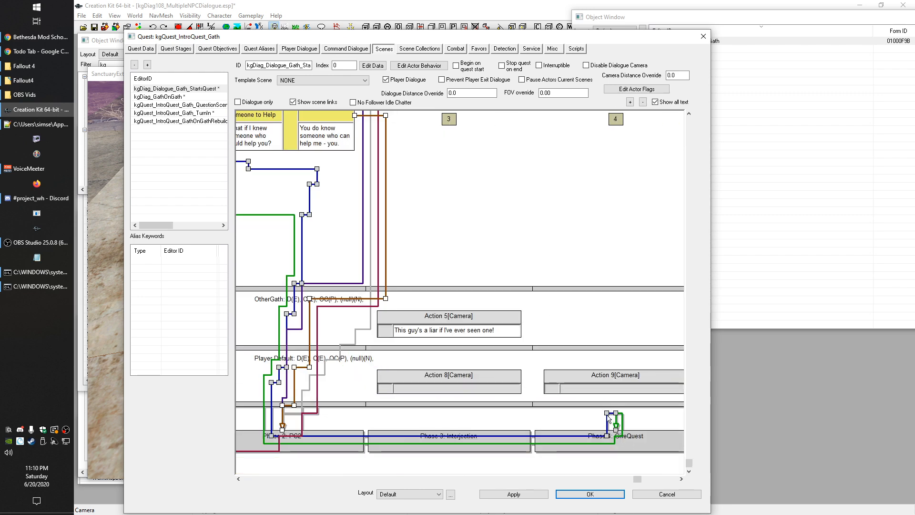
scroll(613, 429, "up", 8)
scroll(613, 430, "left", 6)
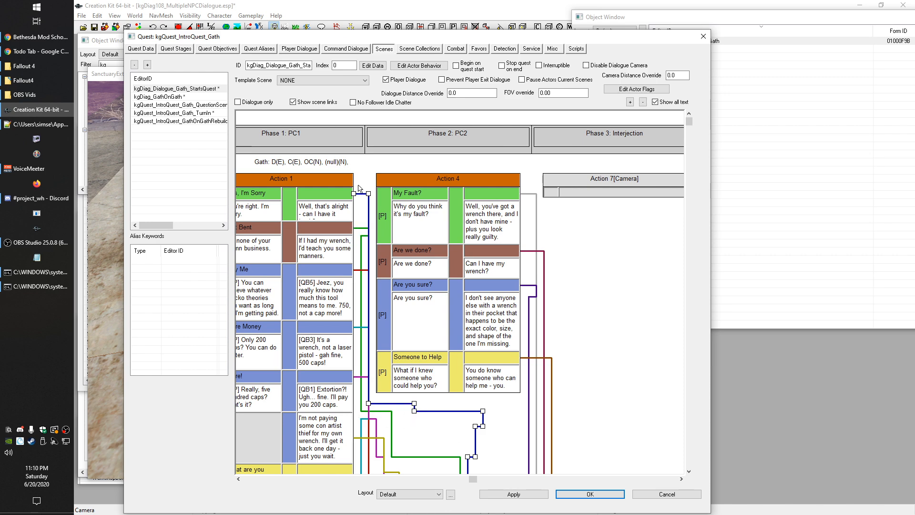
Step: Set the start-scene phase of Gath's response to Yes, I'm Sorry to Interjection and check where its link ends
double_click(310, 208)
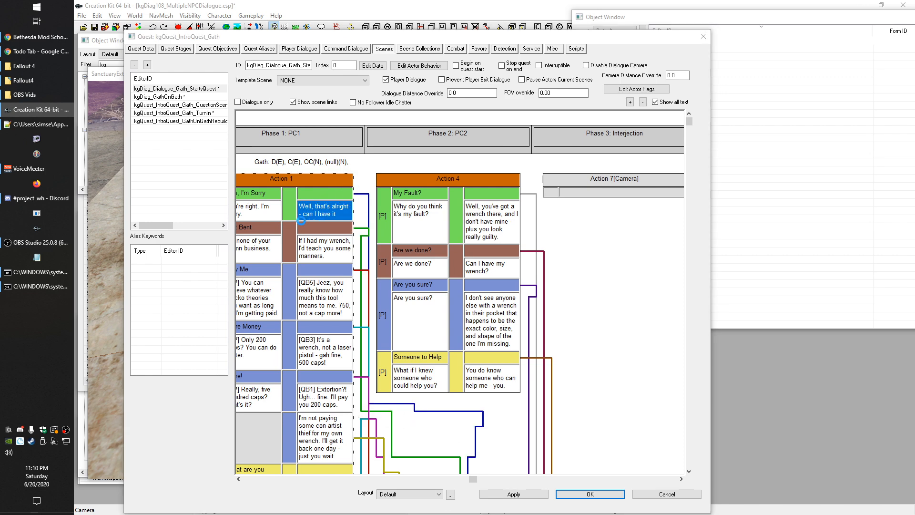
left_click(426, 169)
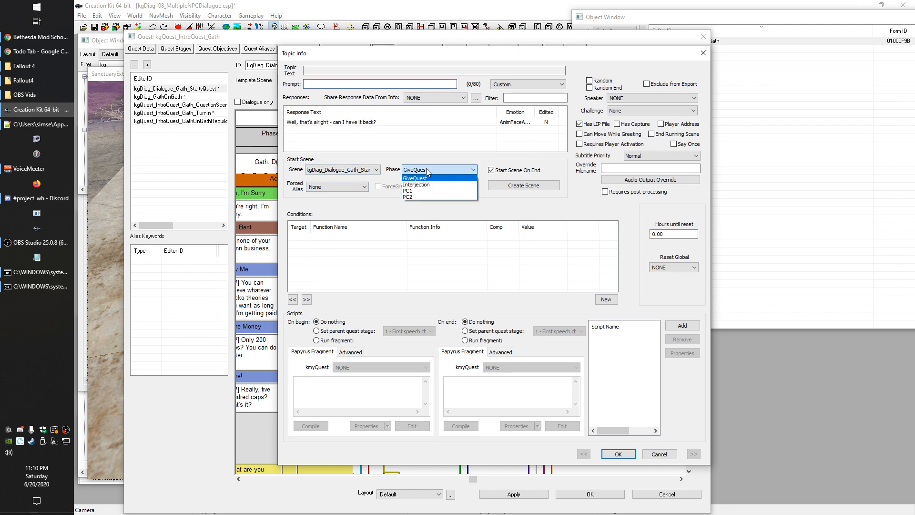
left_click(432, 179)
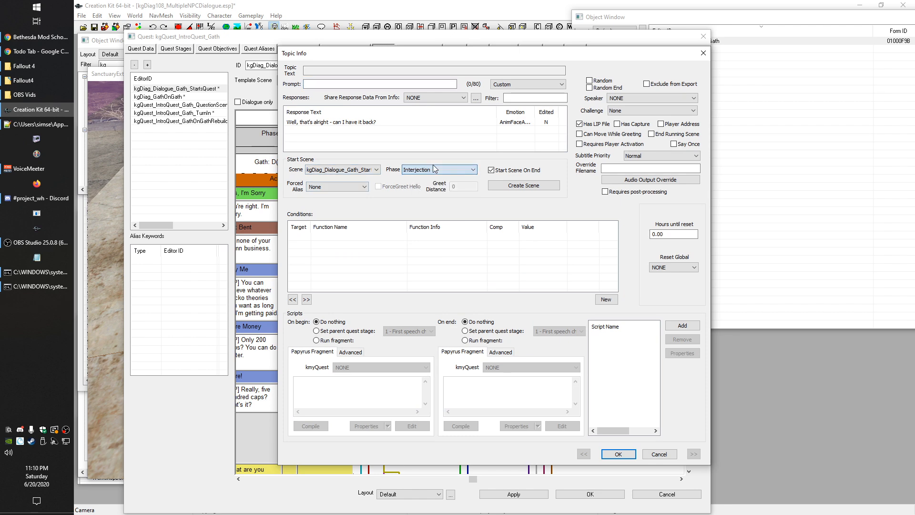
left_click(619, 454)
scroll(550, 362, "down", 10)
left_click(553, 422)
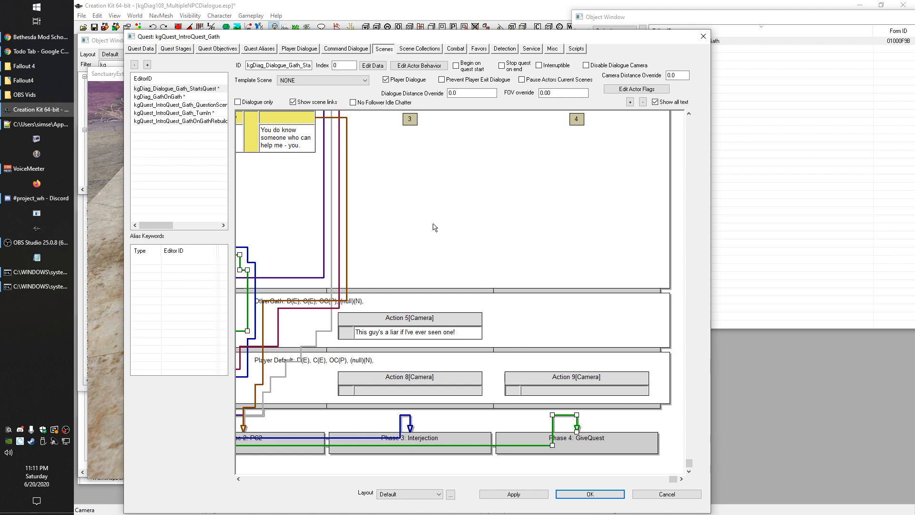
Step: Set the start-scene phase of Gath's response to Get Bent in PC1 to Interjection
scroll(437, 234, "up", 10)
left_click(345, 246)
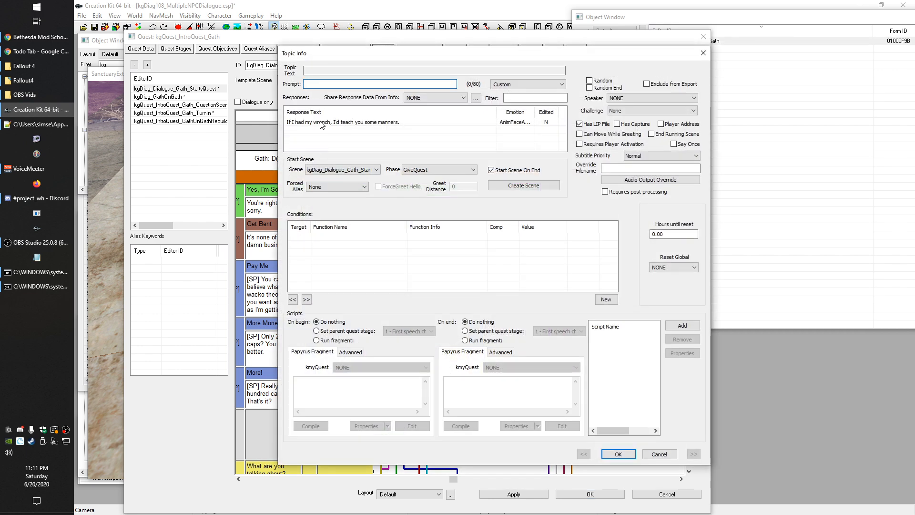
left_click(405, 170)
left_click(415, 182)
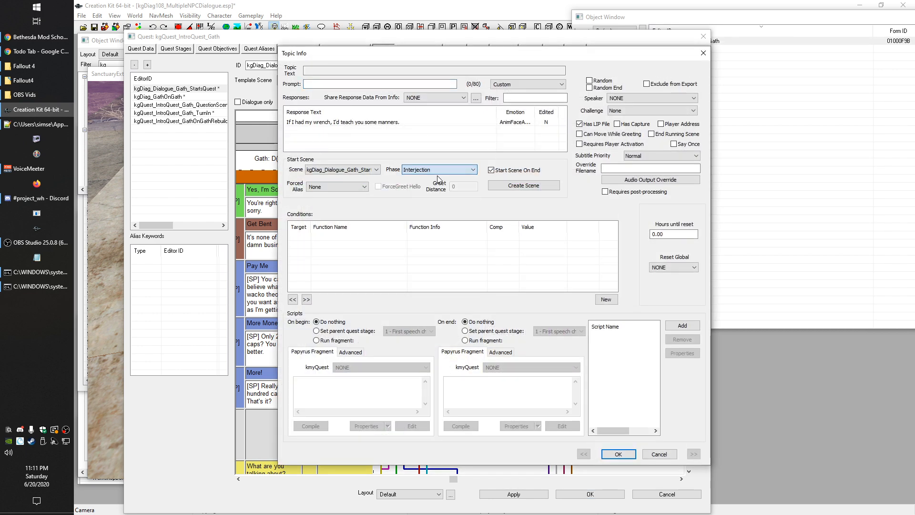
left_click(619, 454)
Step: Examine the rerouted links and the actions in the Interjection and GiveQuest phases
scroll(624, 457, "right", 3)
scroll(524, 429, "down", 6)
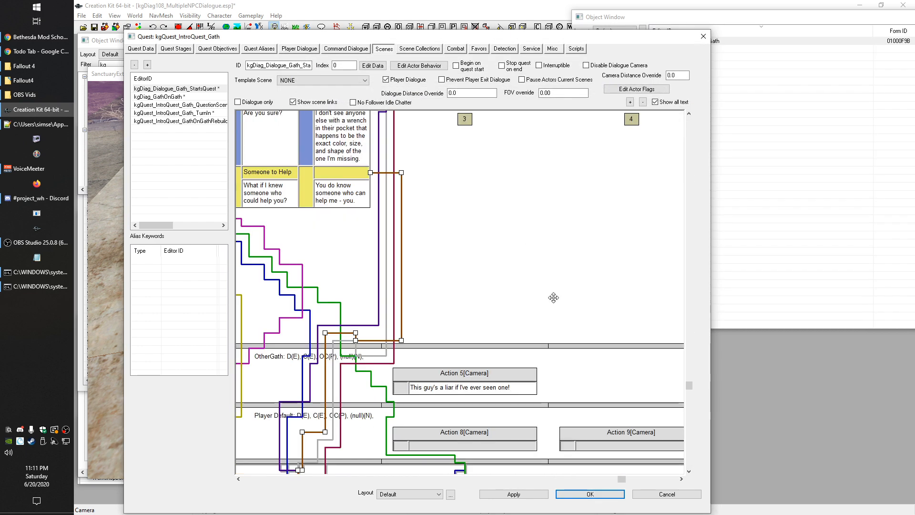
scroll(459, 251, "up", 6)
scroll(461, 288, "left", 3)
scroll(470, 362, "right", 2)
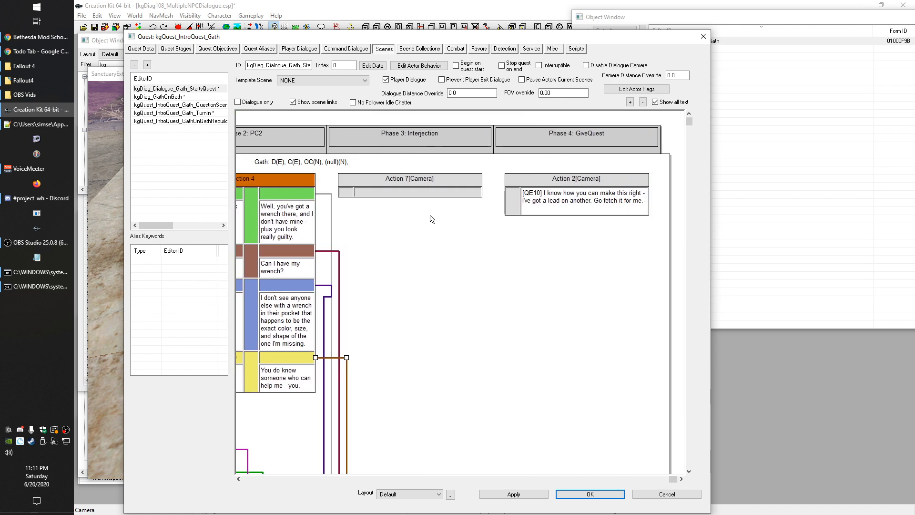
scroll(606, 360, "left", 5)
scroll(522, 343, "right", 3)
scroll(608, 326, "right", 2)
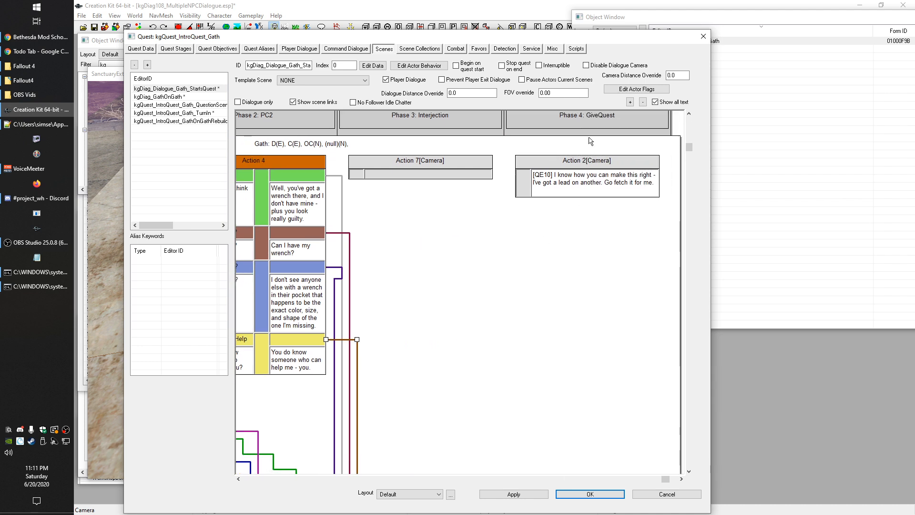
Step: Check the Interjection phase between PC2 and GiveQuest, and confirm the quest changes
left_click(420, 132)
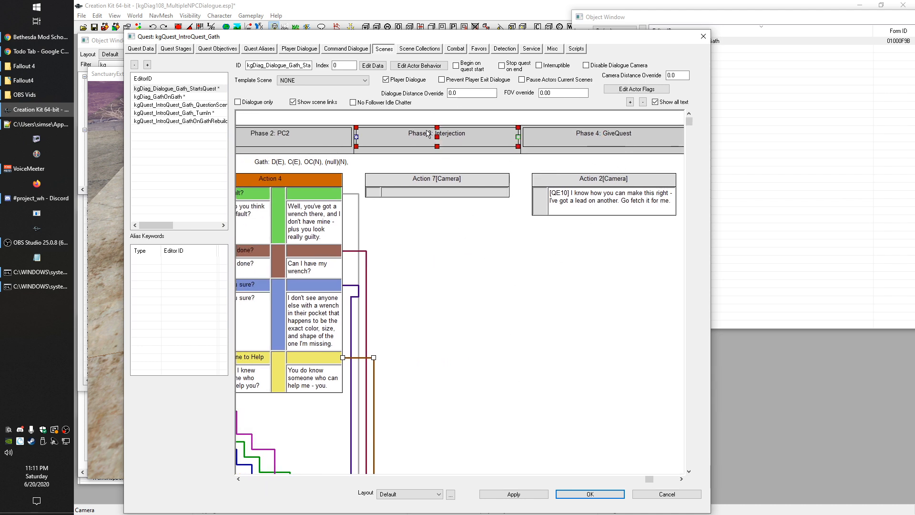
scroll(430, 134, "down", 5)
scroll(474, 334, "up", 5)
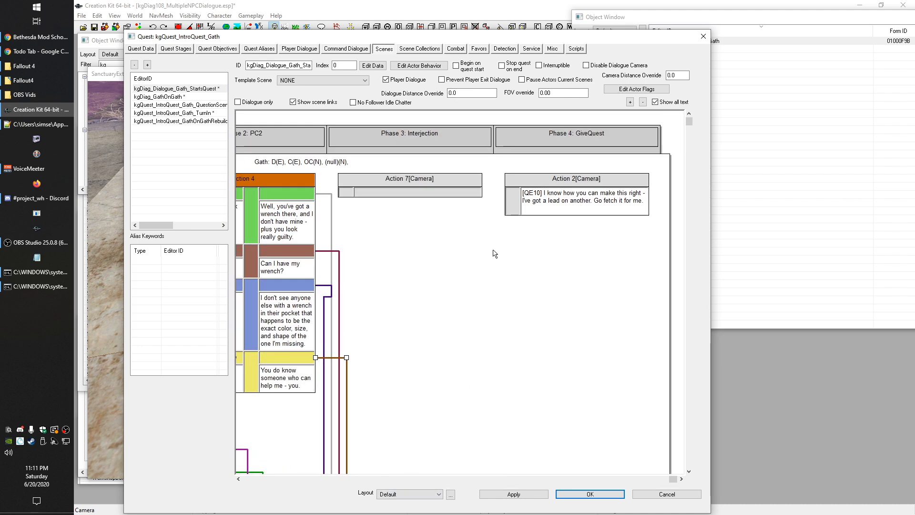
scroll(524, 309, "left", 3)
scroll(527, 295, "left", 1)
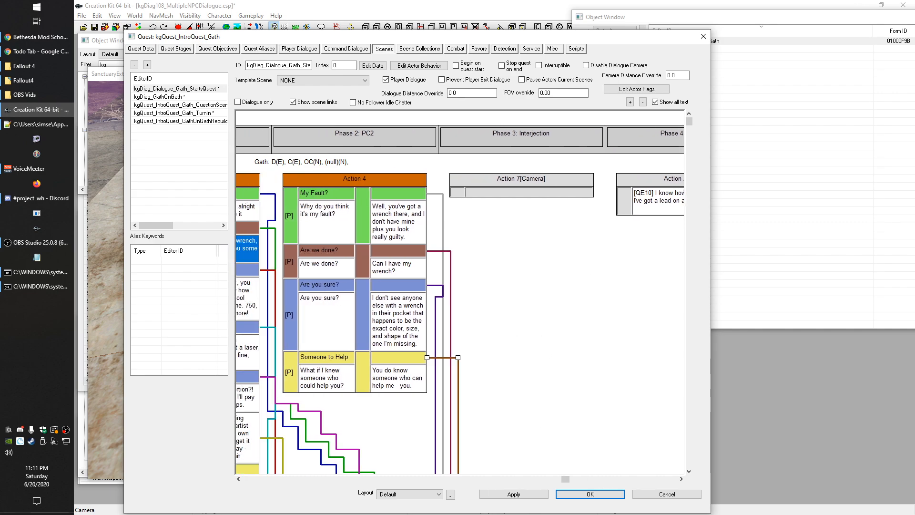
left_click(590, 494)
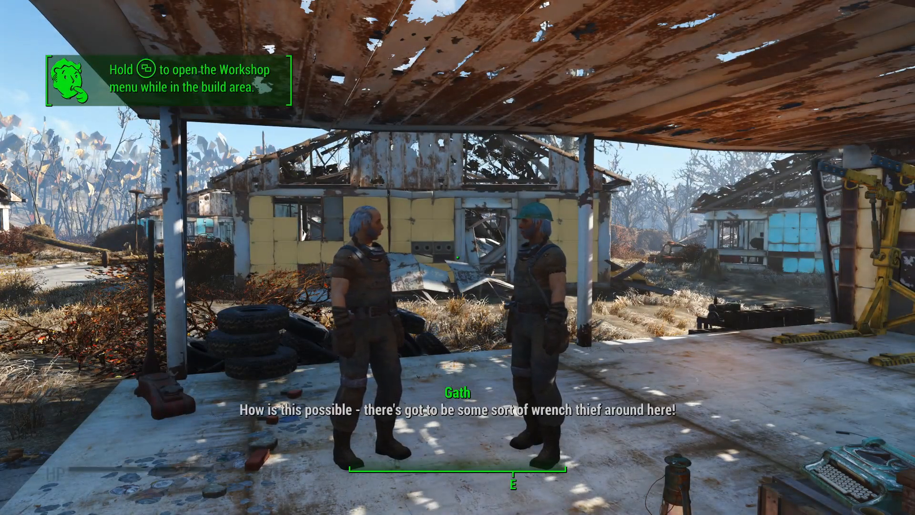
Step: Switch to Fallout 4, talk to Gath and answer him to test the interjection dialogue and quest start
key("w")
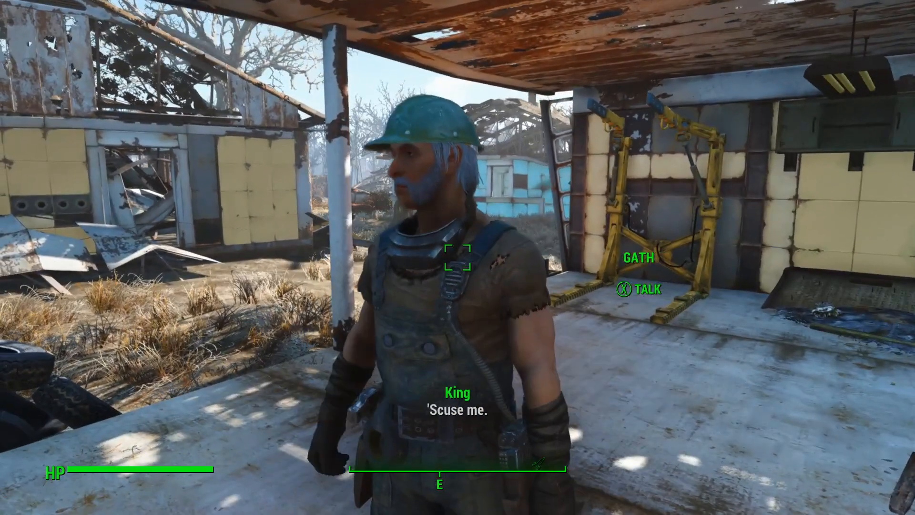
key("e")
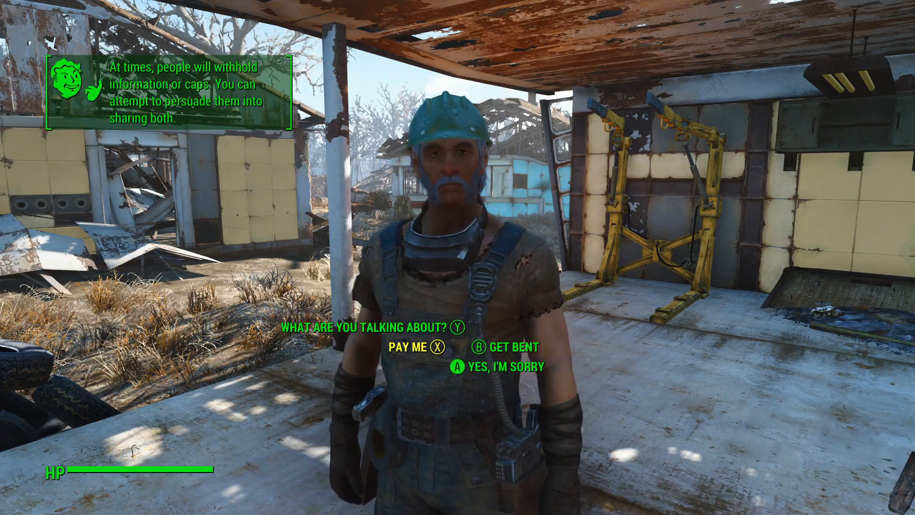
key("s")
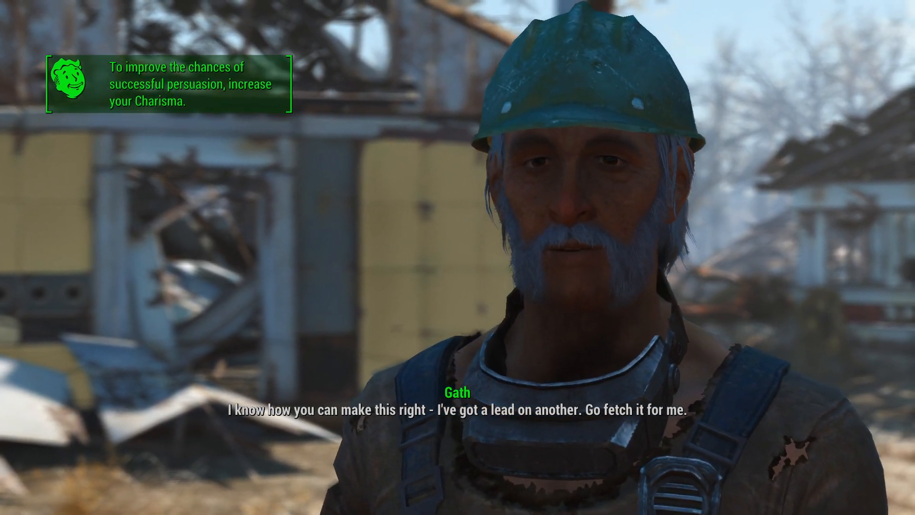
key("s")
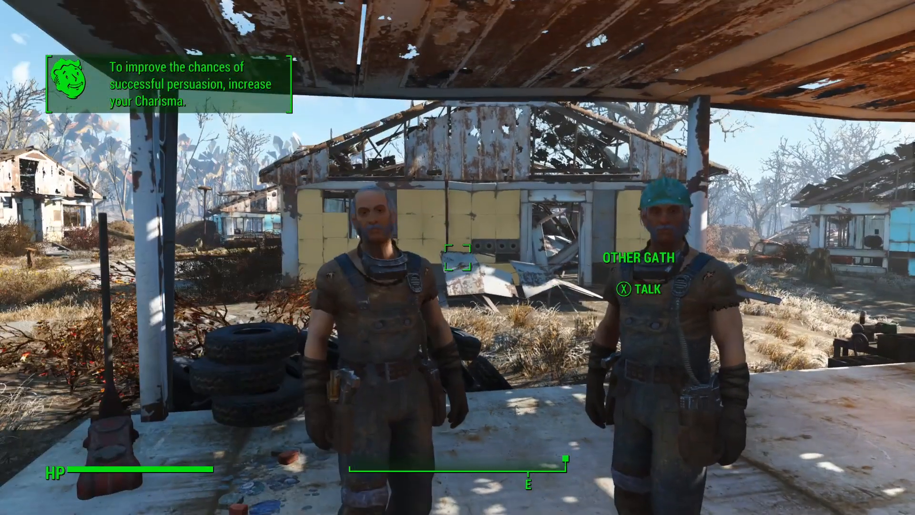
key("s")
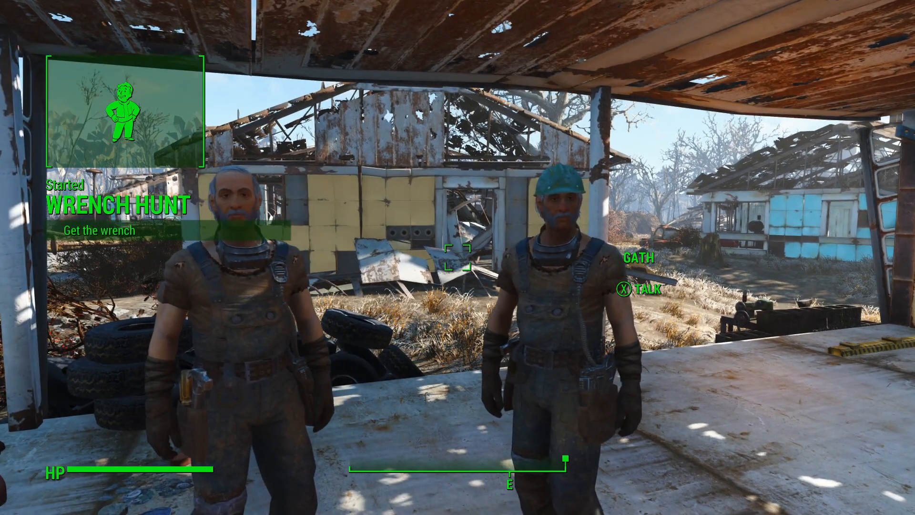
key("s")
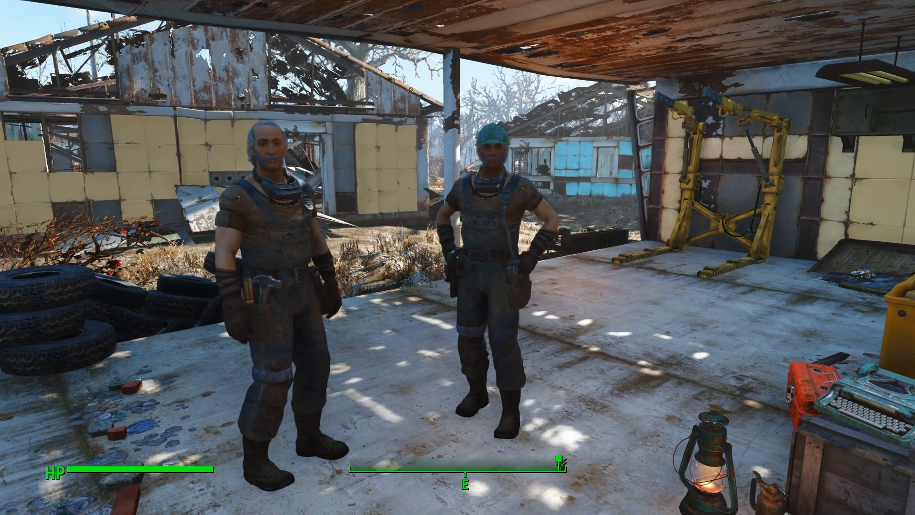
key("d")
key("a")
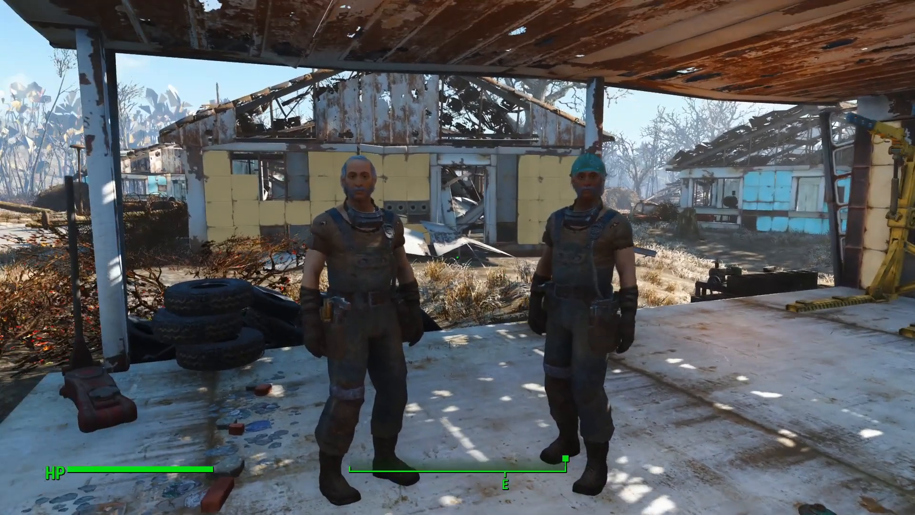
key("d")
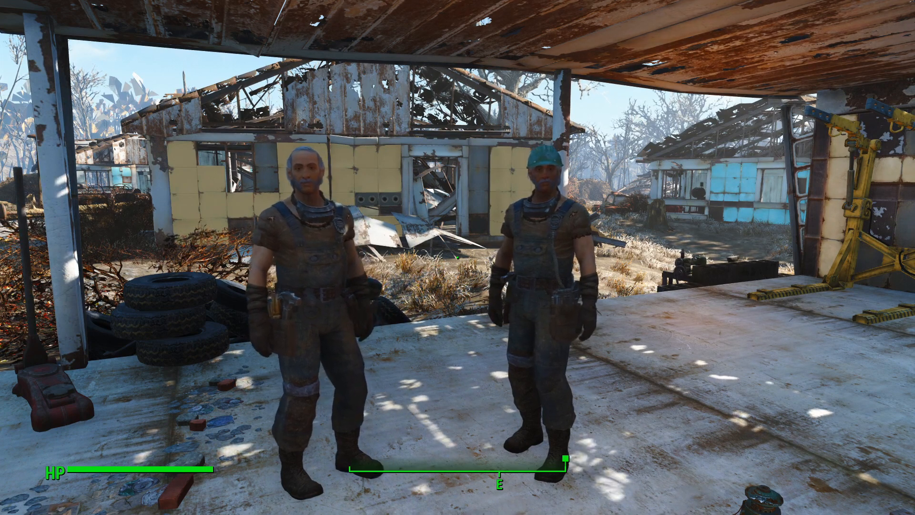
key("d")
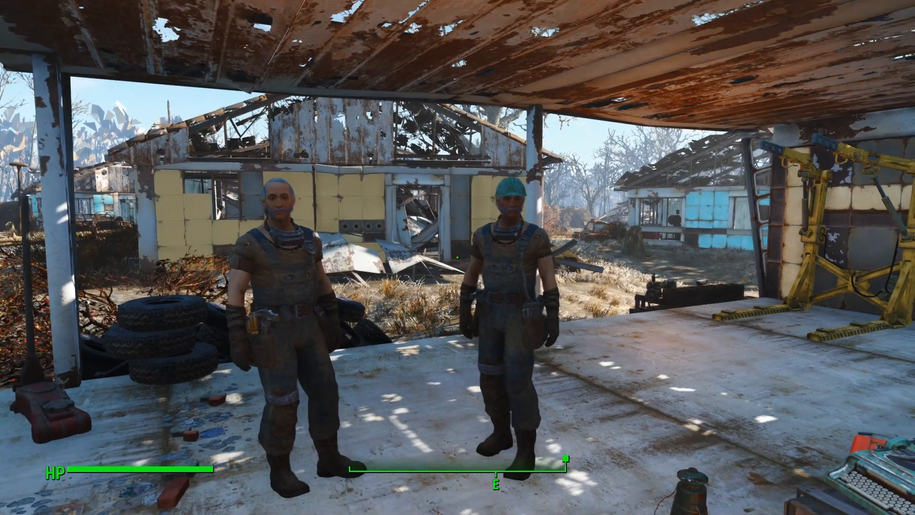
key("a")
key("d")
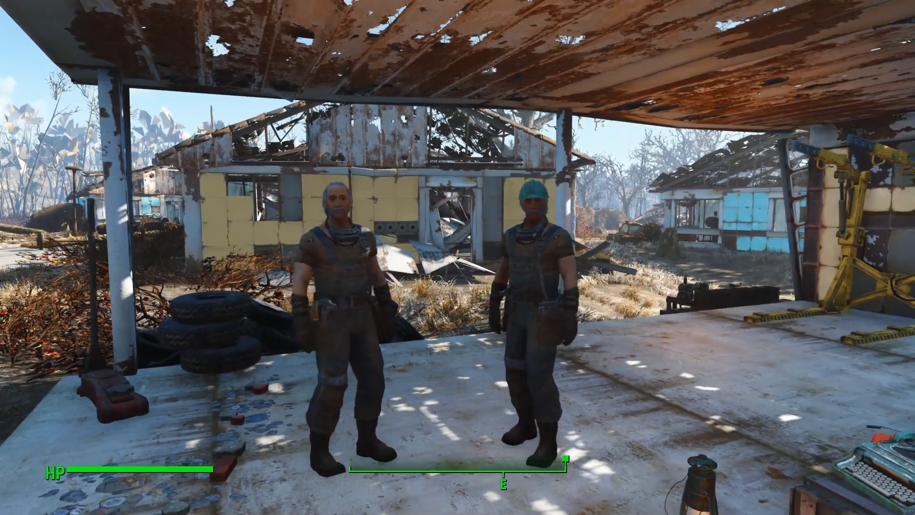